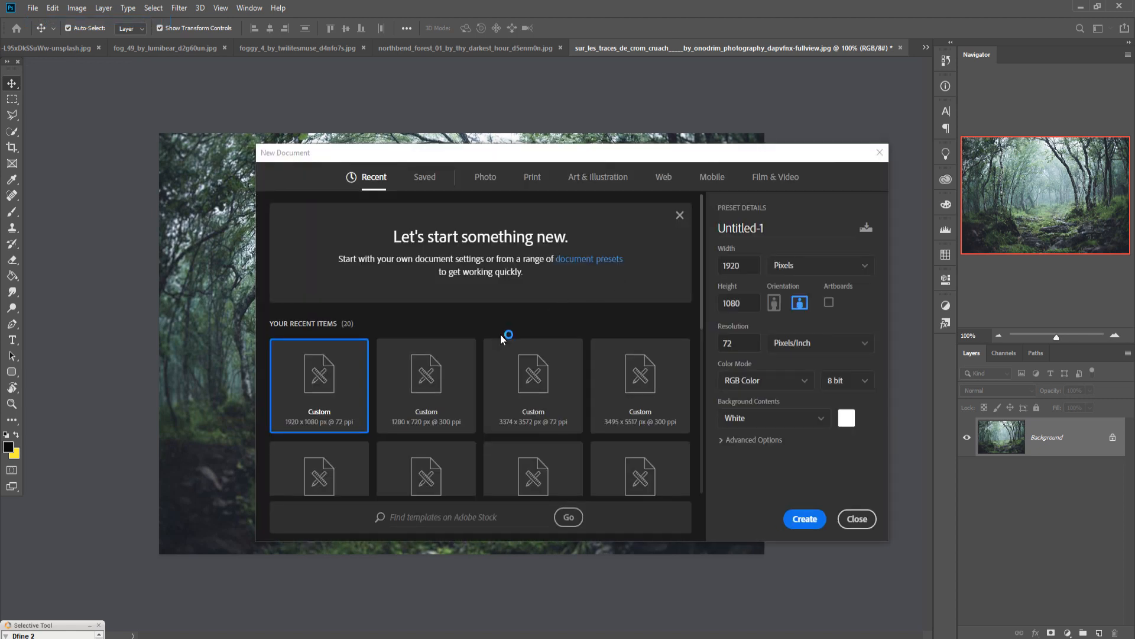
Create a 1280 x 720 px document at 300 ppi and copy the sur_les_traces_de_crom_cruach misty forest photo into it
click(438, 387)
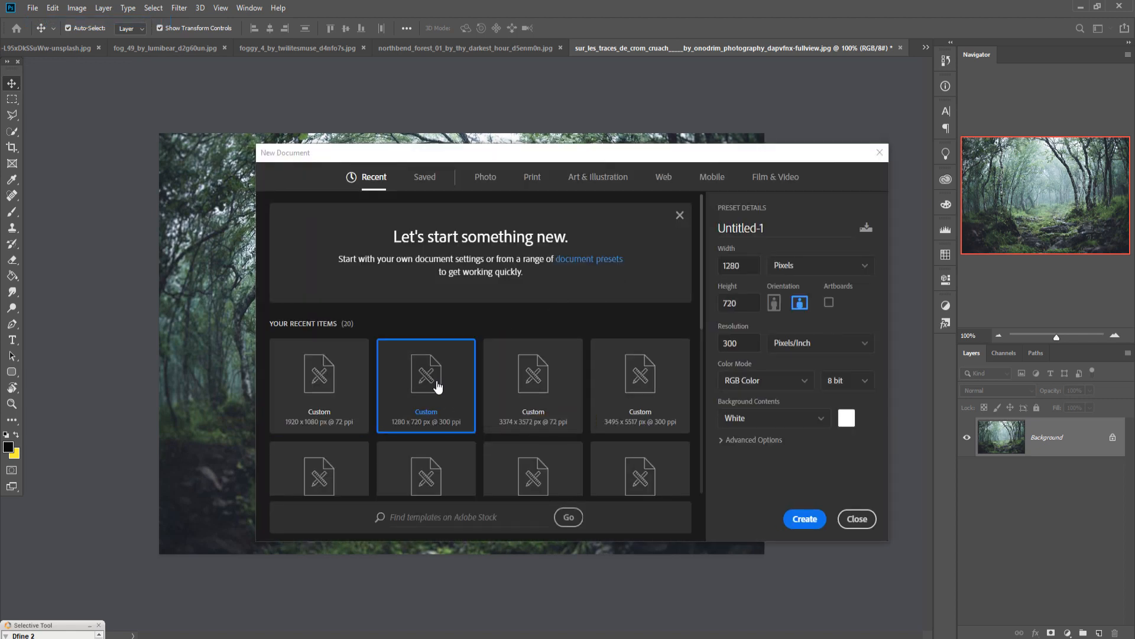
click(804, 518)
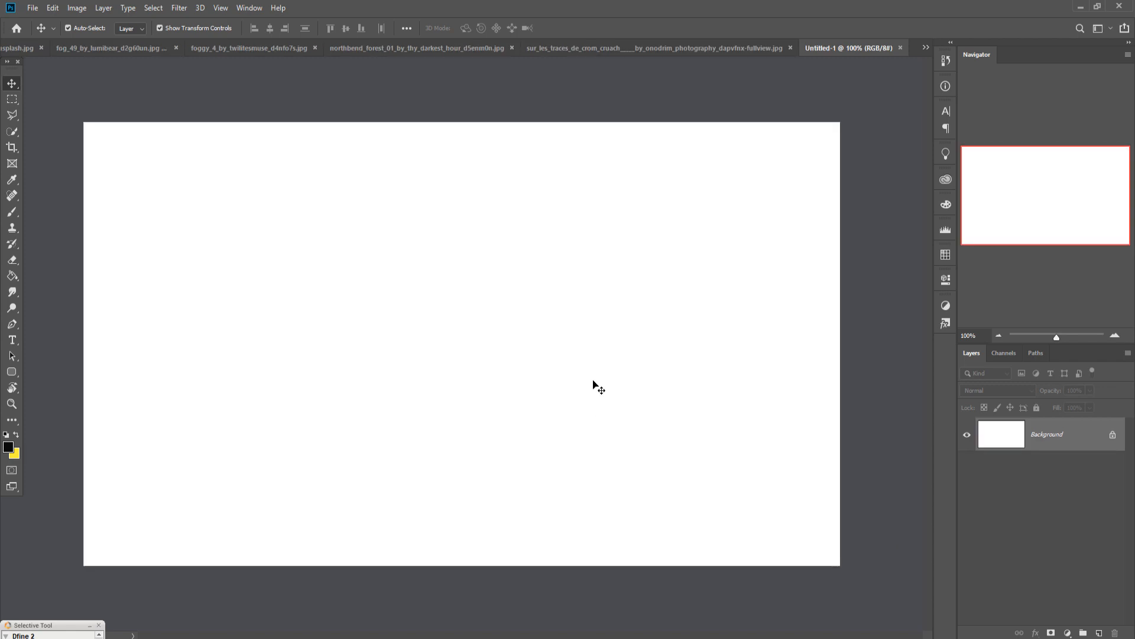
click(725, 47)
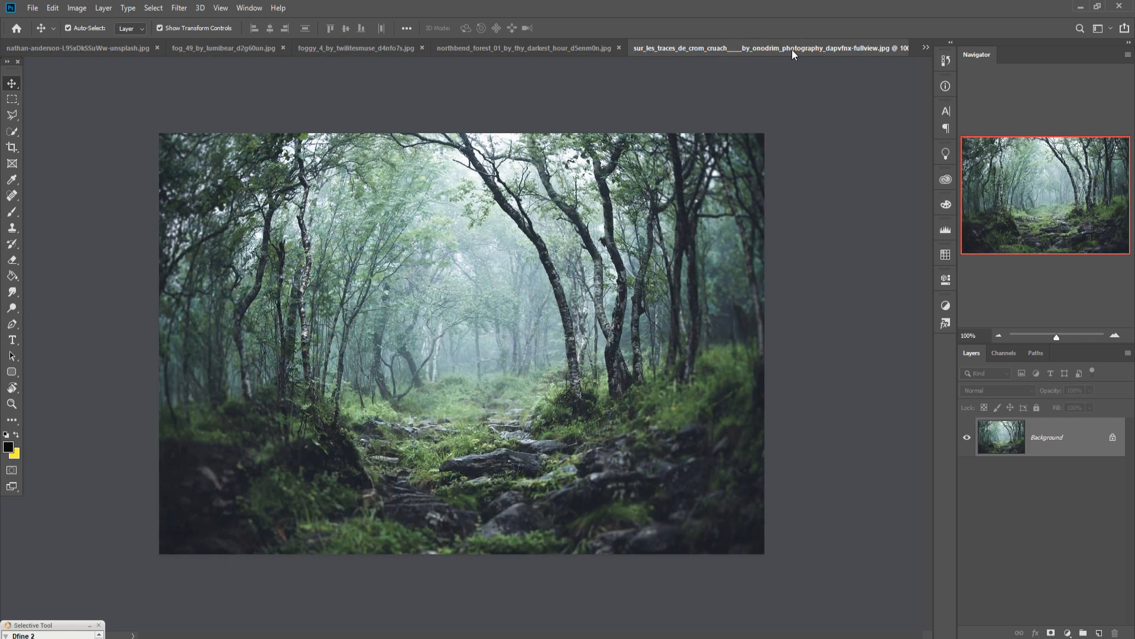
drag(785, 53, 789, 95)
drag(736, 201, 547, 246)
drag(1094, 90, 744, 210)
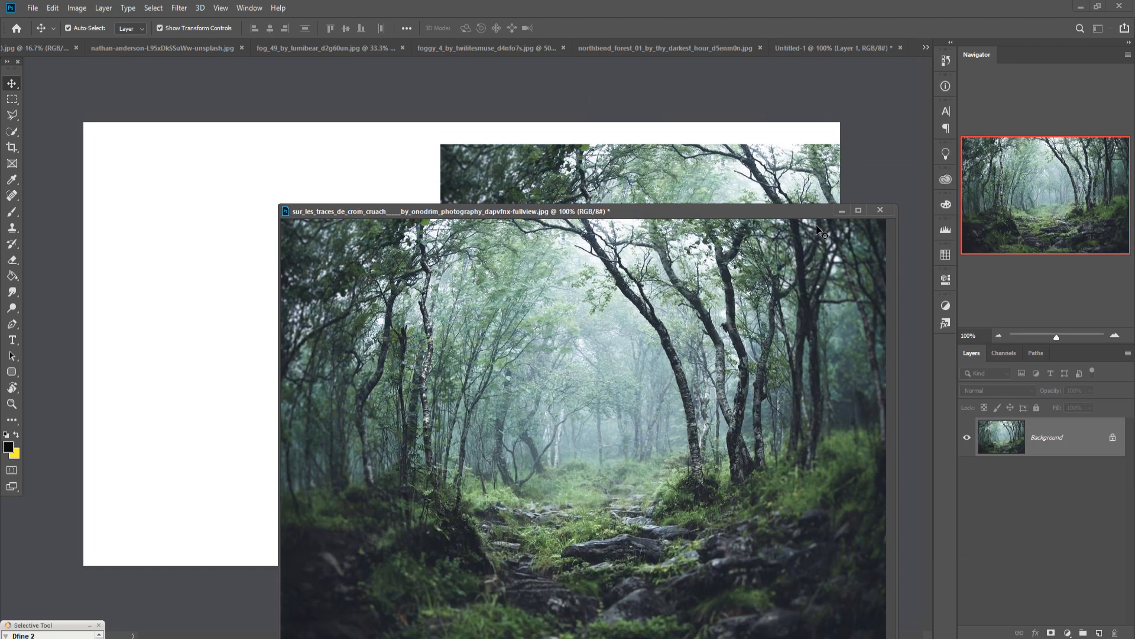
click(839, 211)
Align the forest layer to the canvas corner and scale it up proportionally to about 125% so it fills the canvas
drag(691, 238, 336, 217)
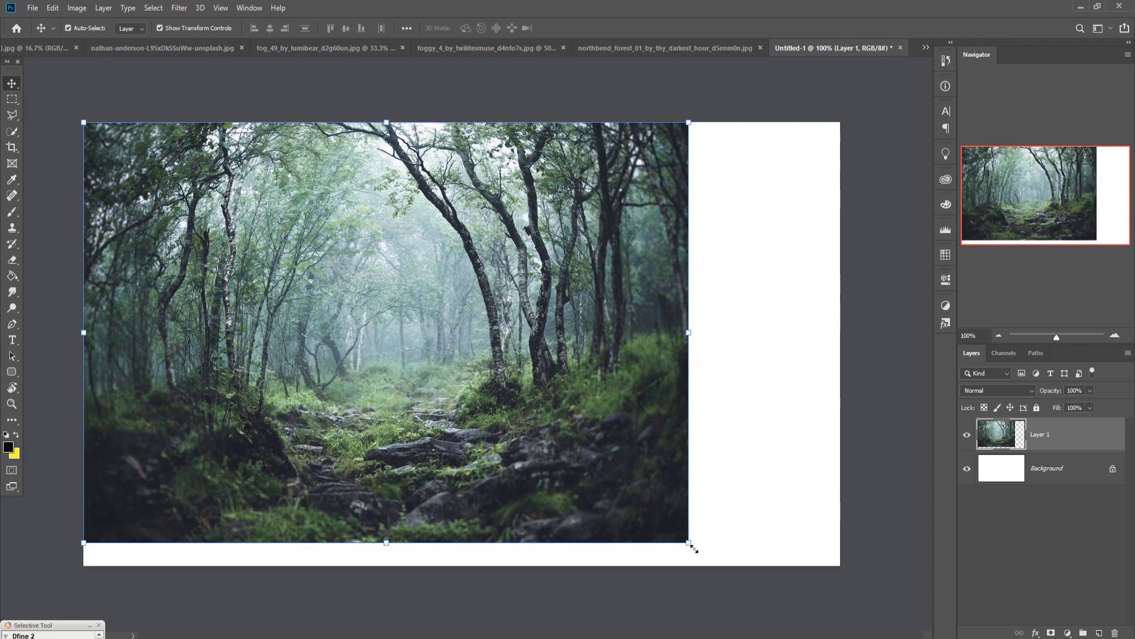
drag(690, 543, 876, 607)
drag(698, 547, 695, 467)
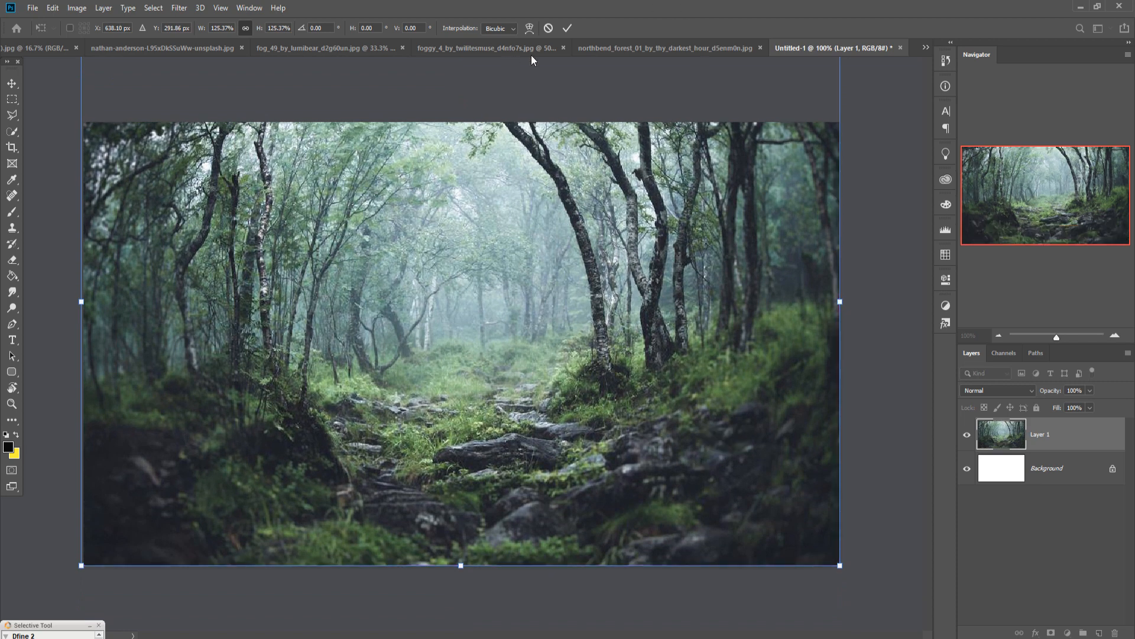
click(568, 29)
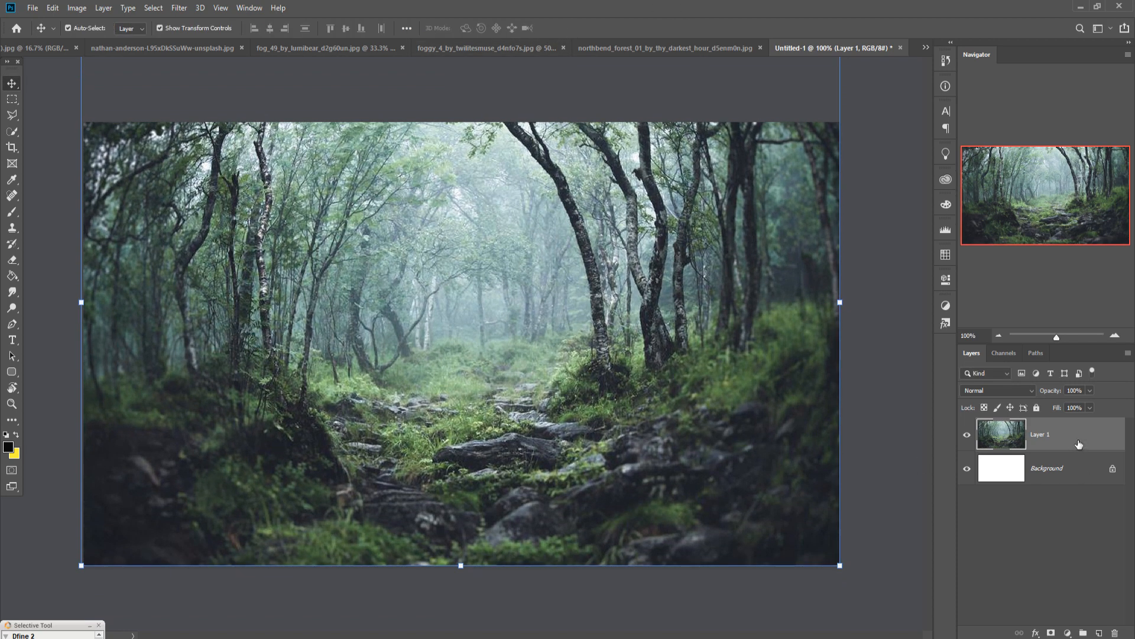
In the northbend_forest_01 photo, quick-select the mossy boulders together with the leaf-covered ground in front of them
click(655, 48)
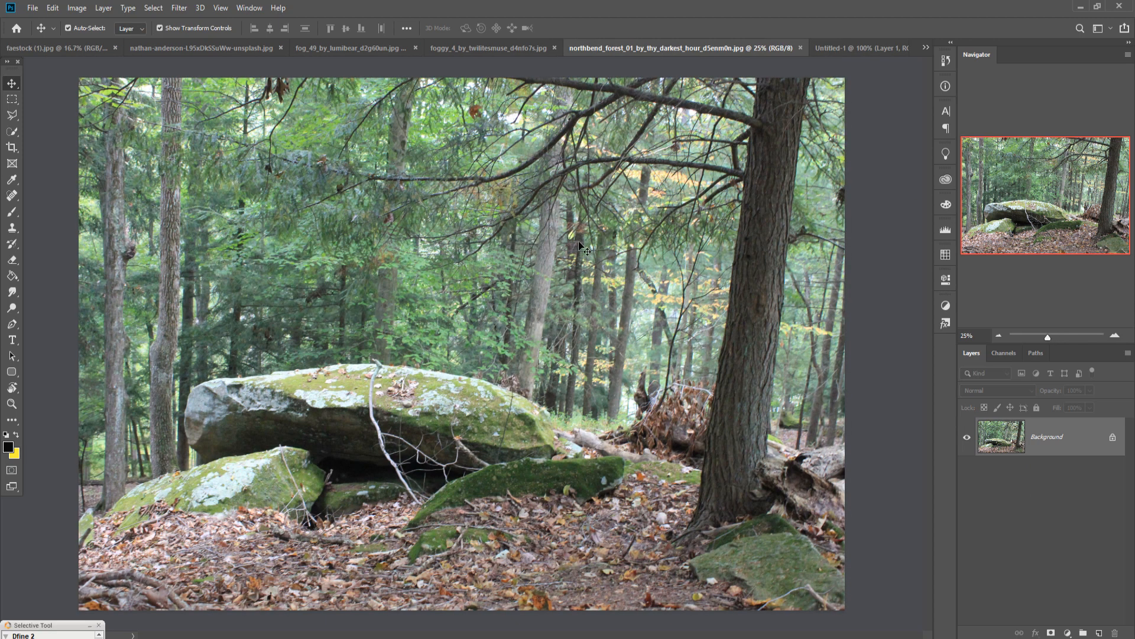
click(12, 131)
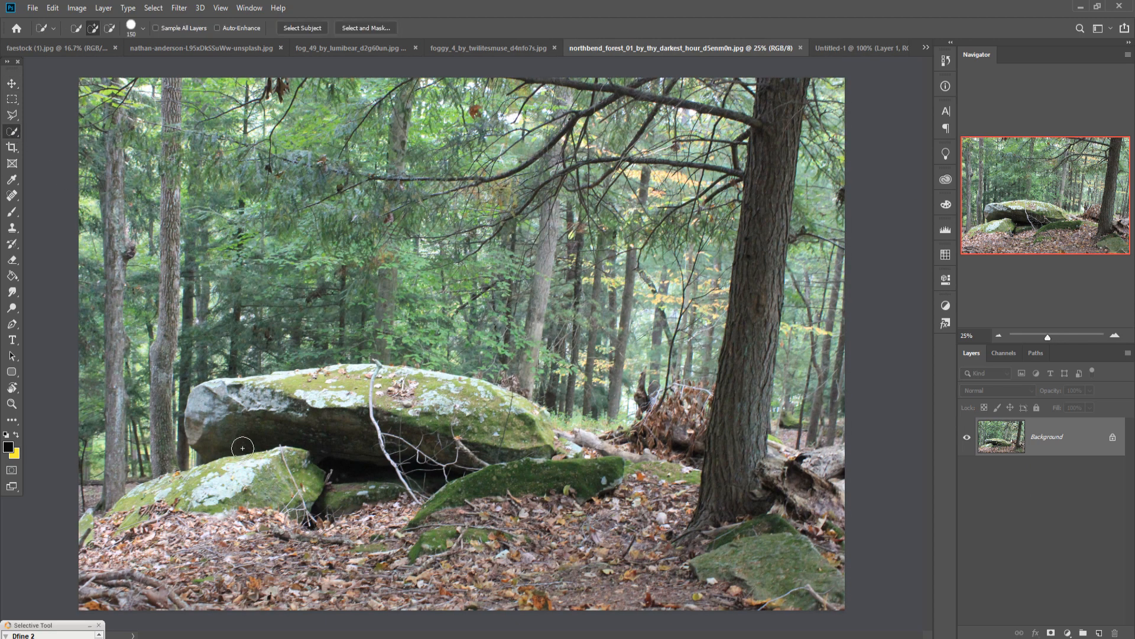
mouse_move(223, 415)
mouse_down()
mouse_move(439, 402)
mouse_move(521, 420)
mouse_move(594, 466)
mouse_move(682, 495)
mouse_move(467, 501)
mouse_move(145, 541)
mouse_move(158, 519)
mouse_move(98, 556)
mouse_move(317, 584)
mouse_move(692, 575)
mouse_move(688, 562)
mouse_move(694, 625)
mouse_up()
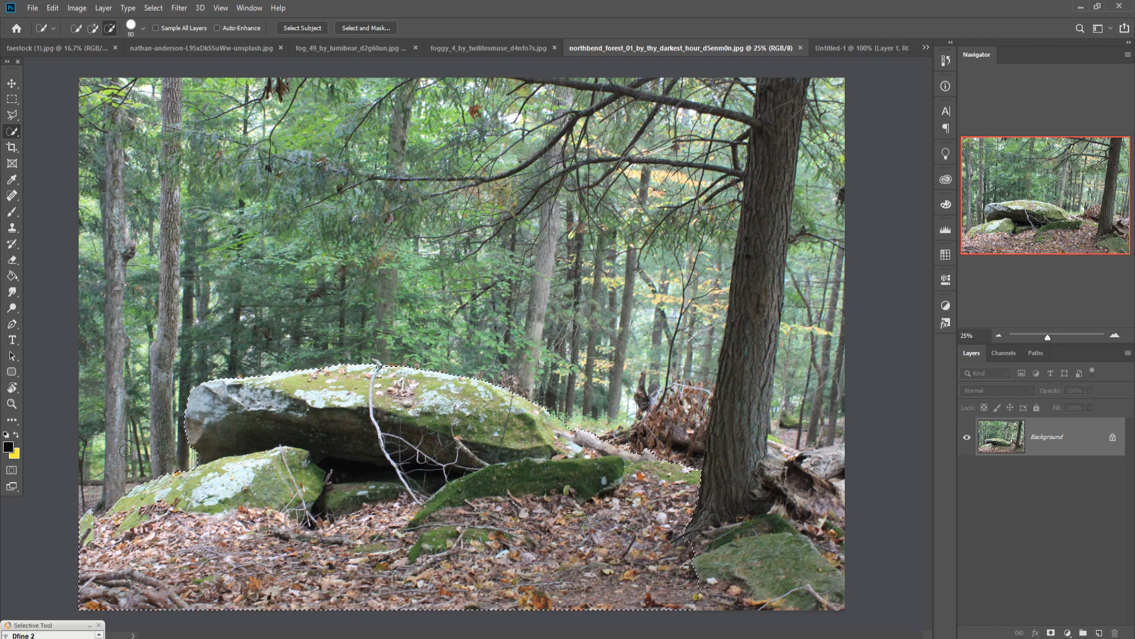
Copy the selected boulders and ground into the Untitled-1 document as a new layer and minimise the source photo
click(12, 87)
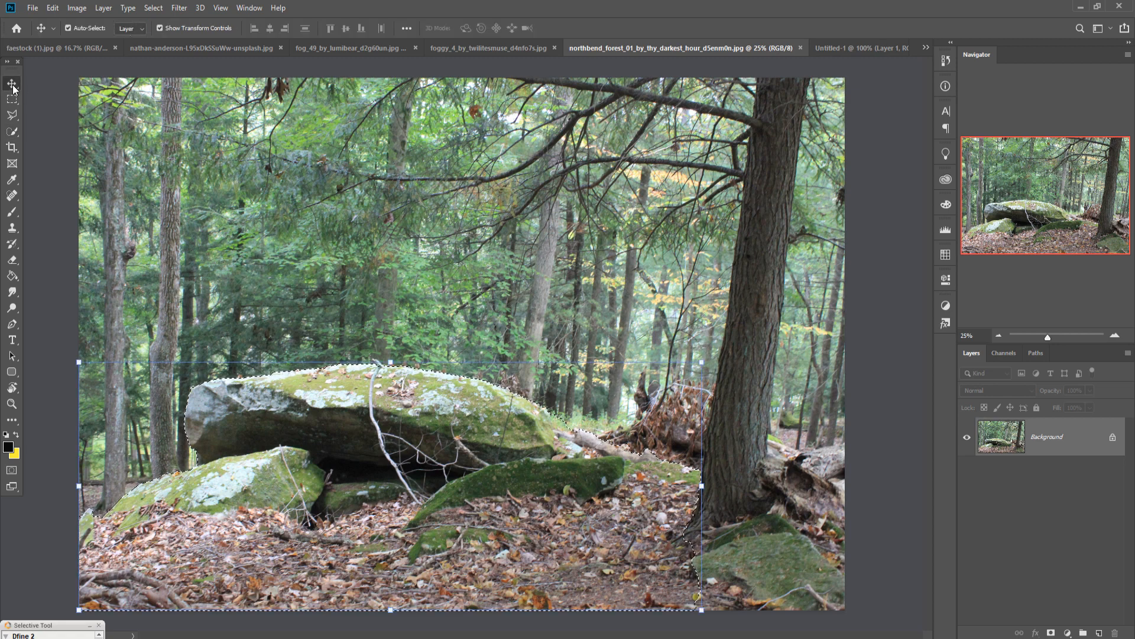
drag(719, 45, 727, 89)
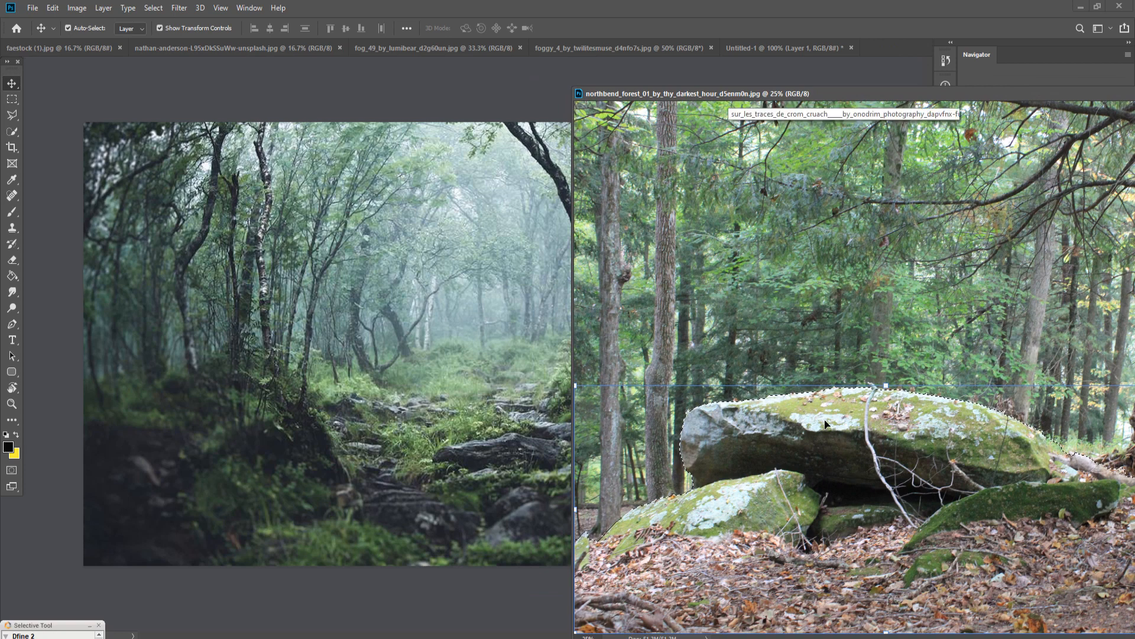
drag(739, 414, 453, 347)
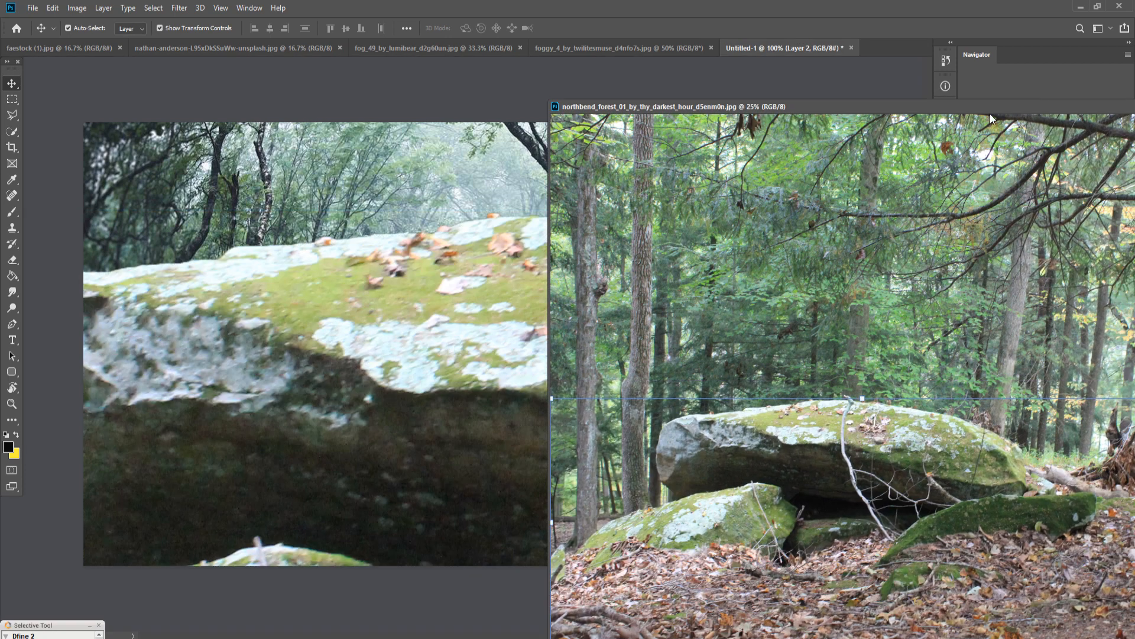
drag(990, 114, 643, 181)
click(954, 173)
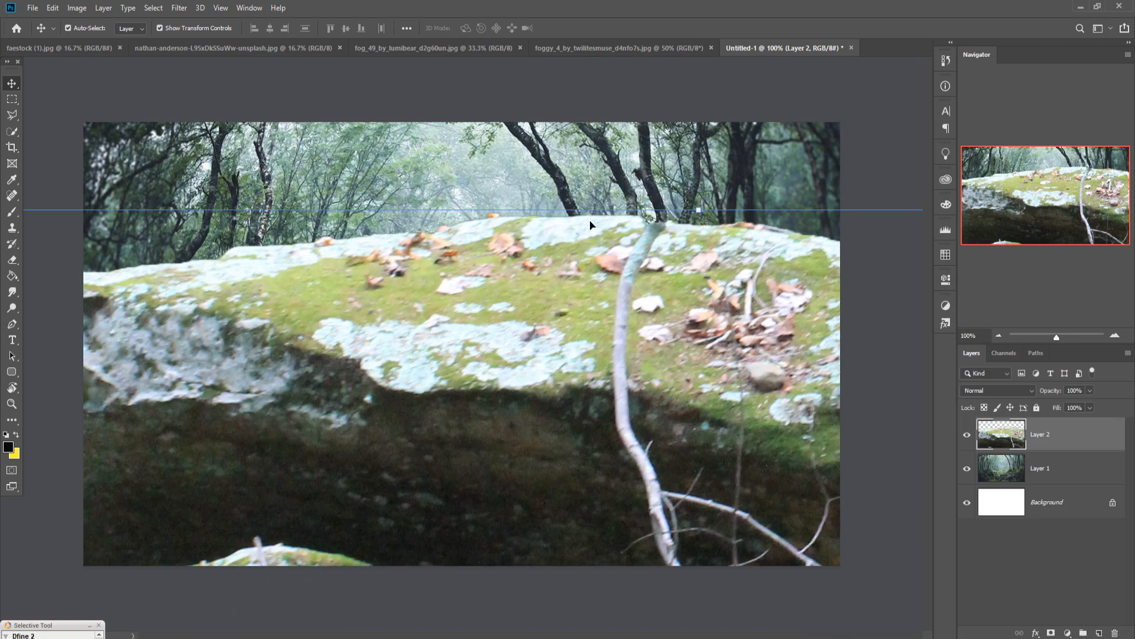
Scale the boulder layer down proportionally and place it in the middle of the forest path
key(ctrl+t)
drag(706, 219, 486, 76)
drag(501, 198, 508, 447)
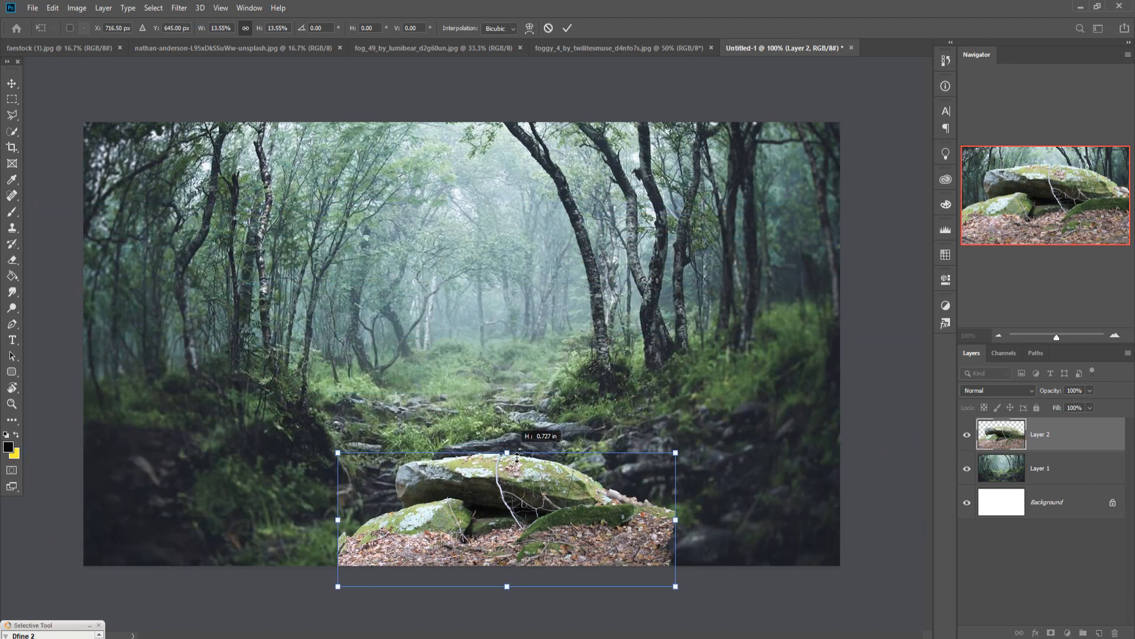
drag(502, 406, 457, 379)
click(569, 28)
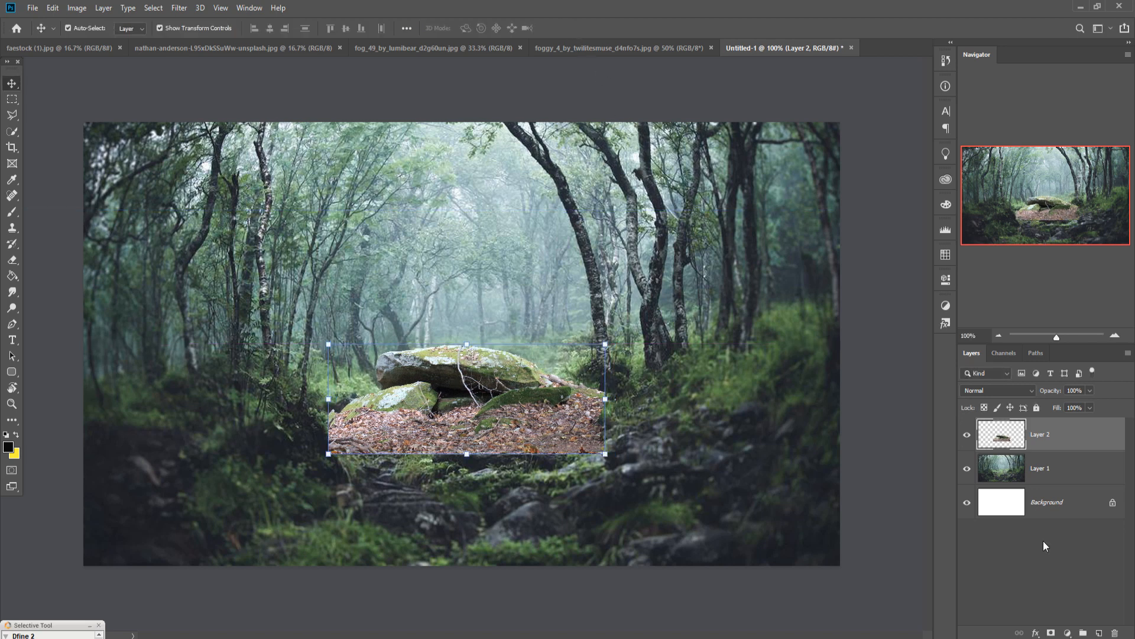
Add a layer mask to the boulder layer and paint out the hard edges of its leafy ground with a soft 100 px black brush
click(1035, 632)
click(1061, 512)
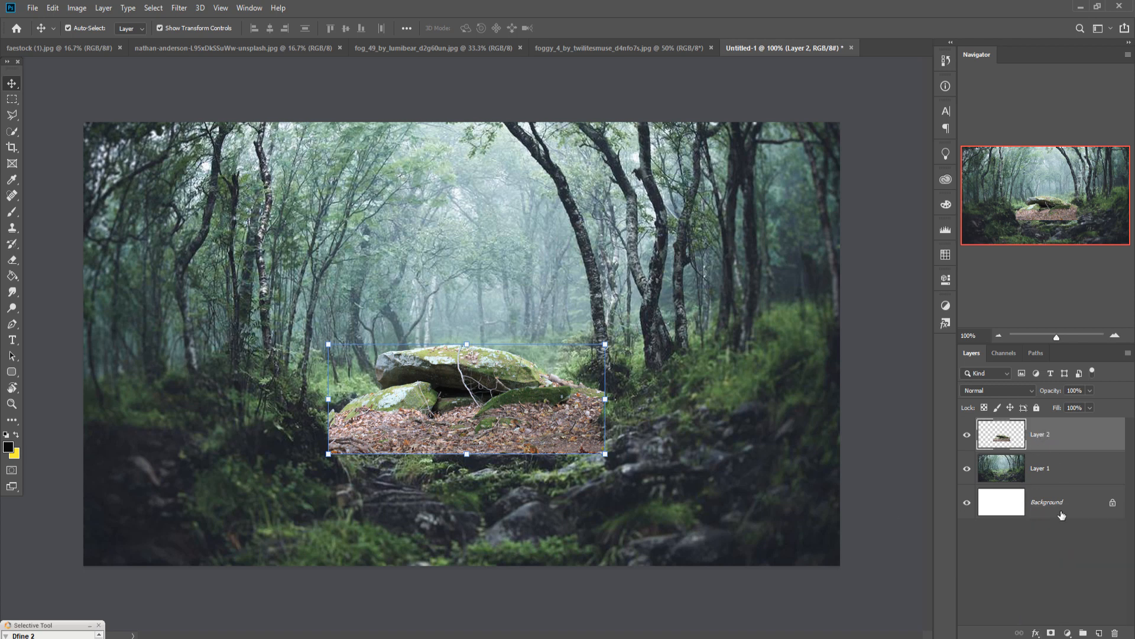
click(1056, 633)
click(12, 211)
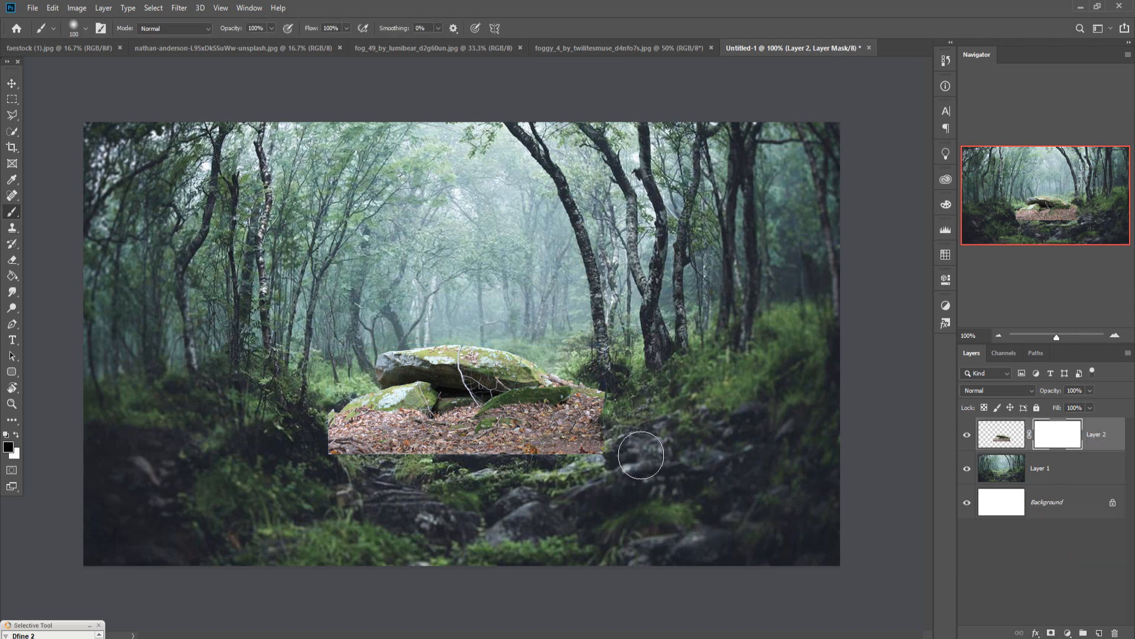
mouse_move(598, 402)
mouse_down()
mouse_move(627, 466)
mouse_move(621, 488)
mouse_move(362, 488)
mouse_move(350, 487)
mouse_move(346, 462)
mouse_move(356, 475)
mouse_up()
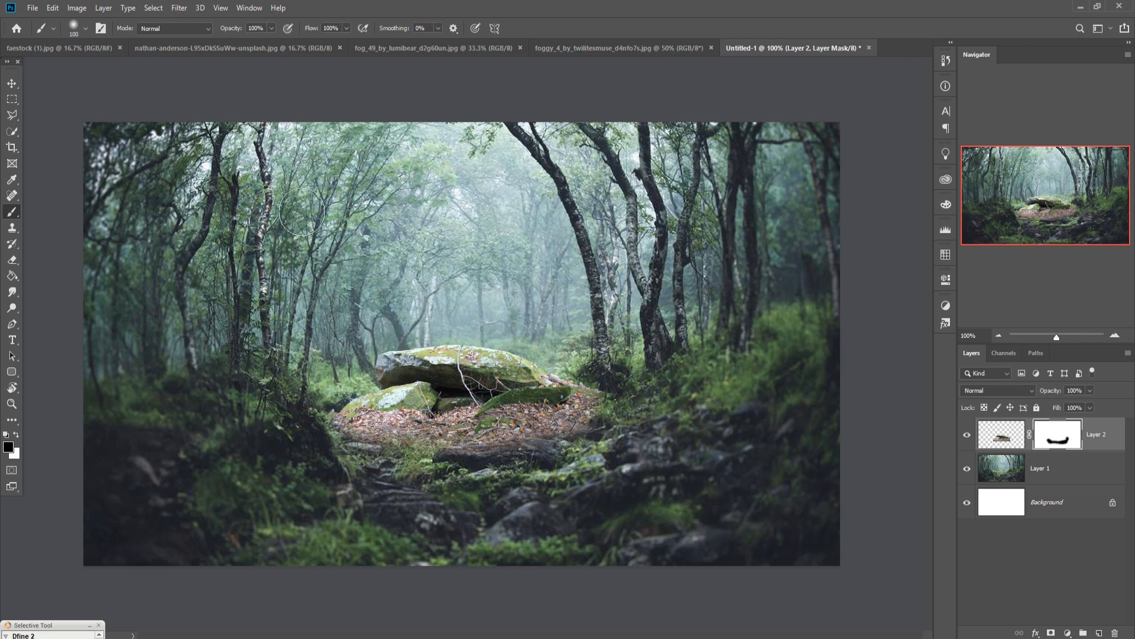
Lower the brush opacity to 16% and softly mask the remaining dead leaves so the boulders blend into the path
click(272, 29)
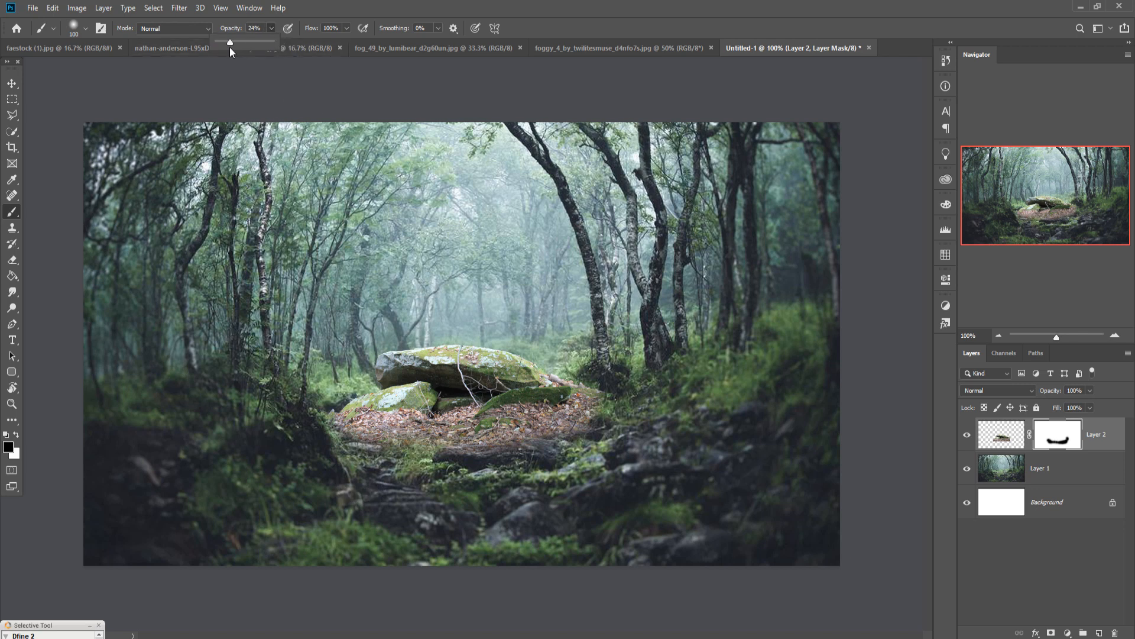
click(408, 468)
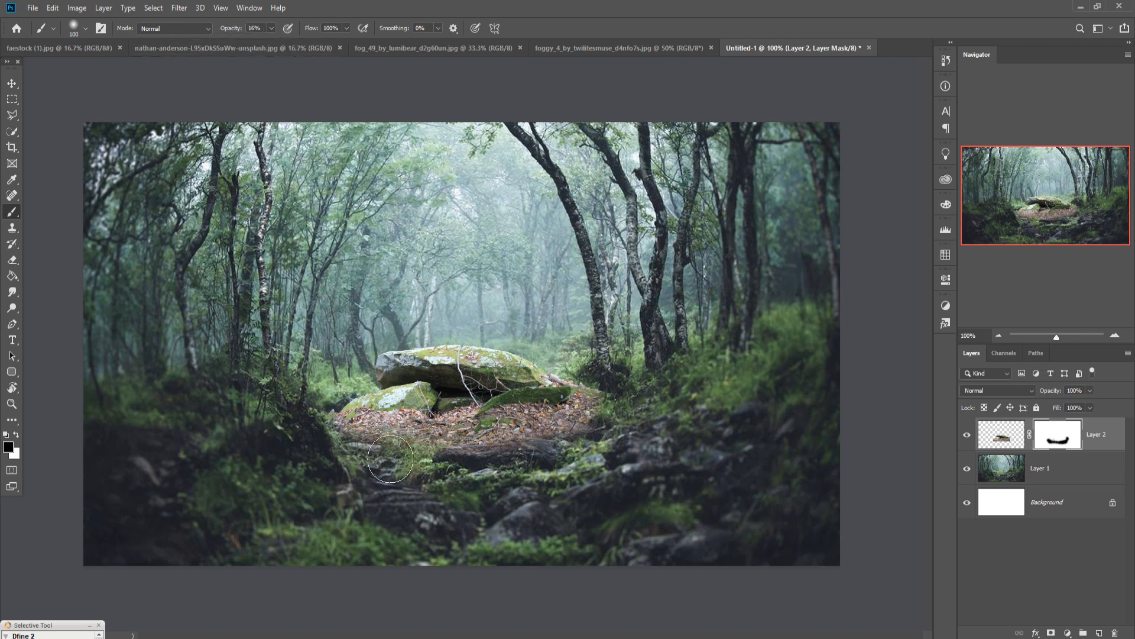
mouse_move(390, 459)
mouse_down()
mouse_move(433, 457)
mouse_move(378, 456)
mouse_move(497, 460)
mouse_move(469, 459)
mouse_move(492, 447)
mouse_move(510, 470)
mouse_move(545, 458)
mouse_move(545, 445)
mouse_move(581, 457)
mouse_move(623, 428)
mouse_move(597, 457)
mouse_move(615, 440)
mouse_move(500, 467)
mouse_move(353, 453)
mouse_move(476, 476)
mouse_up()
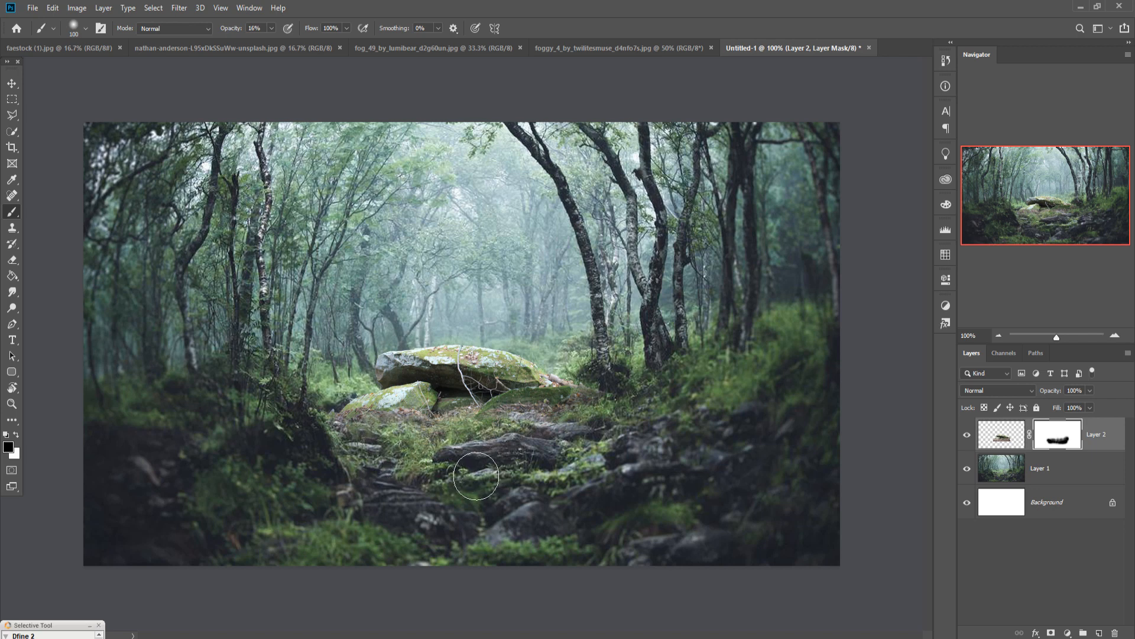
Add a Curves adjustment directly above the forest layer and pull the RGB curve down at two points to darken the background
click(10, 86)
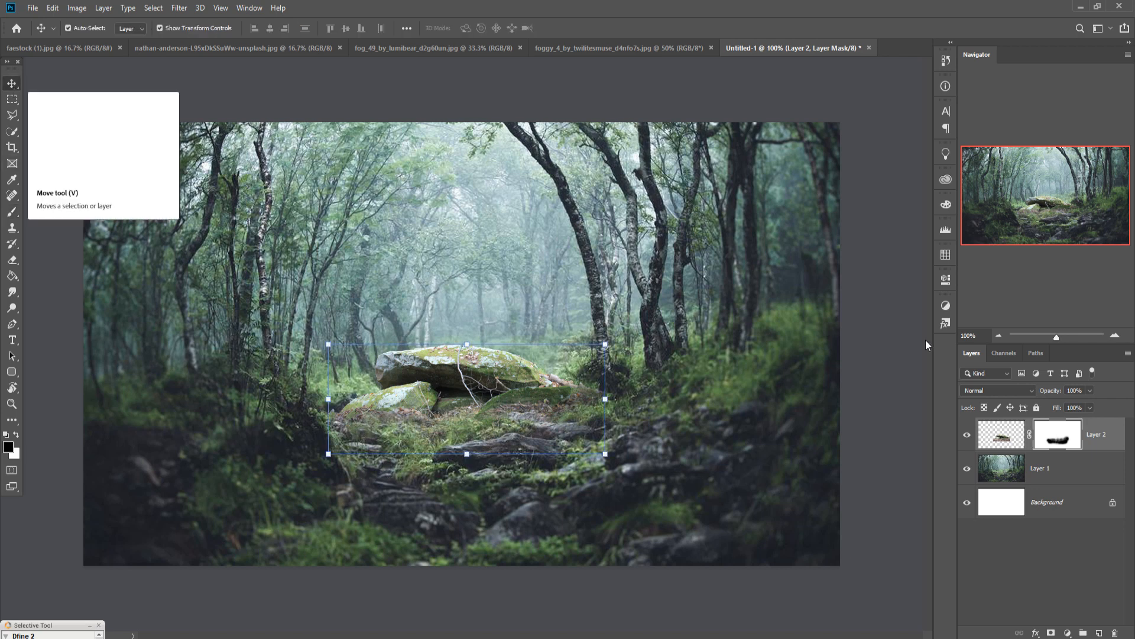
click(1035, 470)
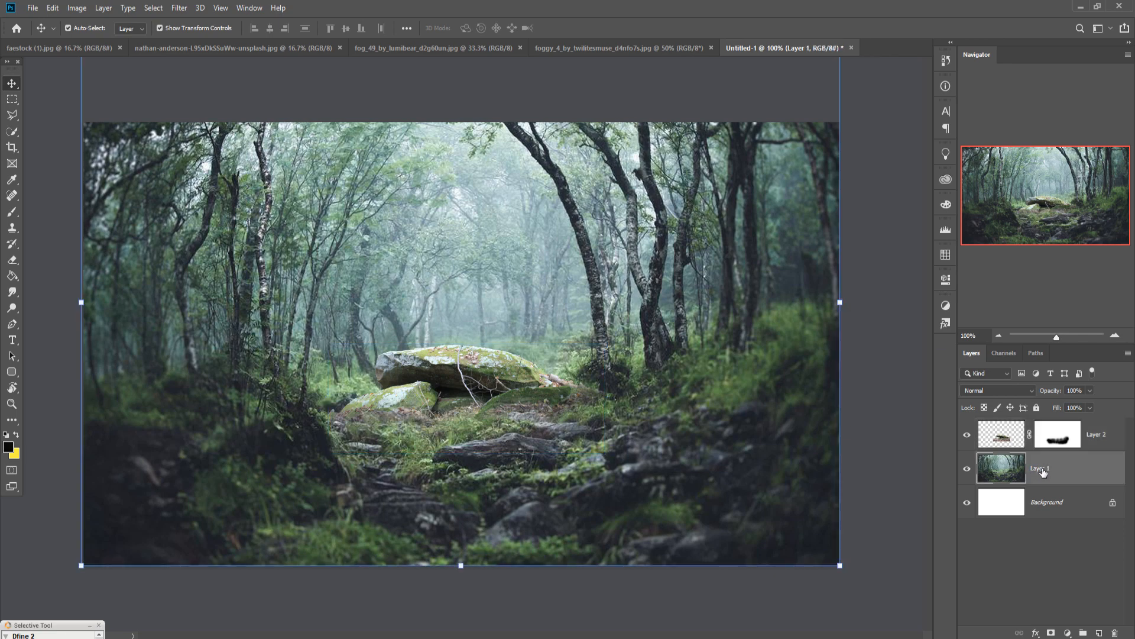
click(185, 8)
mouse_move(200, 8)
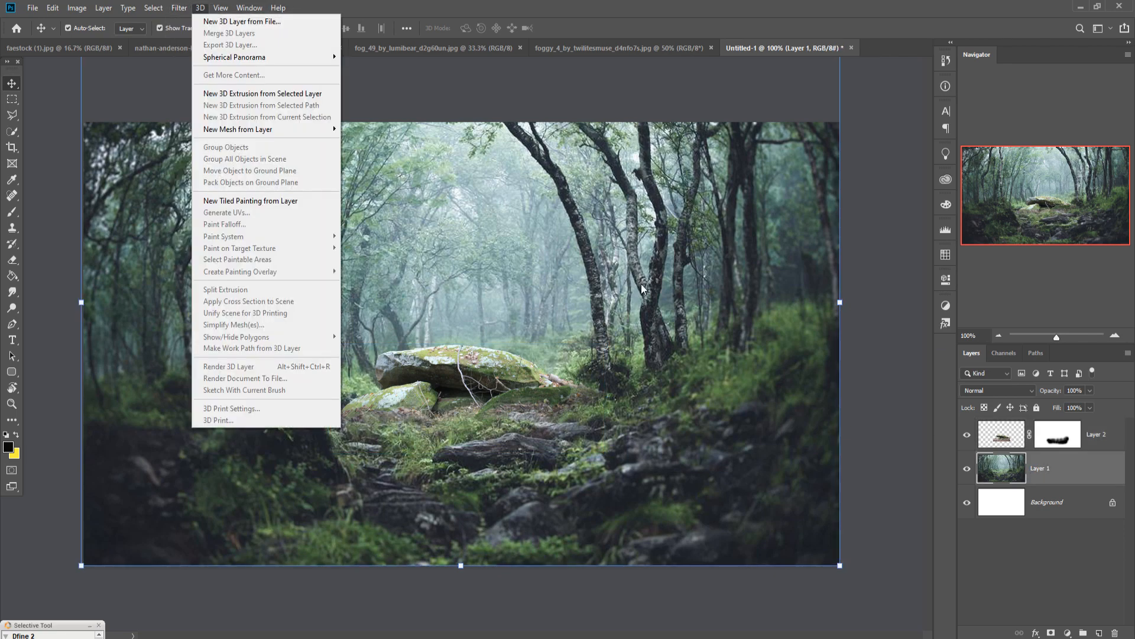
click(1056, 467)
click(1068, 632)
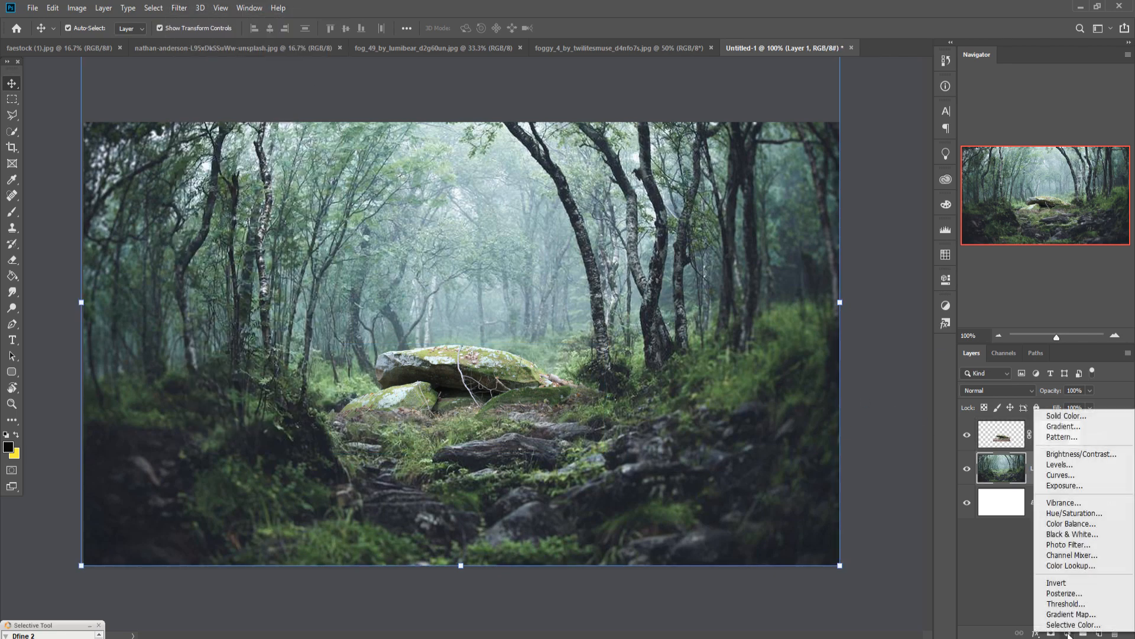
click(1067, 474)
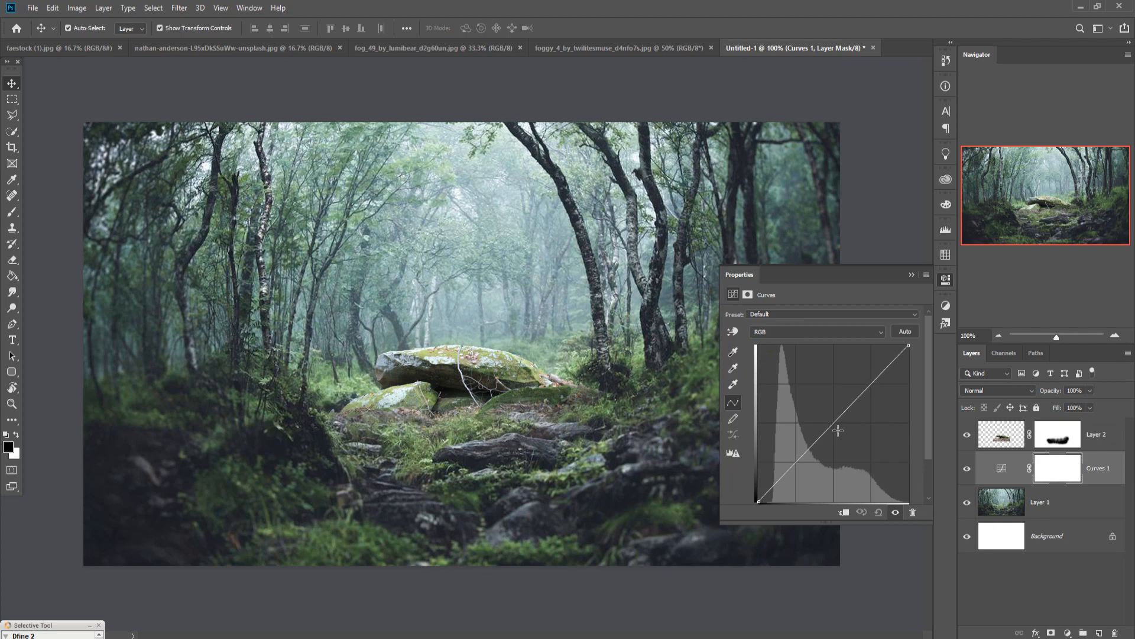
drag(838, 430, 859, 440)
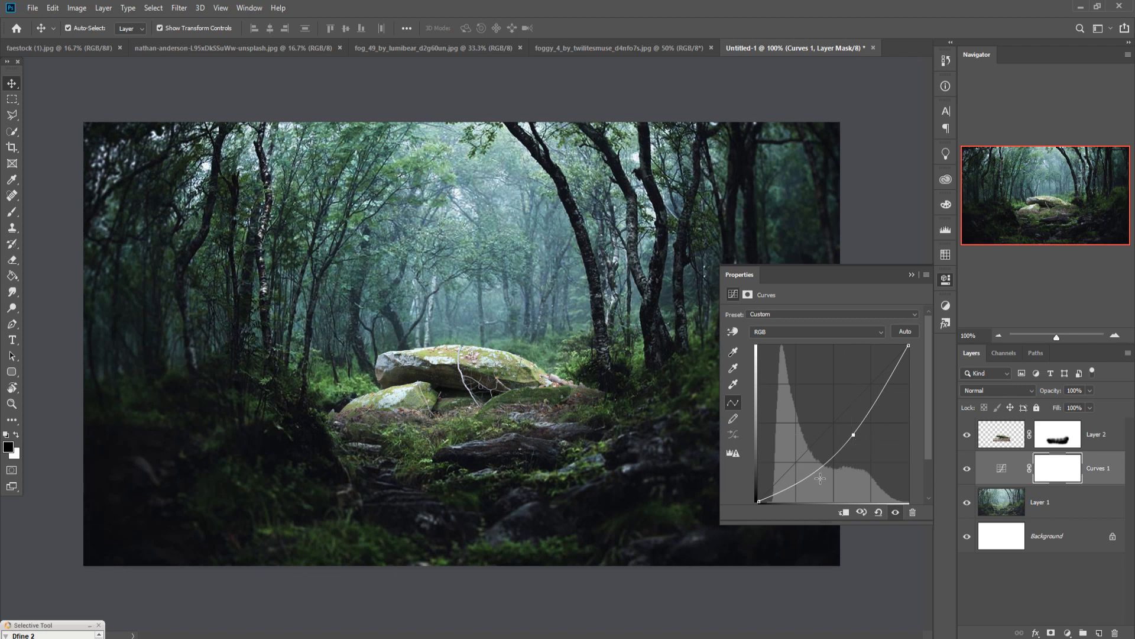
drag(820, 477, 819, 476)
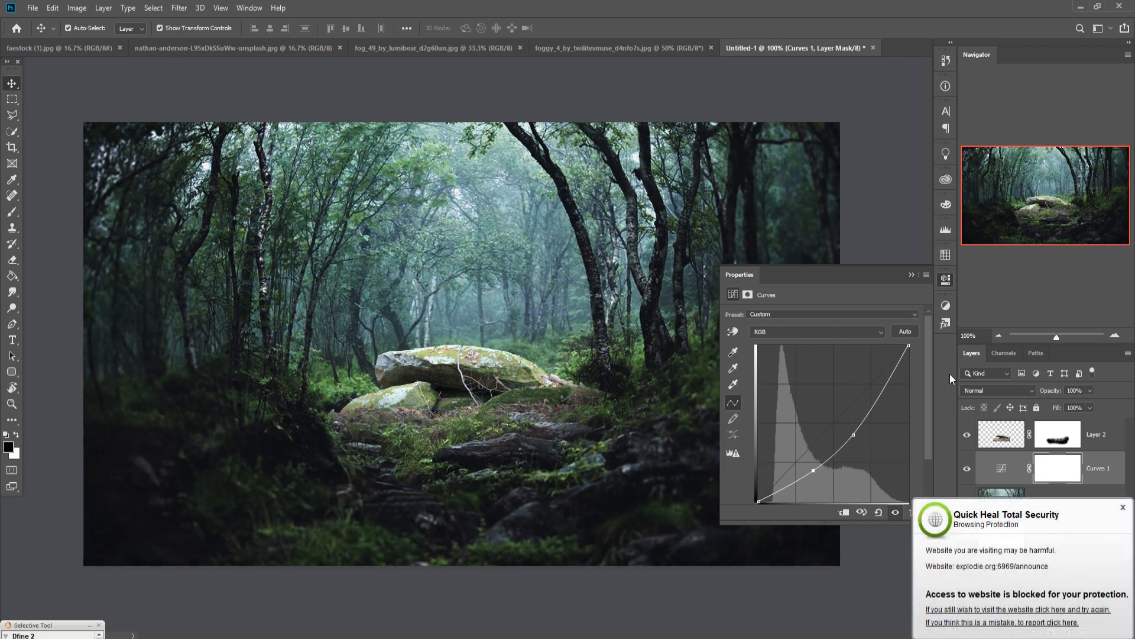
click(911, 275)
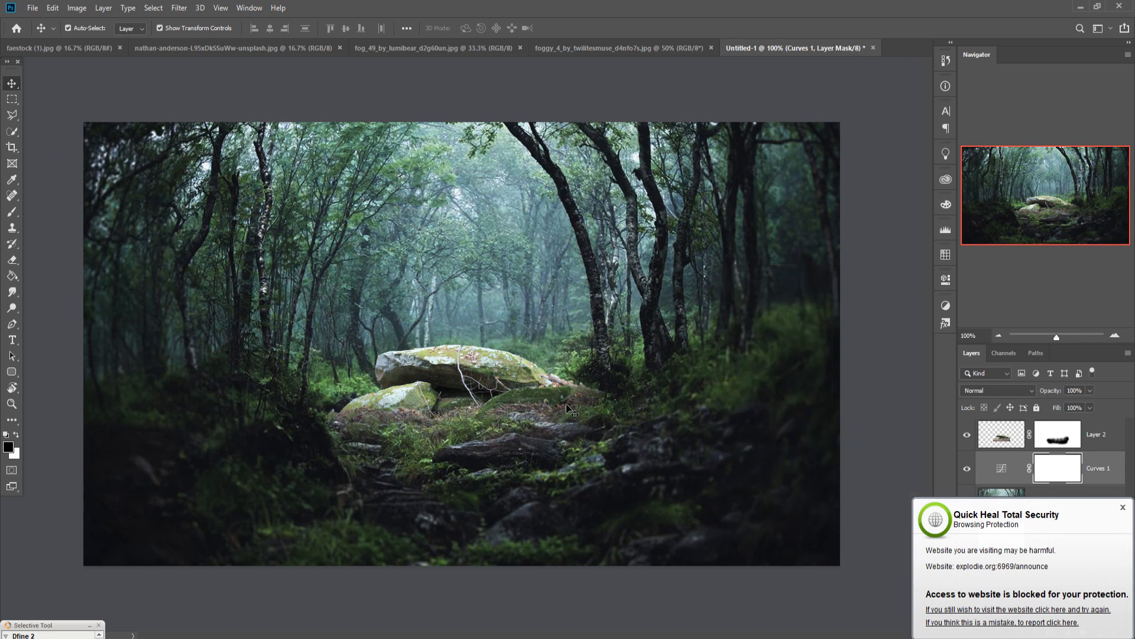
Switch to the faestock (1).jpg photo of the seated woman in the black dress and activate the Pen tool
click(60, 48)
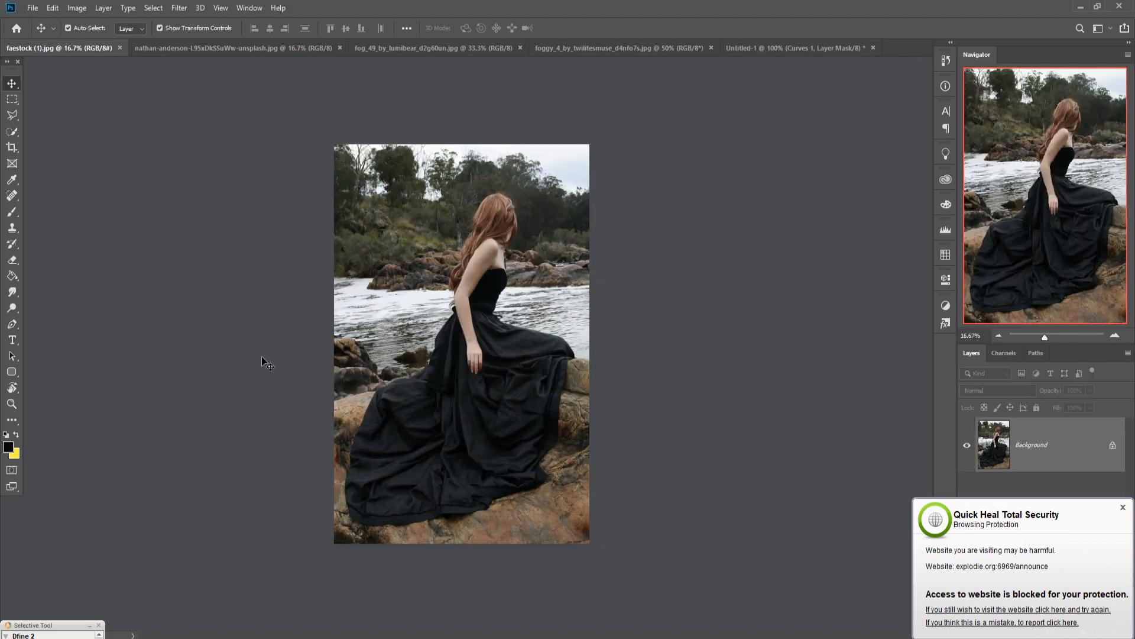
click(1123, 507)
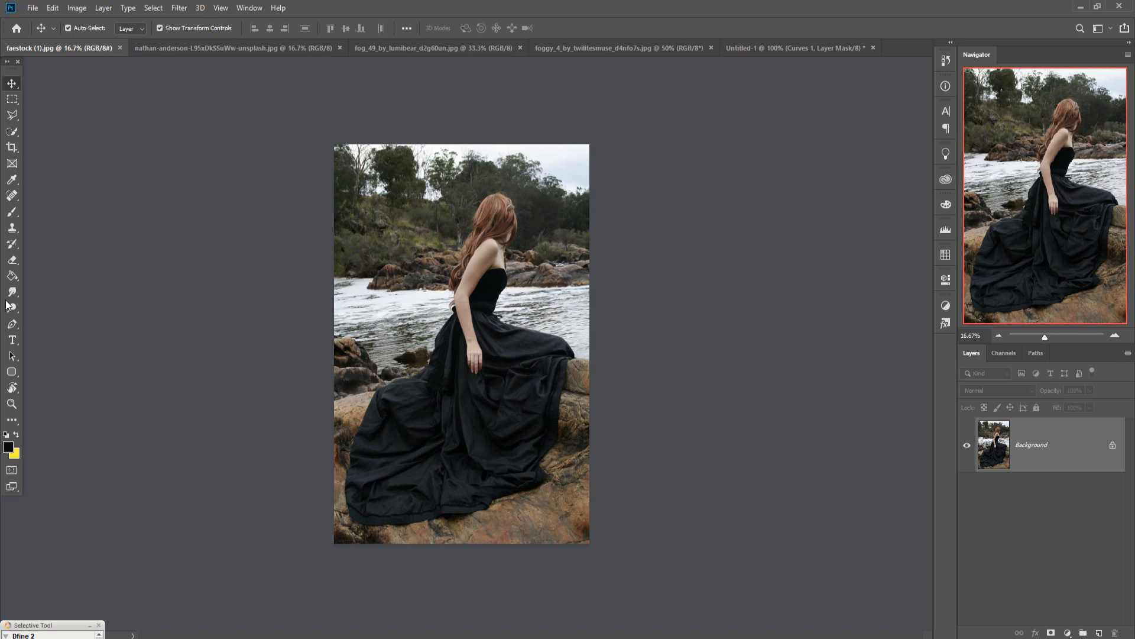
click(11, 325)
click(9, 448)
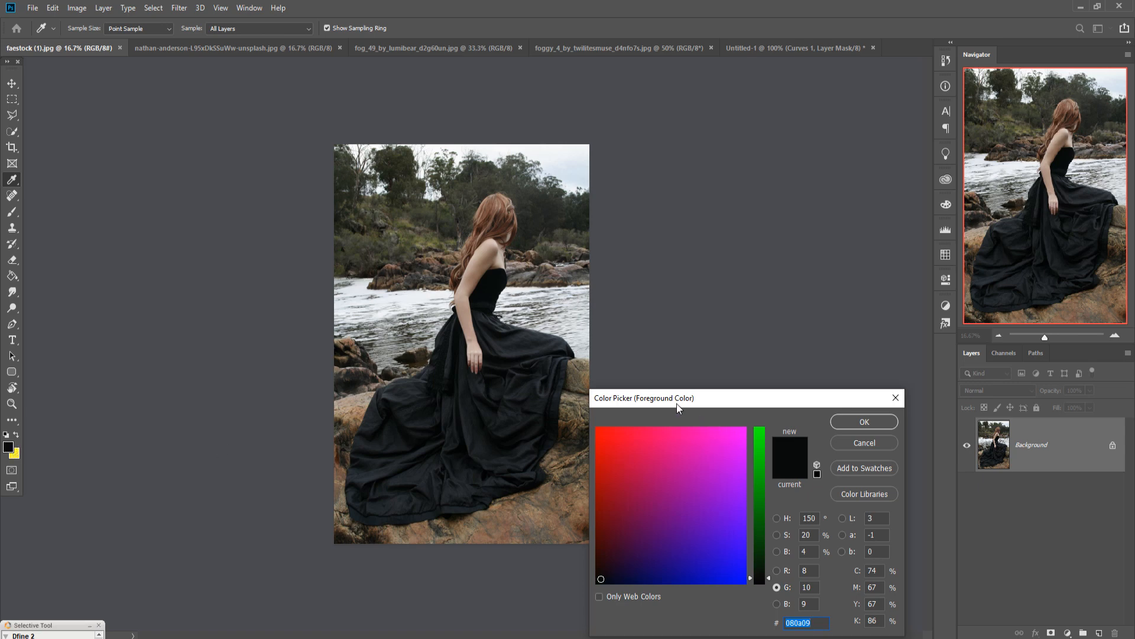
text(0809ff)
key(Down)
key(Down)
key(Down)
key(Down)
key(Down)
key(Down)
key(Down)
key(Down)
key(Down)
key(Down)
key(Down)
key(Down)
key(Down)
key(Down)
key(Down)
key(Down)
key(Down)
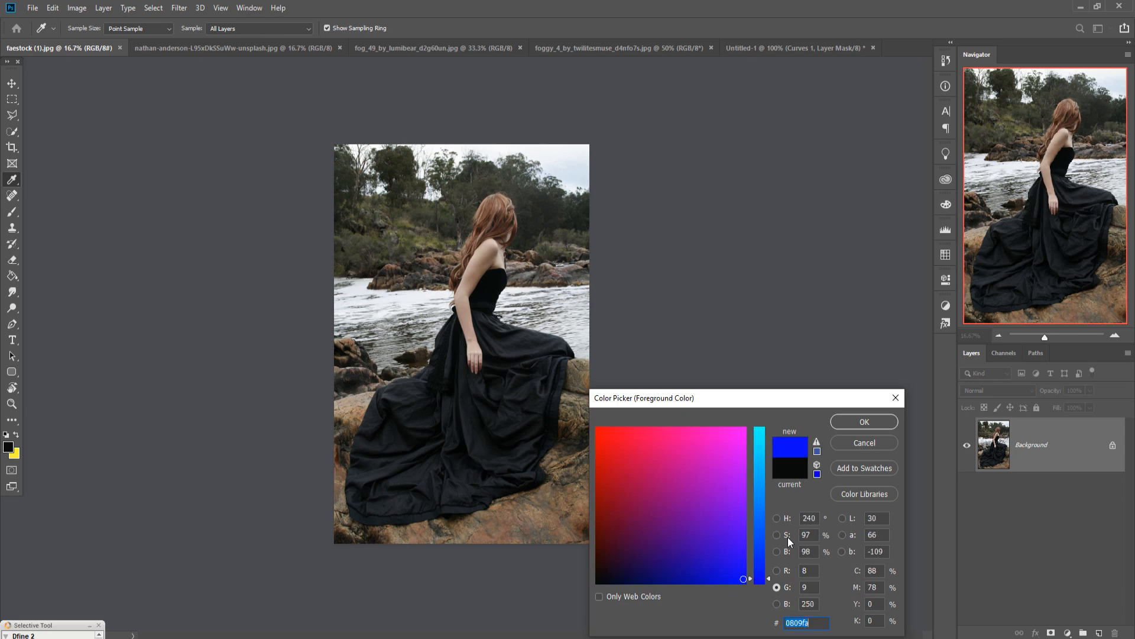
click(896, 397)
key(p)
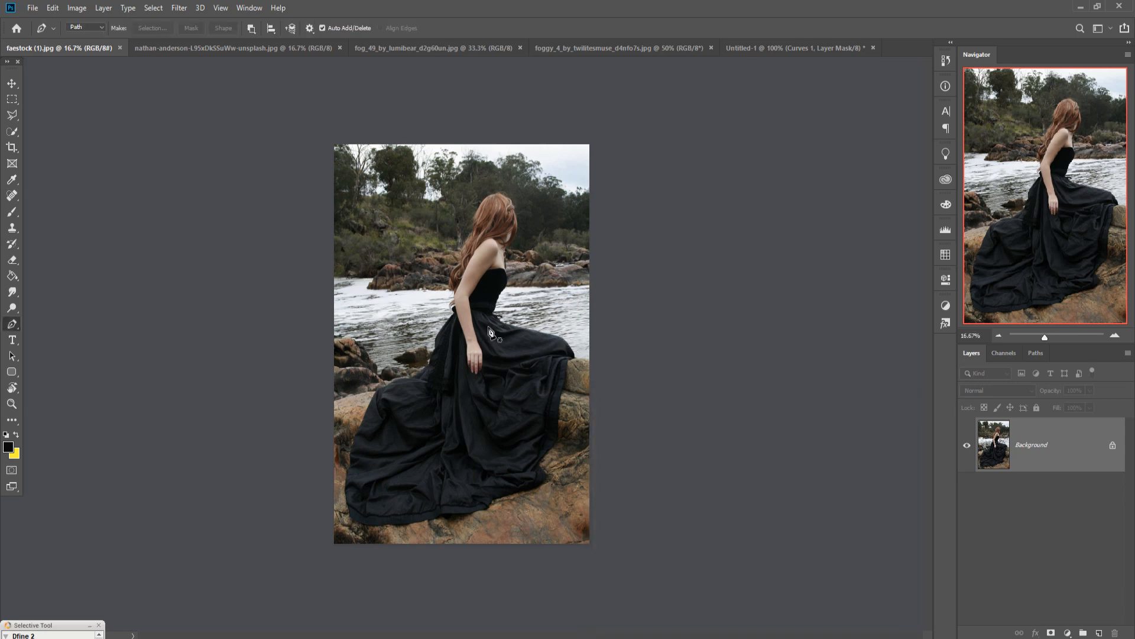
Zoom to 200% and start a Pen path along the lower hem of the black dress where it meets the rock
scroll(488, 329, up, 4)
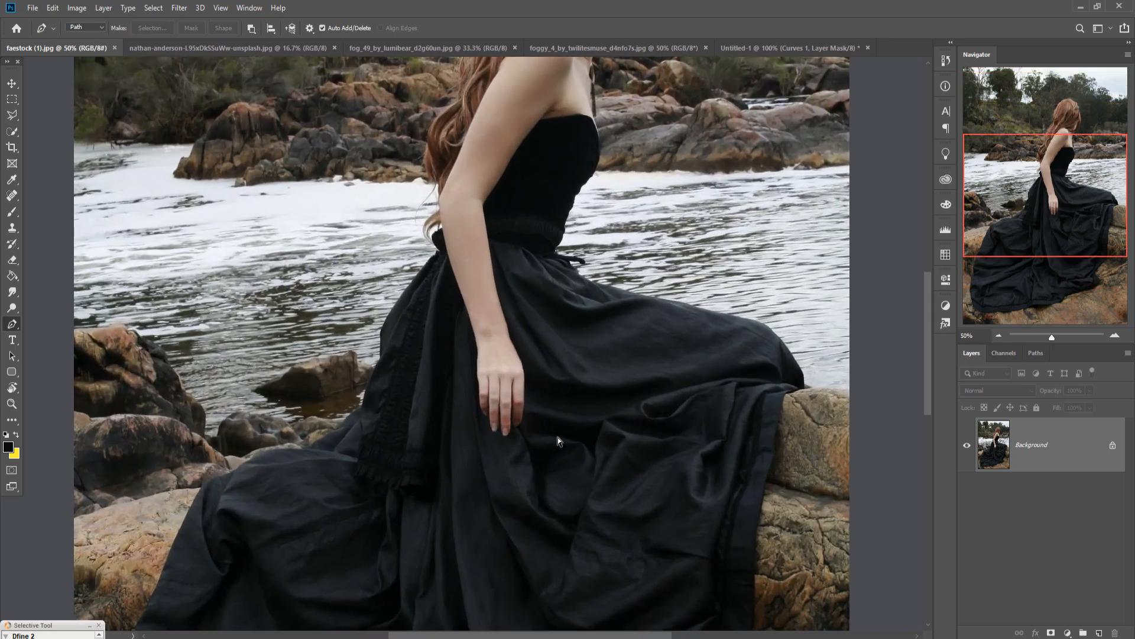
scroll(558, 437, up, 3)
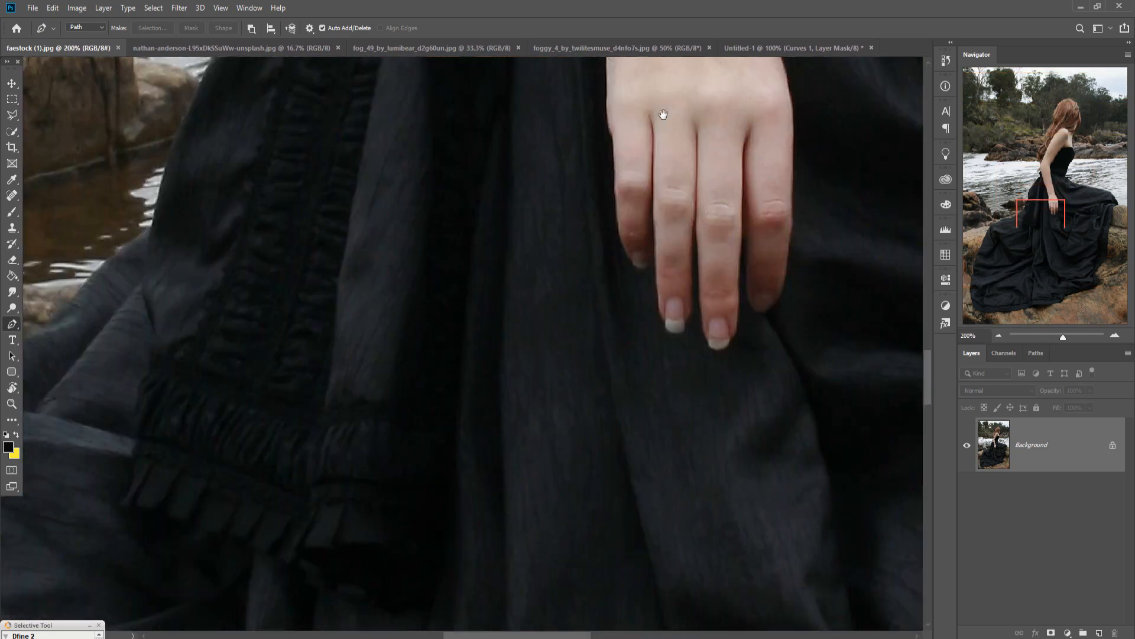
scroll(600, 321, down, 10)
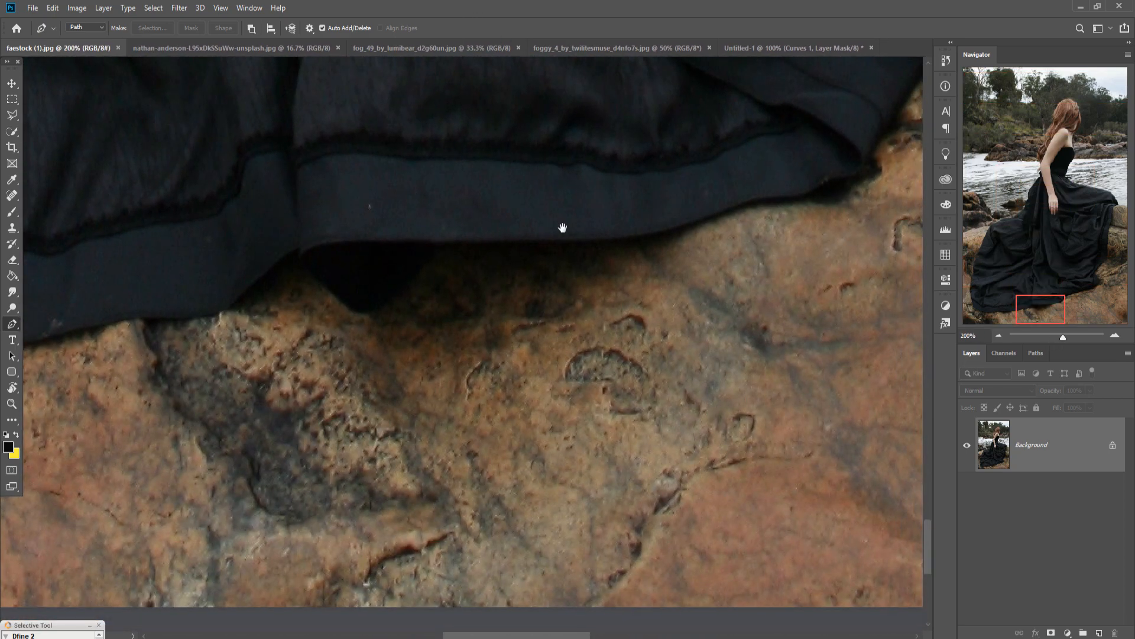
click(850, 178)
click(833, 184)
click(810, 190)
drag(764, 198, 746, 202)
click(690, 224)
click(536, 243)
click(440, 243)
click(413, 292)
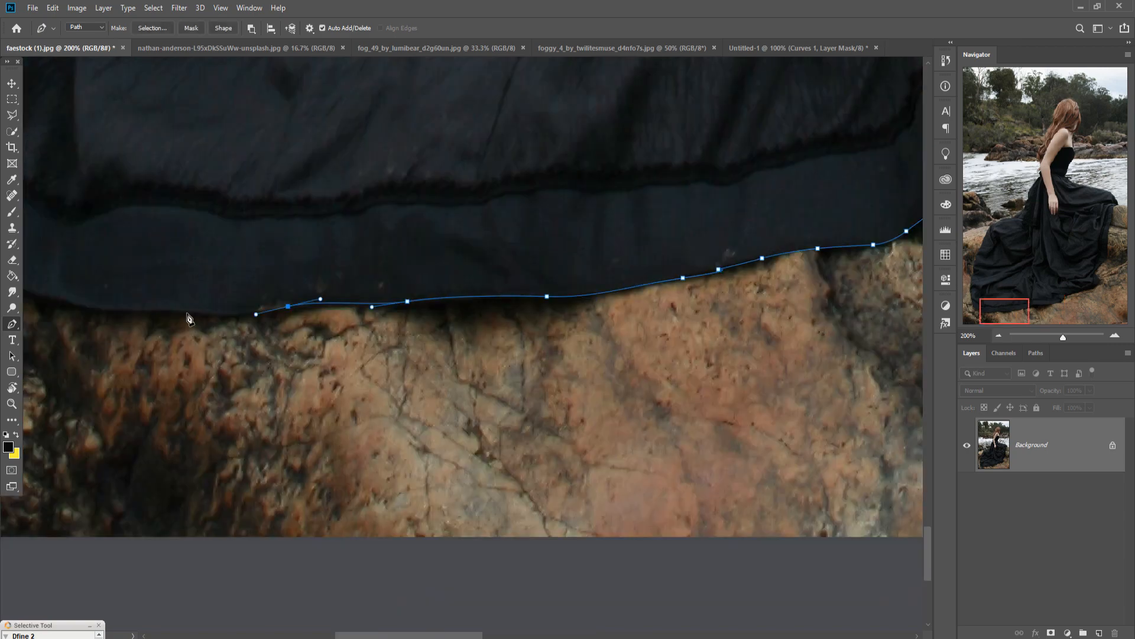
Continue the path around the far-left corner of the hem and up the dress's outer left edge
click(186, 314)
drag(118, 296, 822, 337)
click(686, 320)
click(623, 287)
drag(568, 217, 565, 200)
drag(565, 337, 578, 310)
click(610, 171)
drag(587, 522, 591, 510)
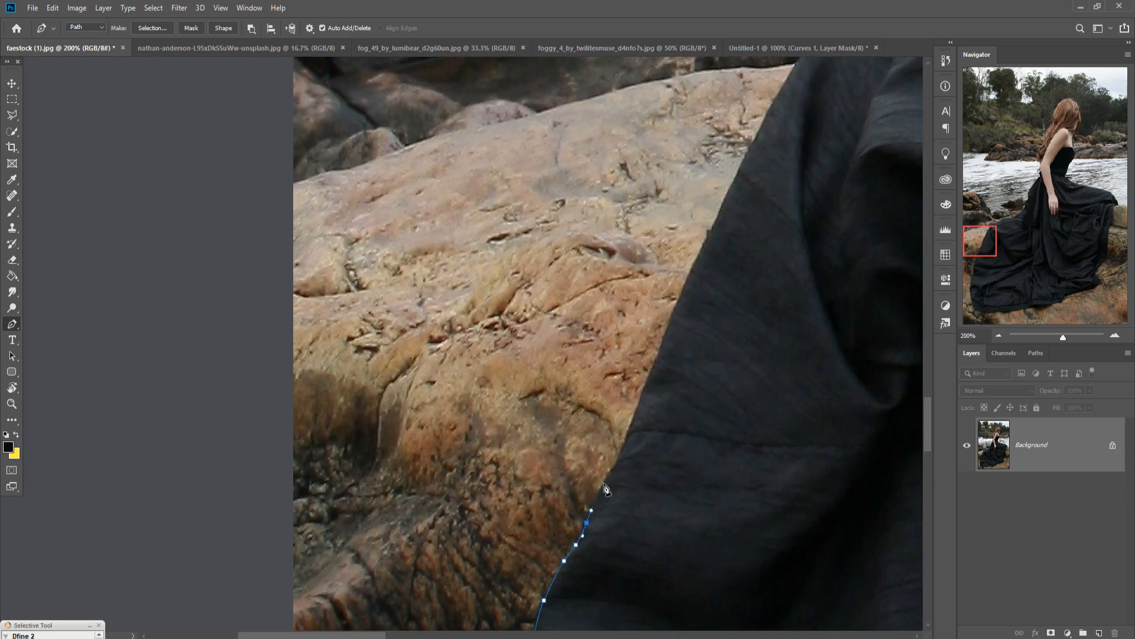
Trace the train's left edge up past the boulder to the water behind the woman's skirt
drag(682, 296, 699, 255)
drag(798, 71, 657, 520)
click(858, 396)
drag(858, 397, 361, 544)
drag(496, 517, 514, 513)
click(748, 253)
drag(779, 186, 607, 516)
drag(606, 437, 606, 424)
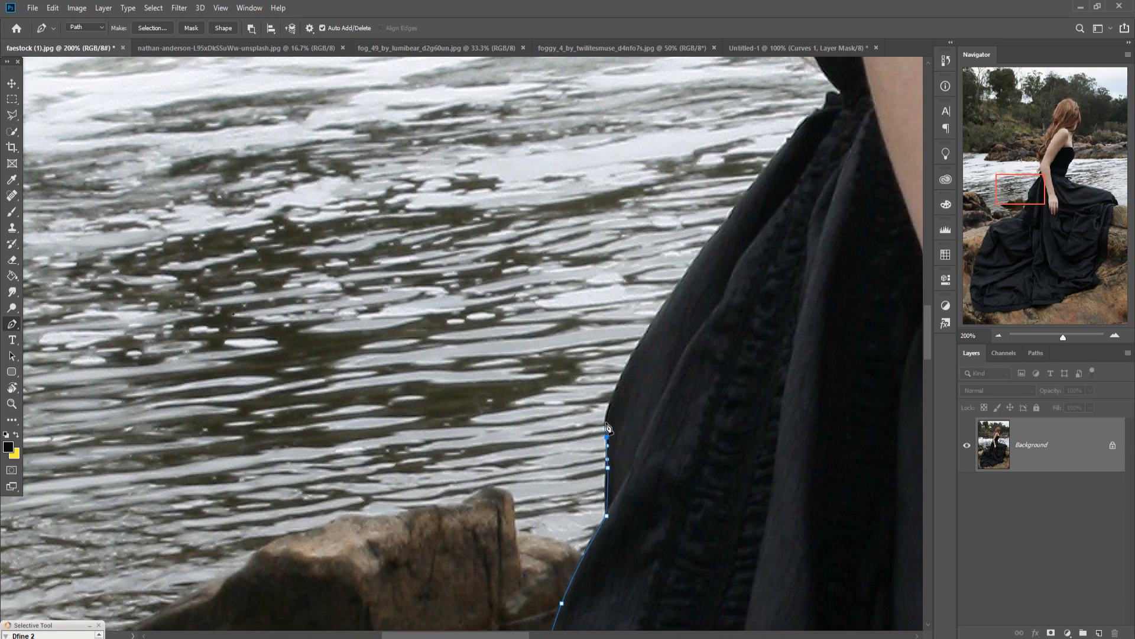
Extend the path up the back of the skirt, around the waist ruffle and up to the elbow and hair
click(623, 368)
click(731, 215)
click(786, 140)
click(827, 98)
drag(840, 92, 583, 522)
click(556, 478)
click(565, 449)
click(597, 428)
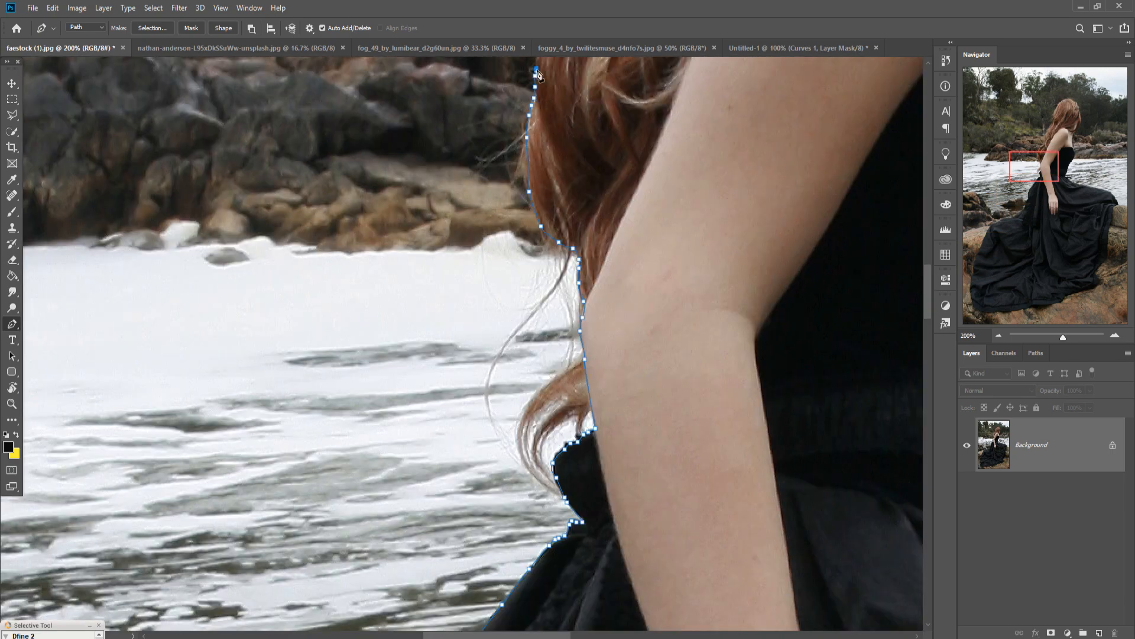
Trace the path up along the outside of the red hair and over the top of the head
drag(538, 75, 541, 443)
click(696, 89)
drag(696, 89, 603, 457)
click(755, 71)
drag(755, 71, 233, 627)
click(520, 381)
click(710, 608)
Bring the path down the front of the face, shoulder and bodice to the waist
drag(735, 609, 698, 87)
click(700, 236)
drag(565, 556, 626, 203)
click(636, 532)
drag(637, 535, 739, 234)
click(654, 408)
drag(604, 541, 720, 240)
click(678, 304)
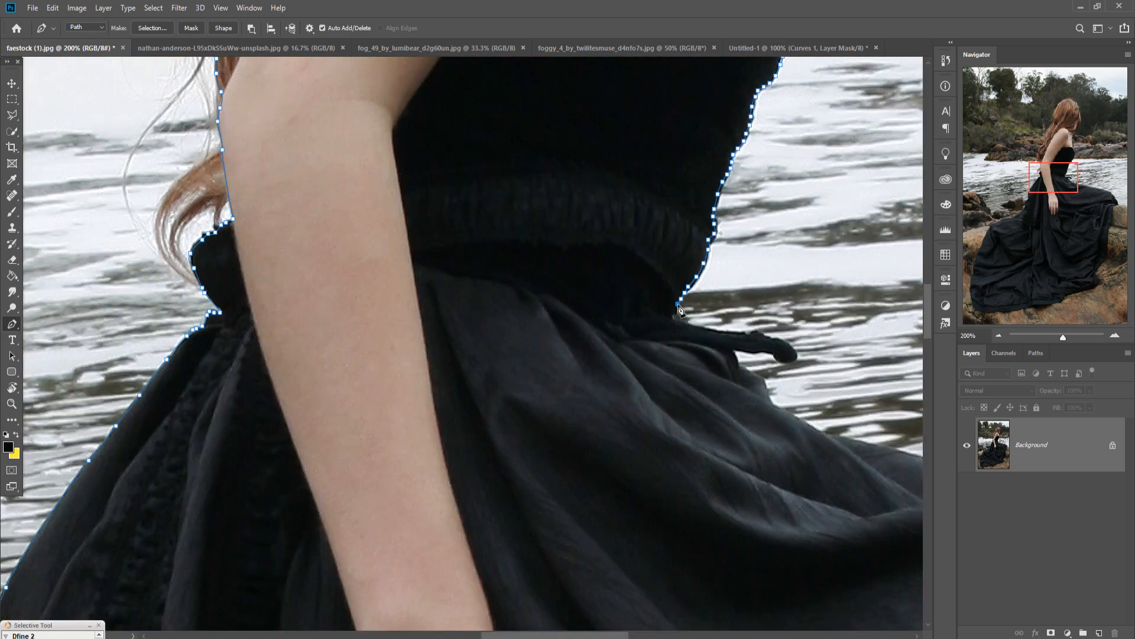
Trace around the belt tie and over the skirt's knee to where the dress meets the rock
click(789, 350)
click(762, 379)
drag(901, 454, 237, 243)
click(676, 355)
drag(836, 448, 427, 144)
click(573, 340)
drag(467, 473, 465, 492)
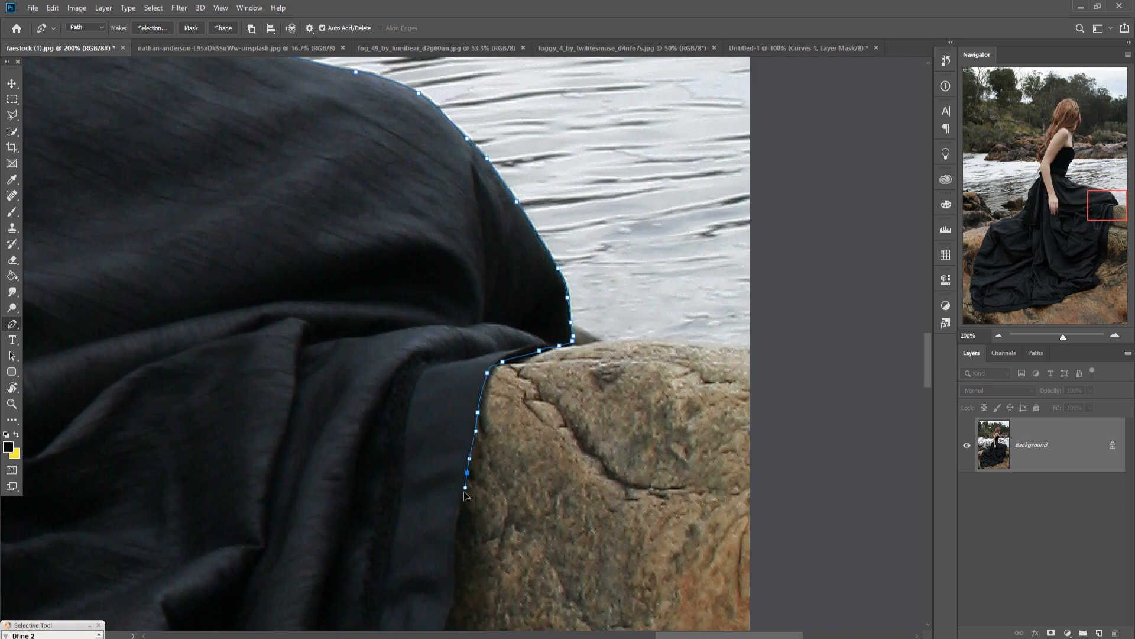
Trace the dress's right edge down and back along the lower hem to close the path at its starting point
drag(459, 609, 597, 71)
click(568, 239)
drag(556, 585, 692, 254)
click(516, 457)
drag(473, 615, 514, 106)
click(563, 350)
drag(87, 458, 737, 381)
drag(641, 463, 642, 471)
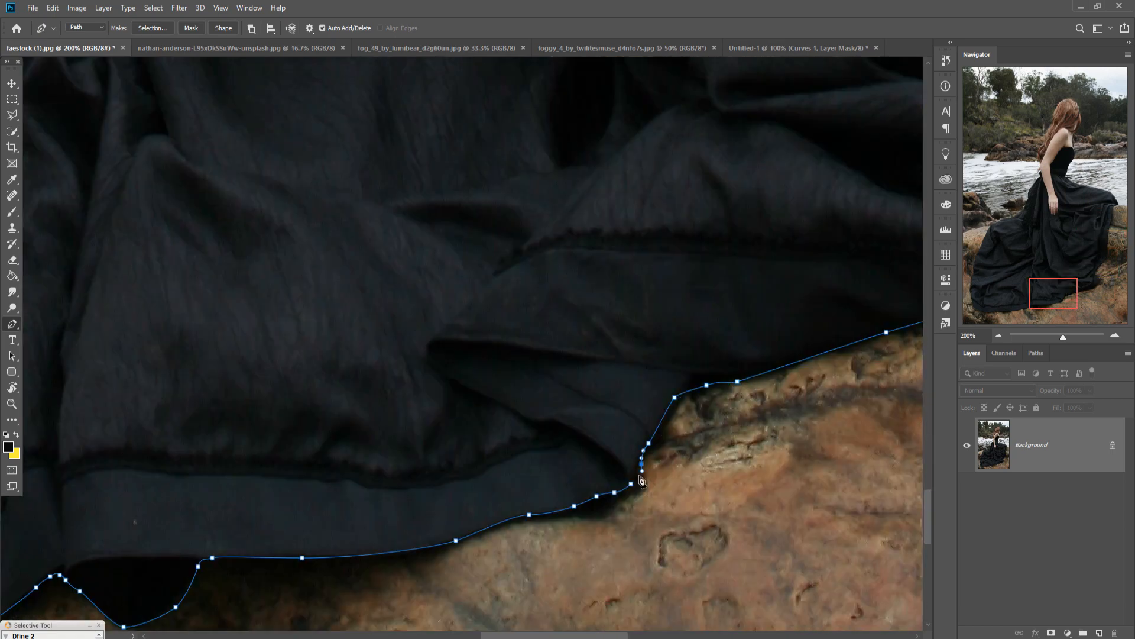
Convert the closed path into a selection and invert it so that only the woman is selected
key(ctrl+0)
right_click(530, 391)
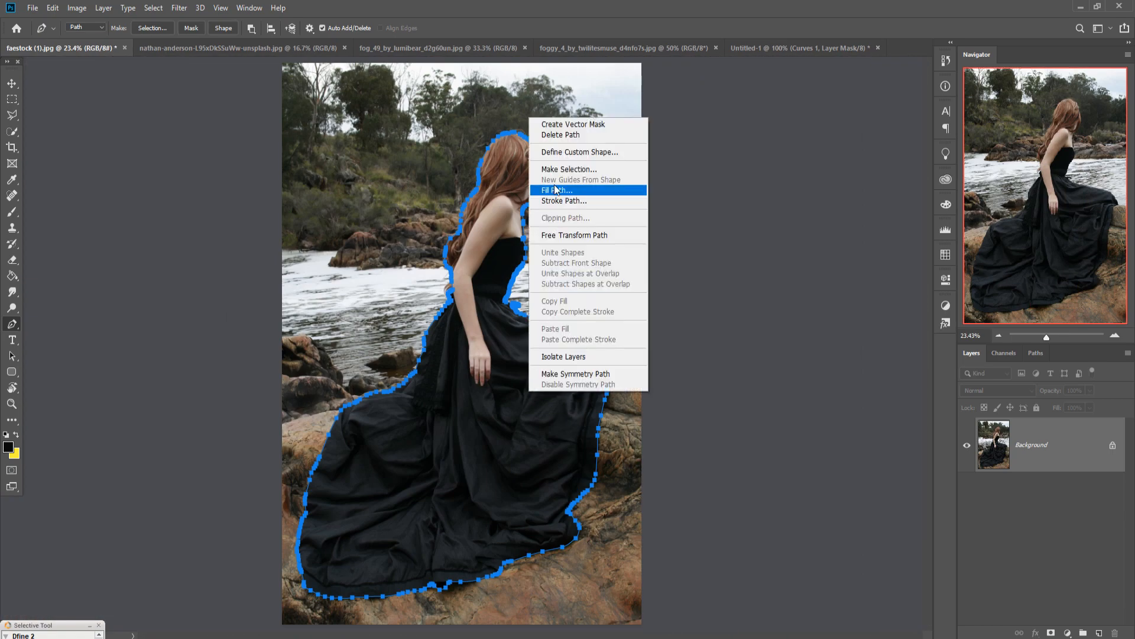
click(569, 169)
click(624, 189)
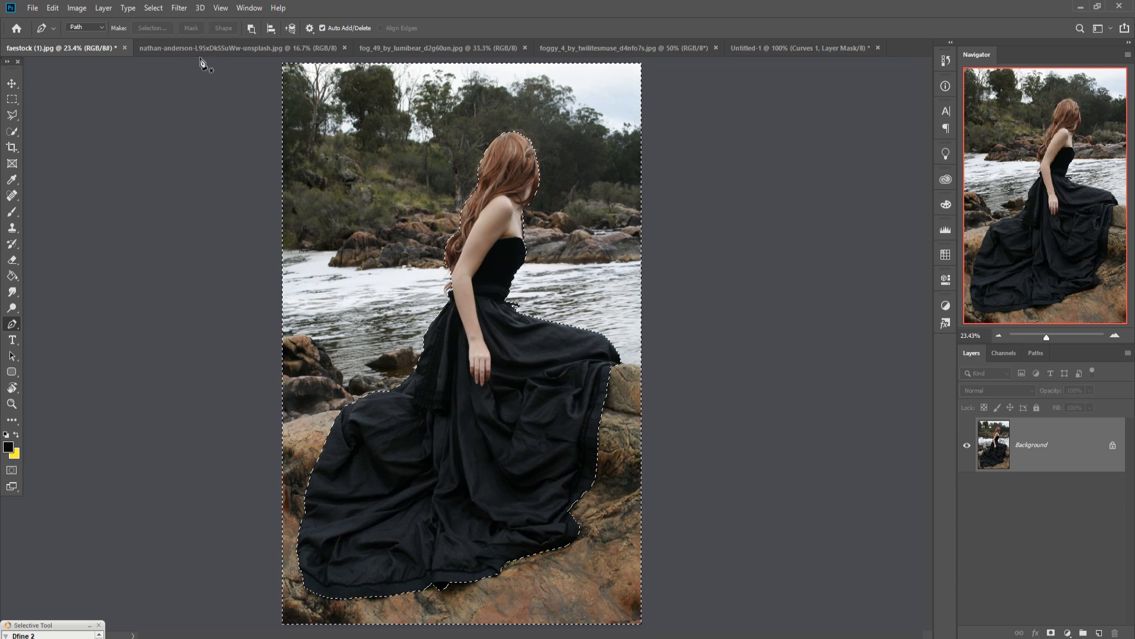
click(153, 8)
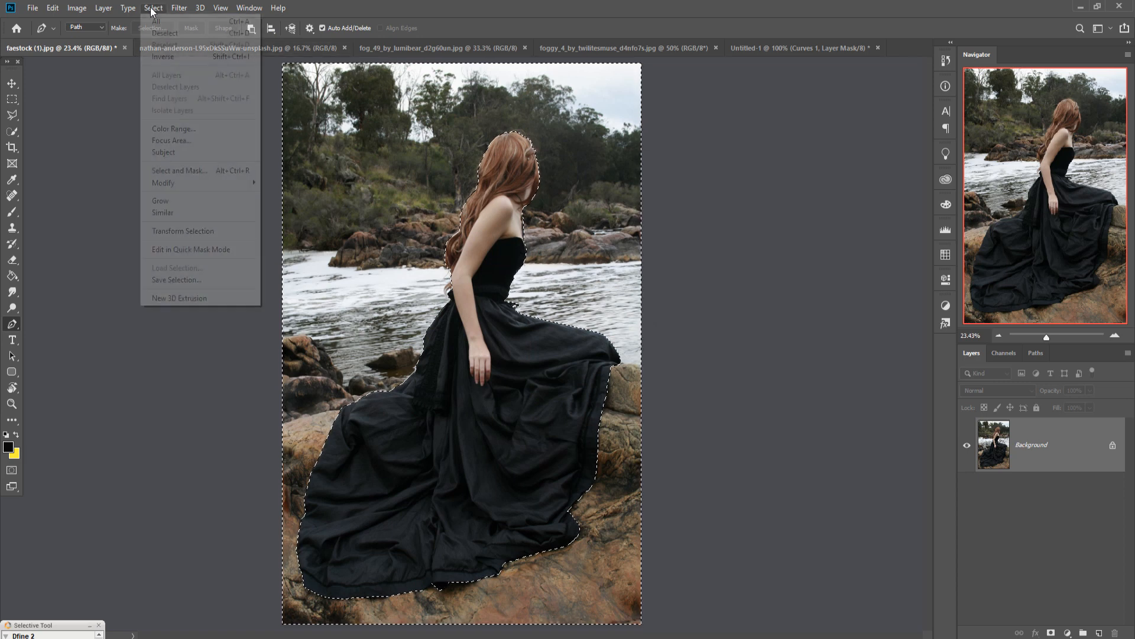
click(157, 58)
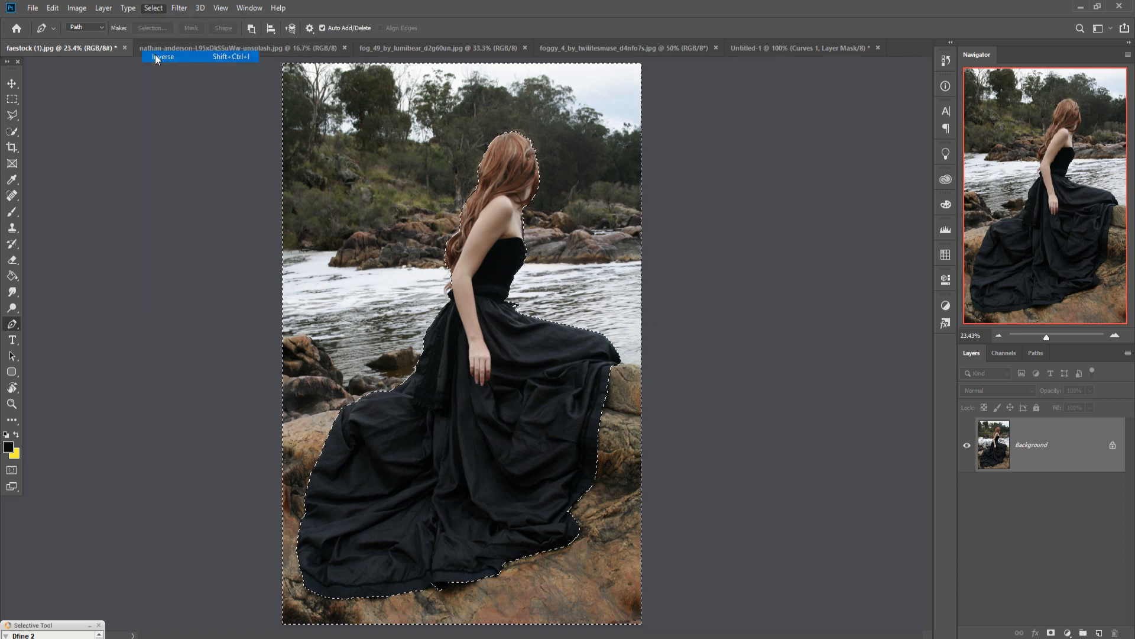
Move the selected woman into the Untitled-1 forest document, minimize the source photo and place her layer above the boulder layer
click(10, 85)
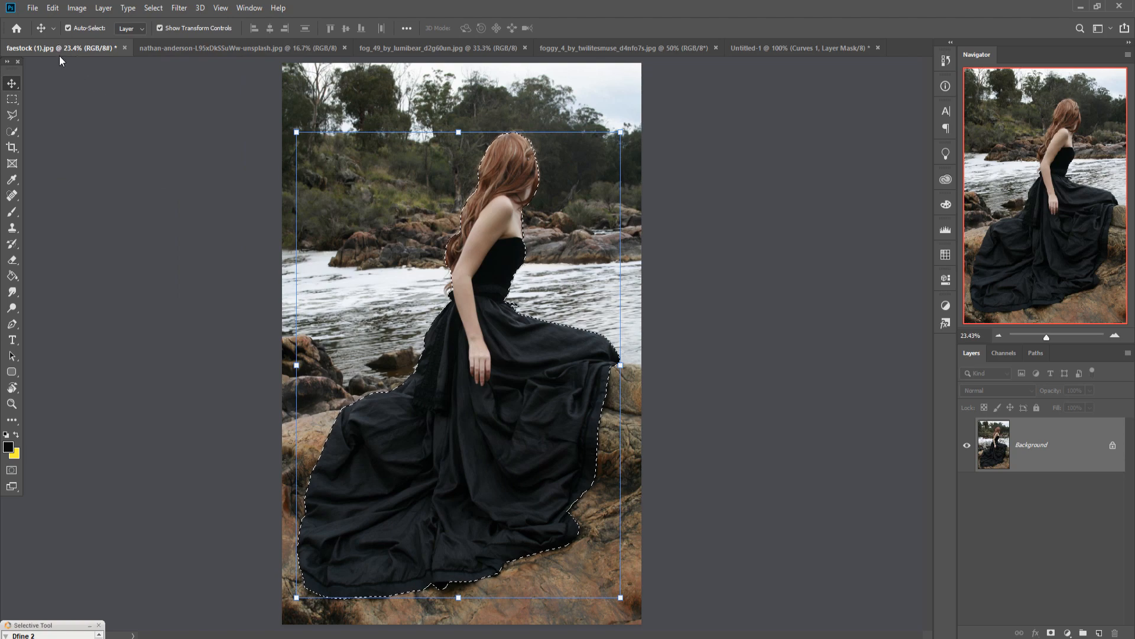
drag(60, 61, 835, 170)
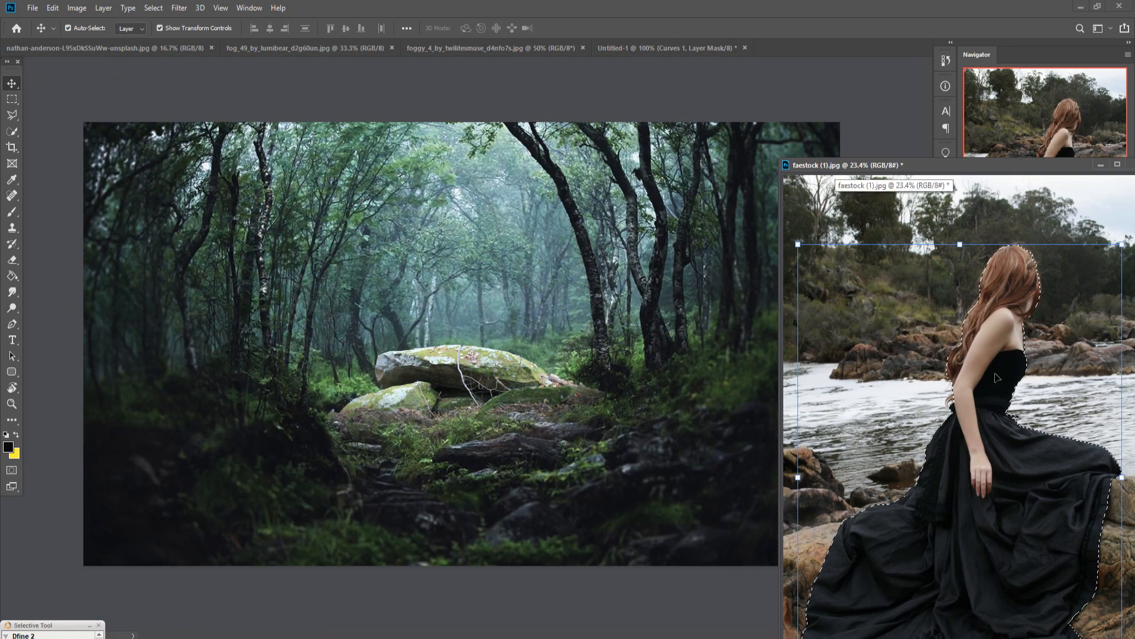
drag(1004, 350, 551, 324)
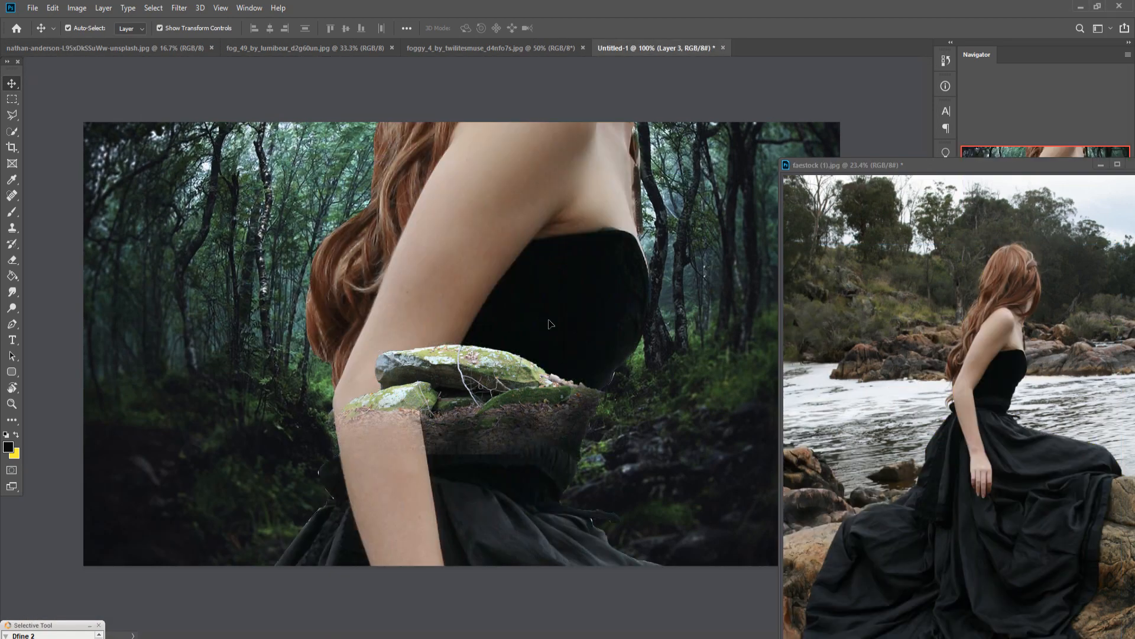
click(1100, 165)
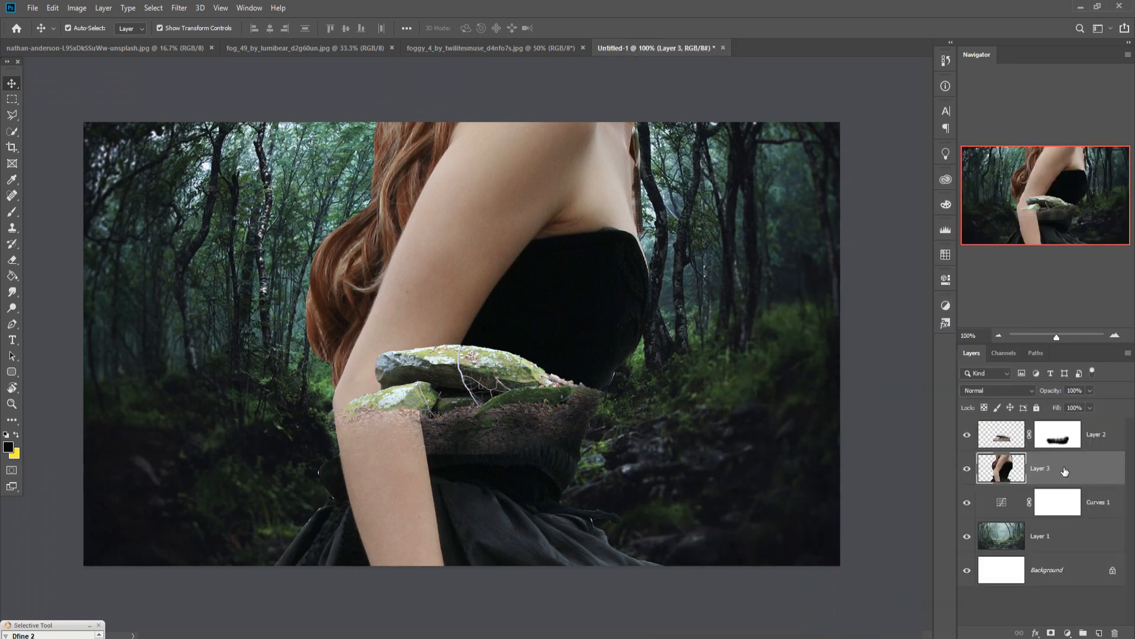
drag(1065, 470, 1065, 429)
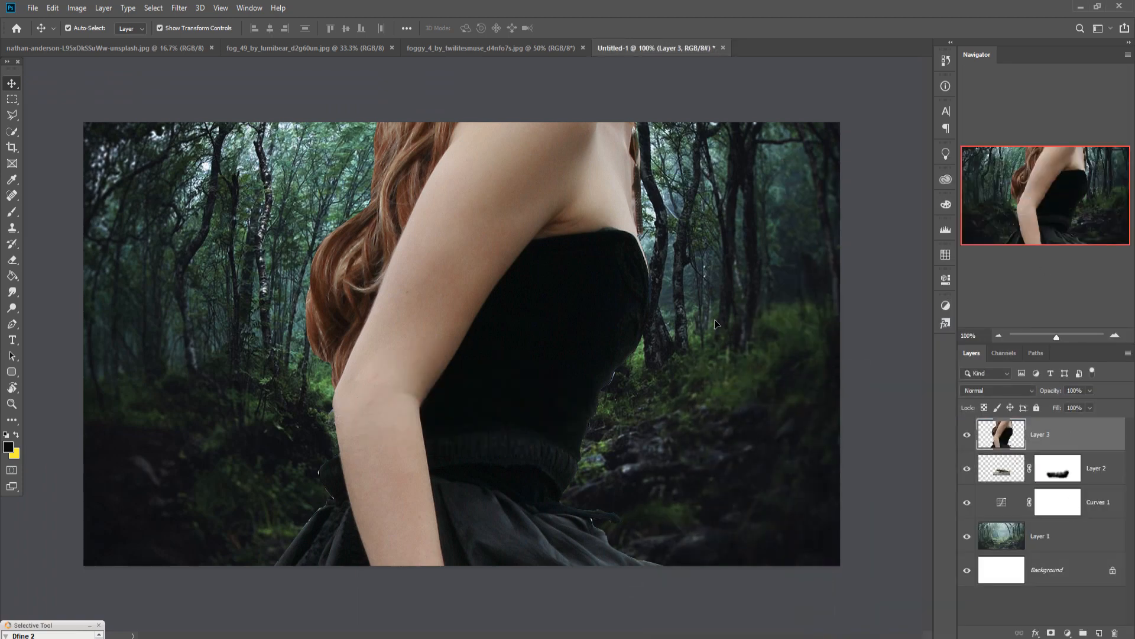
Free-transform the woman layer, scaling it proportionally to about 15% and moving it to the middle of the forest path
key(ctrl+t)
key(ctrl+0)
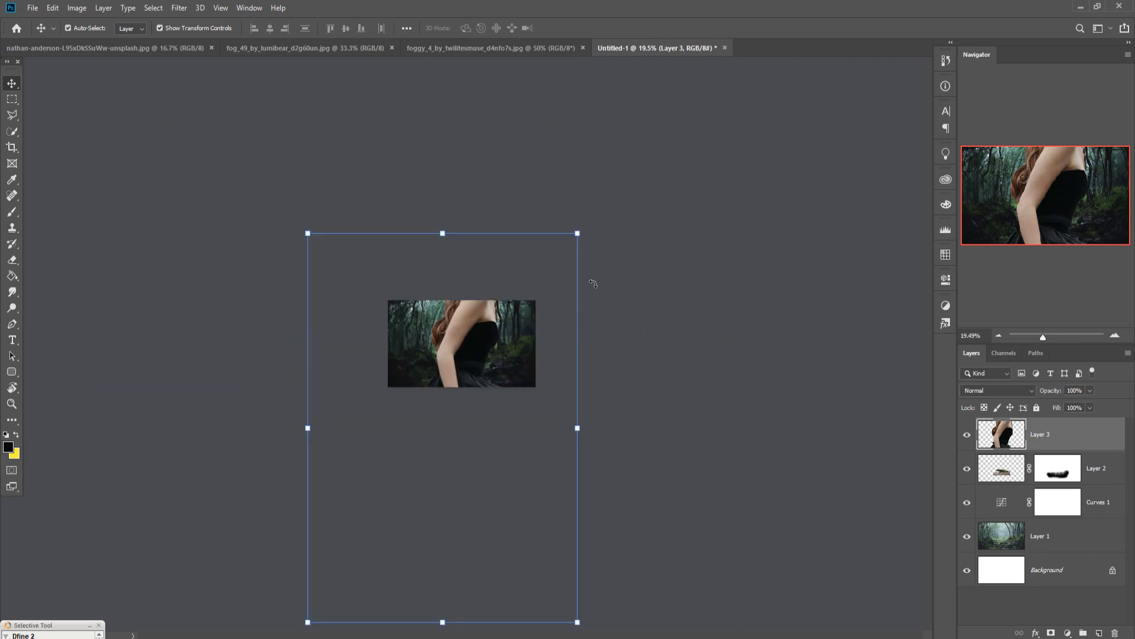
drag(443, 238, 451, 351)
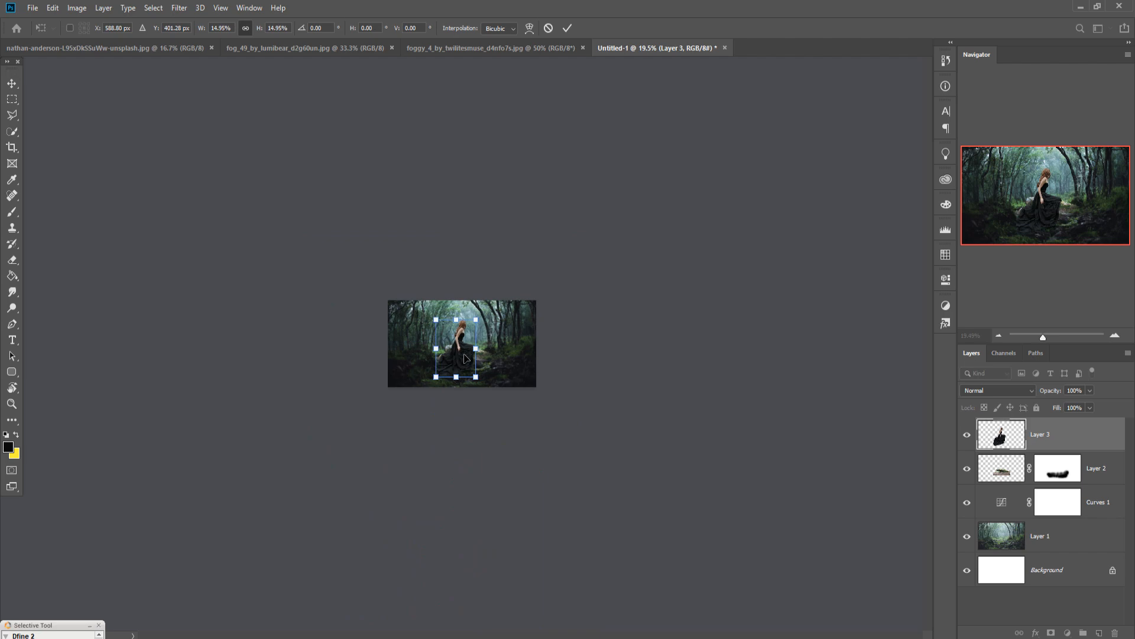
key(ctrl+plus)
key(ctrl+plus)
key(ctrl+plus)
key(ctrl+plus)
key(ctrl+plus)
key(ctrl+plus)
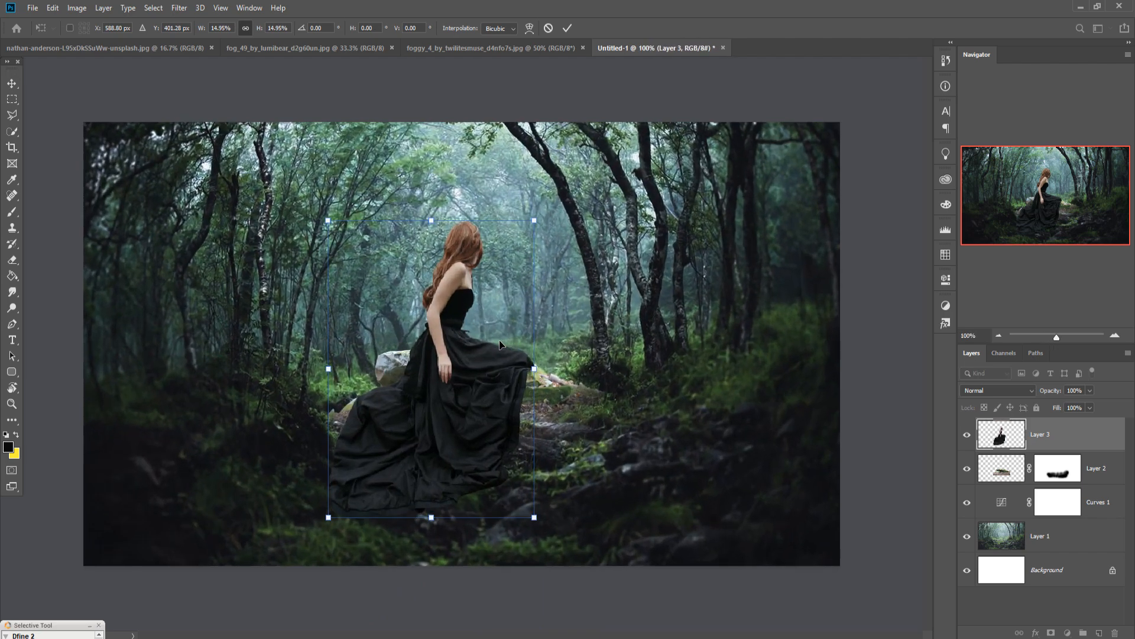
Reduce the woman's scale to 12.47%, seat her on the boulders and apply the transform
drag(438, 228, 432, 242)
drag(449, 353, 455, 349)
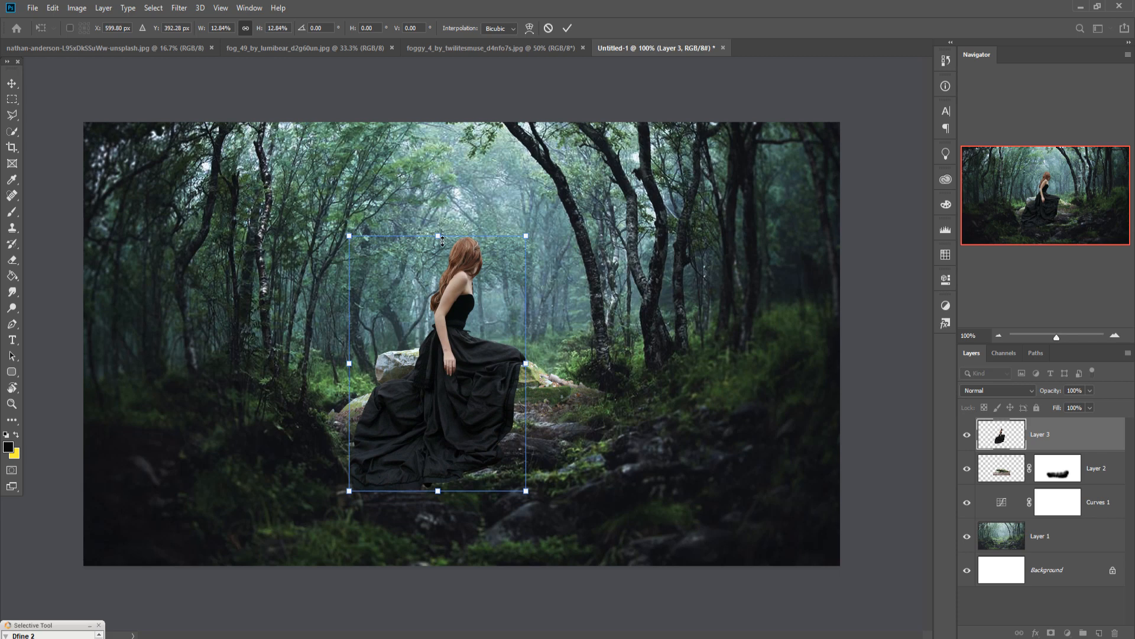
drag(442, 243, 442, 249)
mouse_move(473, 376)
mouse_down()
mouse_move(469, 368)
mouse_move(479, 387)
mouse_up()
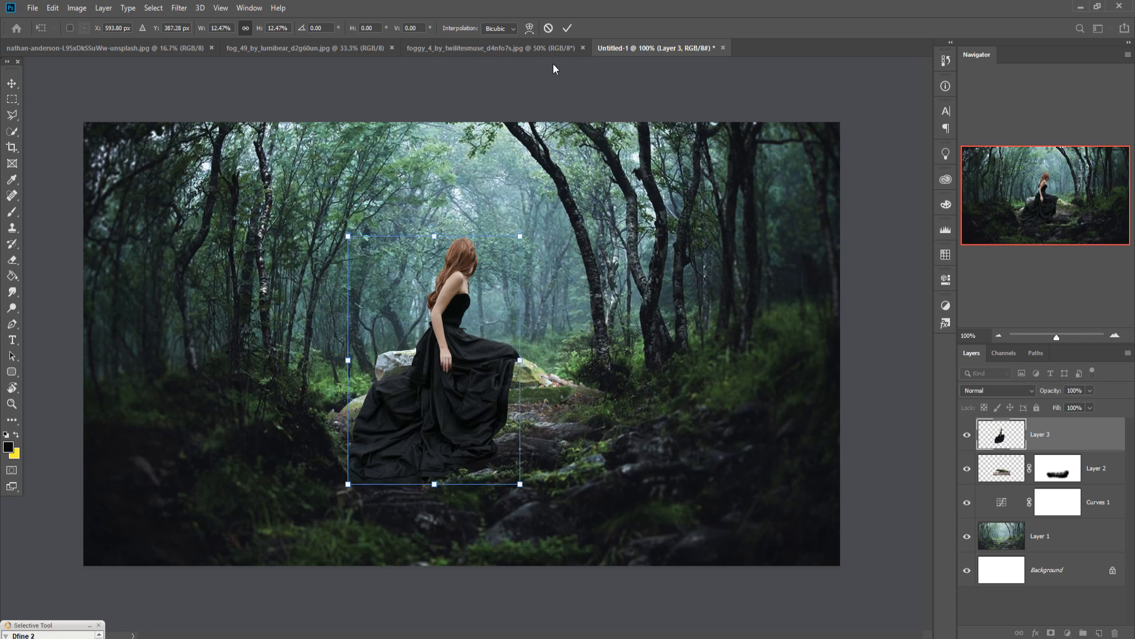
click(567, 28)
Add a new layer above Layer 1 and darken the forest with a soft black 500 px brush at 16% opacity
click(1057, 540)
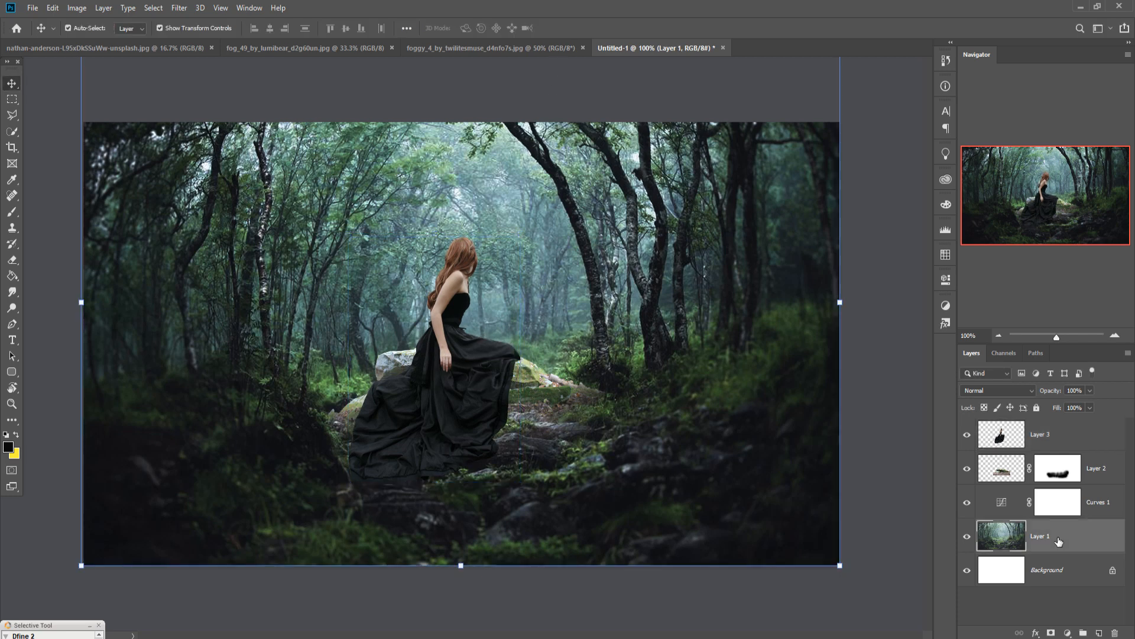
click(1099, 632)
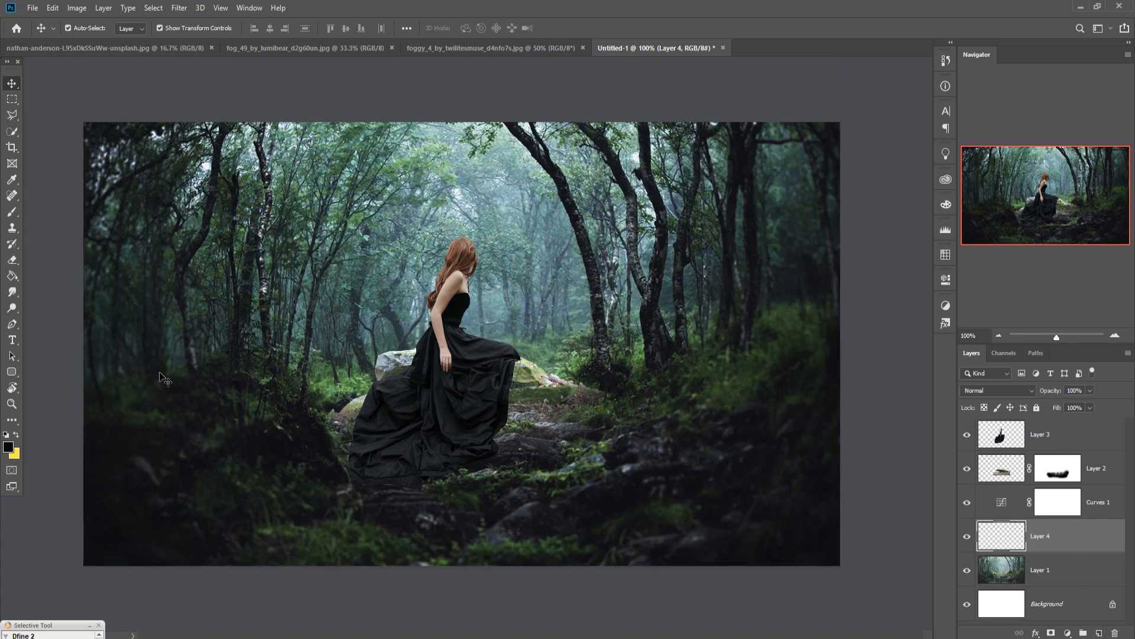
click(12, 212)
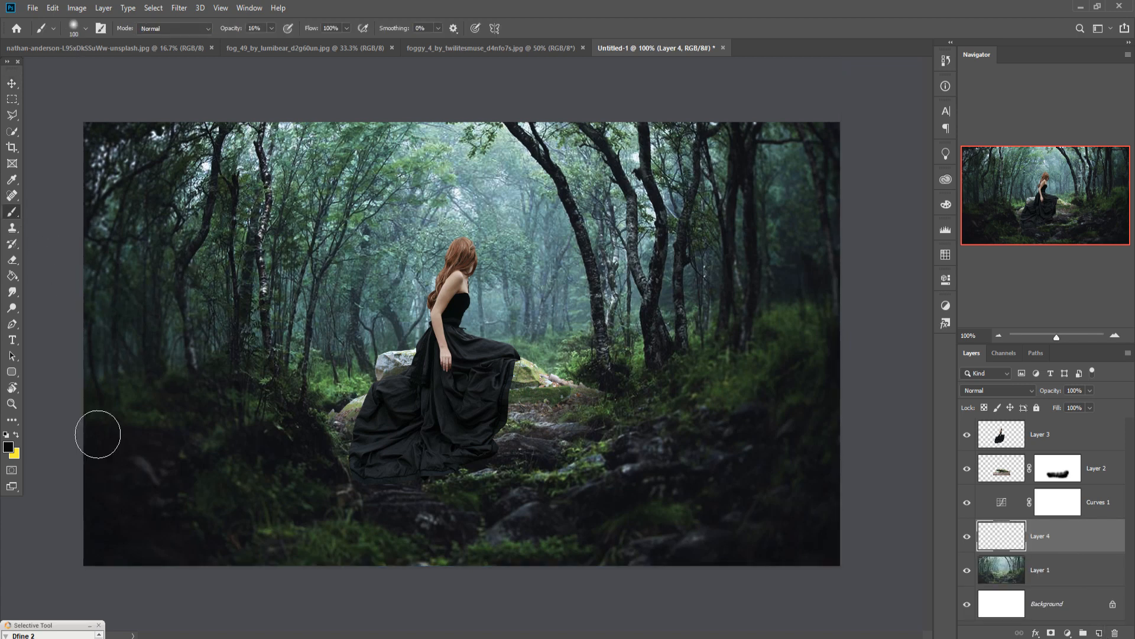
key(bracketright)
key(bracketright)
key(bracketright)
key(bracketright)
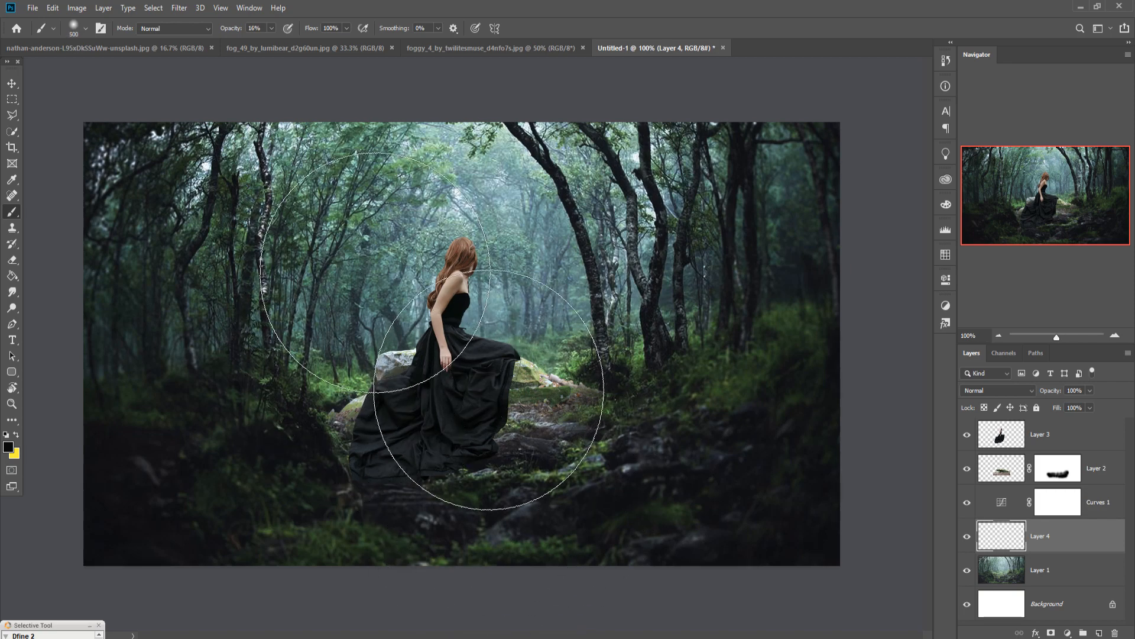
mouse_move(503, 357)
mouse_down()
mouse_move(621, 329)
mouse_move(583, 304)
mouse_move(773, 266)
mouse_move(653, 296)
mouse_move(231, 260)
mouse_move(570, 355)
mouse_move(735, 365)
mouse_move(221, 409)
mouse_move(596, 455)
mouse_move(975, 470)
mouse_move(380, 456)
mouse_move(328, 506)
mouse_move(463, 507)
mouse_move(444, 533)
mouse_move(761, 519)
mouse_move(875, 464)
mouse_move(798, 347)
mouse_move(825, 321)
mouse_move(824, 304)
mouse_move(679, 292)
mouse_move(583, 259)
mouse_move(304, 241)
mouse_move(790, 254)
mouse_move(935, 274)
mouse_up()
mouse_move(819, 153)
mouse_down()
mouse_move(768, 187)
mouse_move(801, 234)
mouse_move(820, 301)
mouse_up()
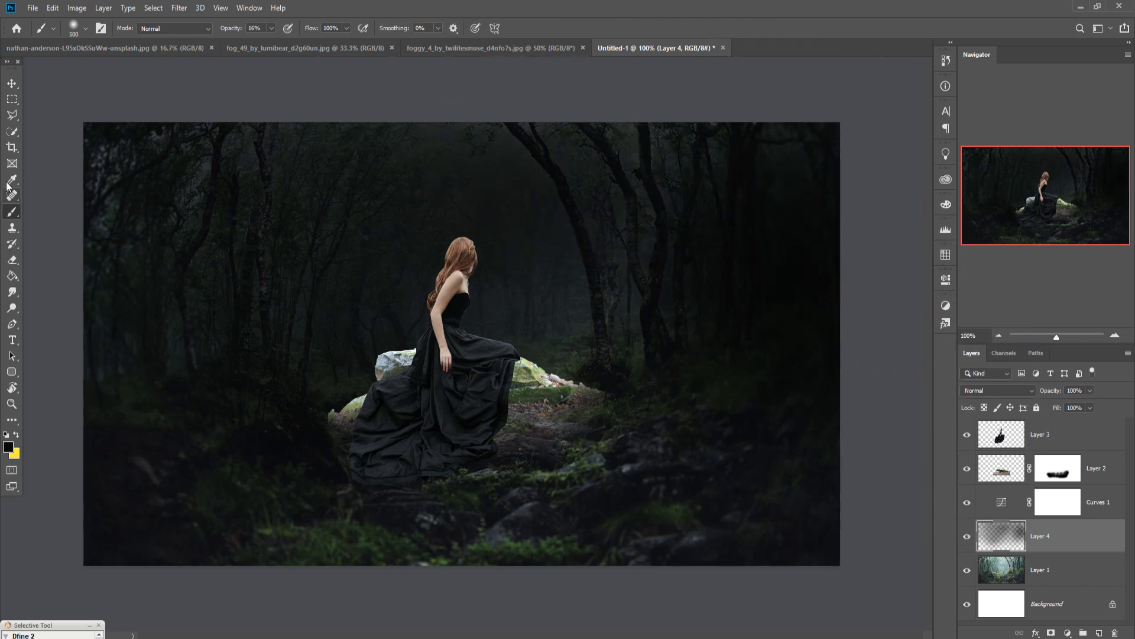
Mask out the bright left edge of the boulders on the Layer 2 mask with a 150 px black brush
click(1070, 474)
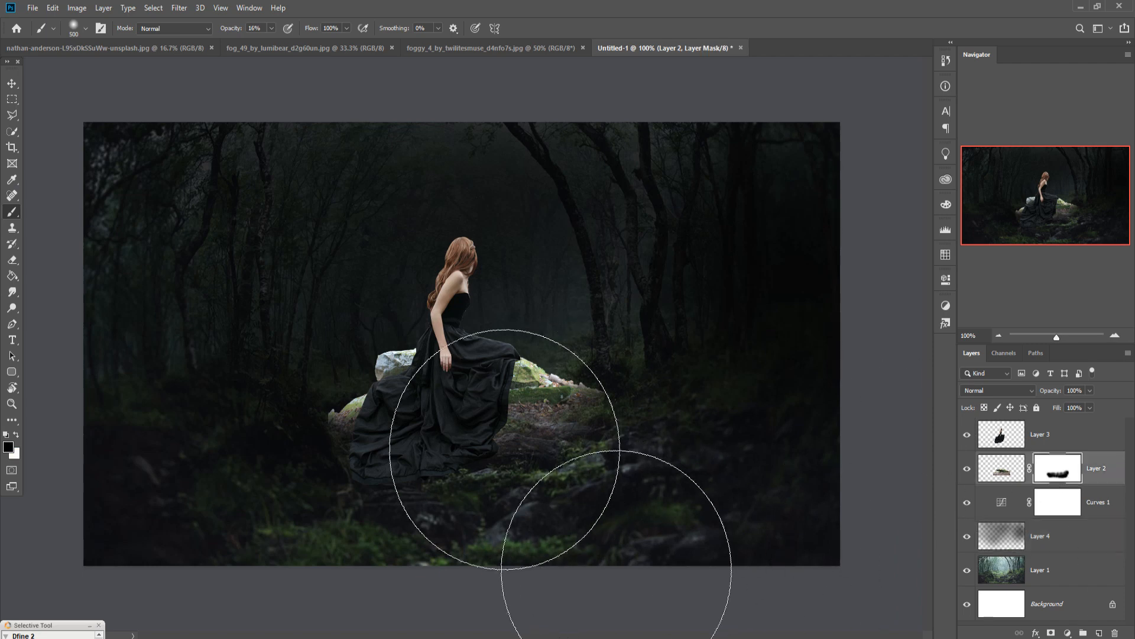
key(bracketleft)
key(bracketleft)
key(bracketleft)
key(bracketleft)
key(bracketleft)
key(bracketleft)
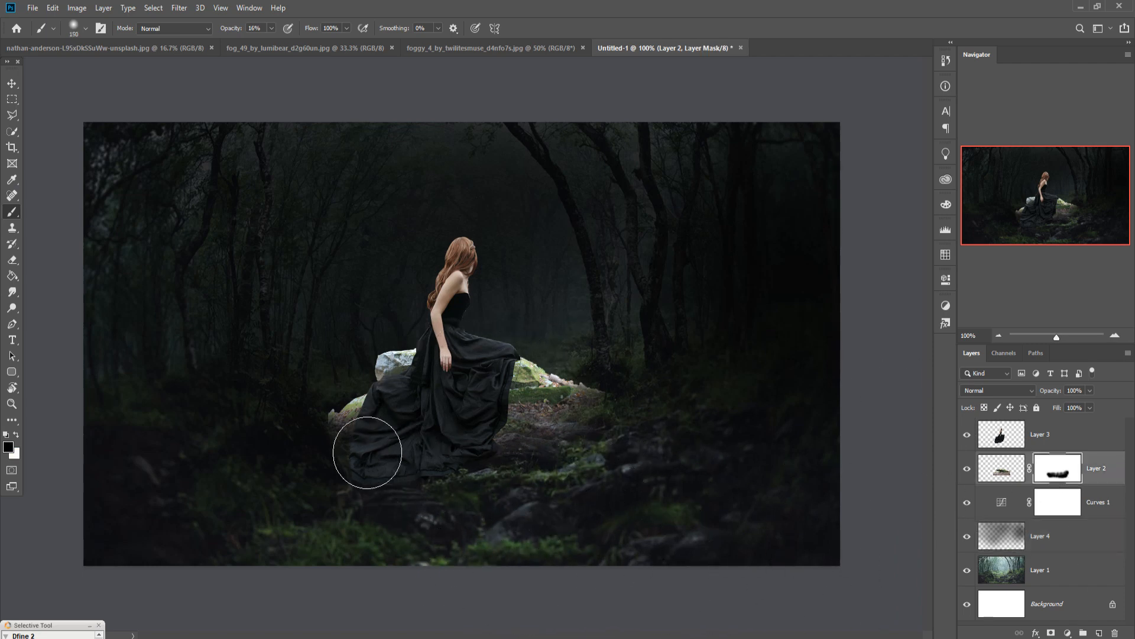
mouse_move(360, 451)
mouse_down()
mouse_move(349, 471)
mouse_move(368, 450)
mouse_move(371, 415)
mouse_move(359, 463)
mouse_move(353, 431)
mouse_up()
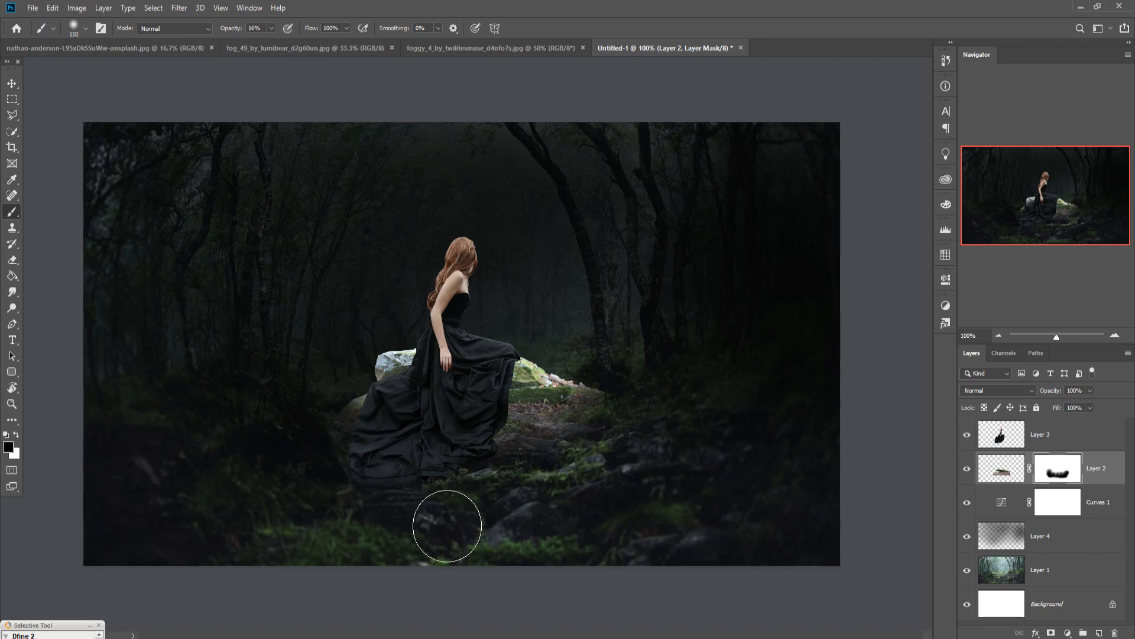
Softly mask the bright stones right of the dress and the boulder behind the woman, then activate the Move tool
mouse_move(634, 449)
mouse_down()
mouse_move(611, 439)
mouse_move(573, 476)
mouse_move(616, 431)
mouse_move(557, 459)
mouse_move(580, 436)
mouse_move(585, 444)
mouse_move(598, 424)
mouse_move(585, 415)
mouse_move(577, 431)
mouse_move(618, 434)
mouse_move(628, 446)
mouse_move(598, 426)
mouse_move(633, 469)
mouse_up()
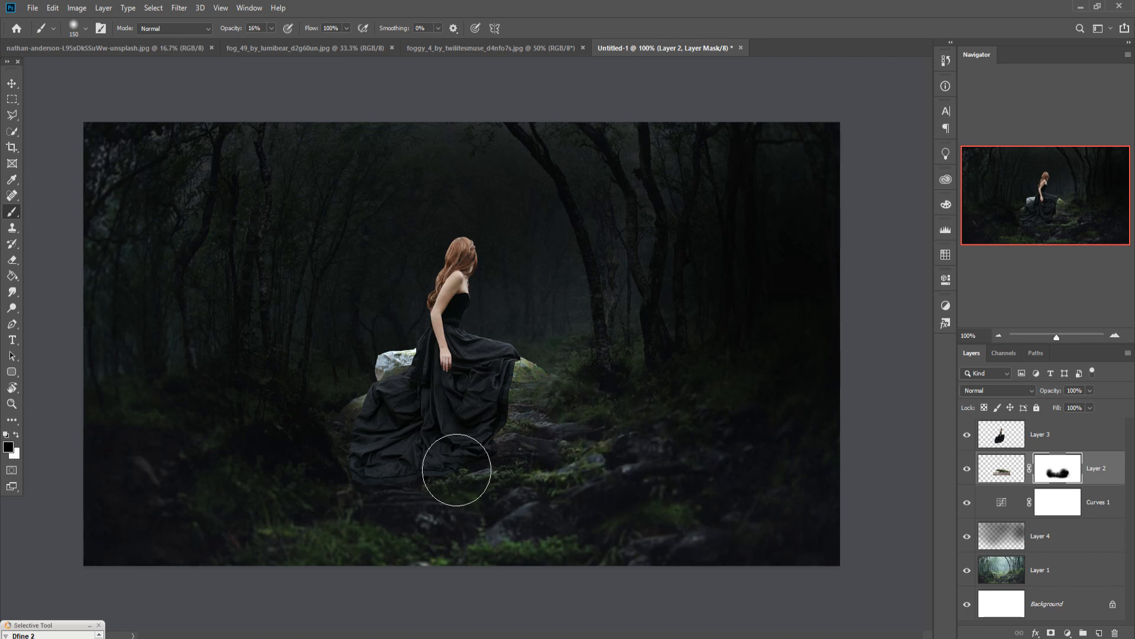
mouse_move(430, 398)
mouse_down()
mouse_move(395, 404)
mouse_move(416, 367)
mouse_move(436, 369)
mouse_move(440, 394)
mouse_move(450, 383)
mouse_move(456, 394)
mouse_move(398, 406)
mouse_move(334, 484)
mouse_move(572, 538)
mouse_move(733, 470)
mouse_move(694, 444)
mouse_move(572, 410)
mouse_move(563, 389)
mouse_move(597, 409)
mouse_up()
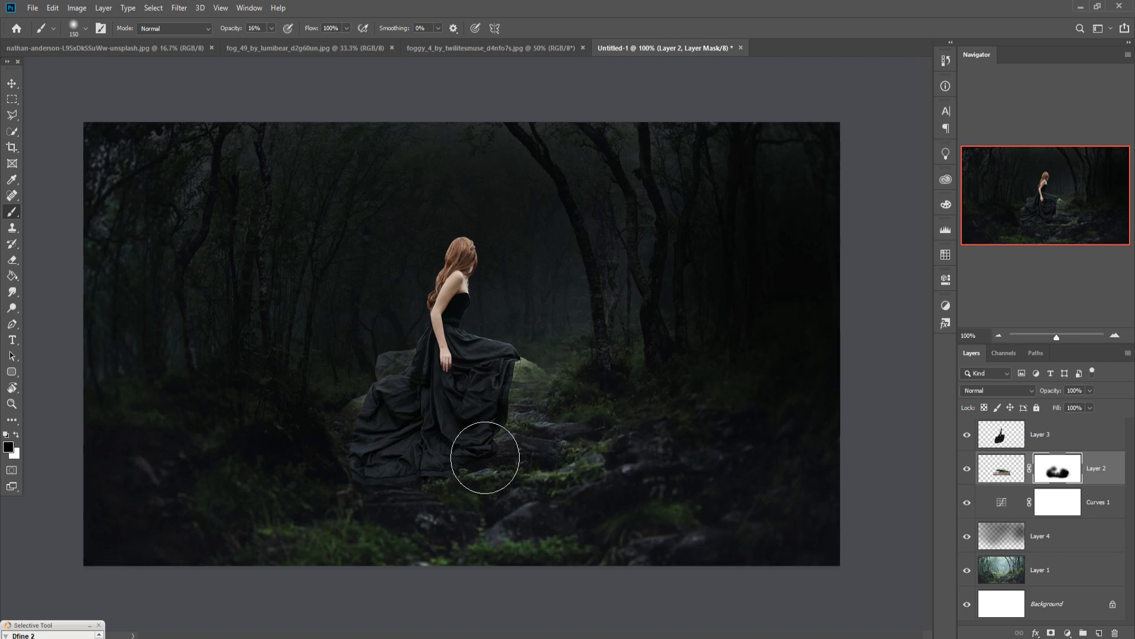
click(12, 83)
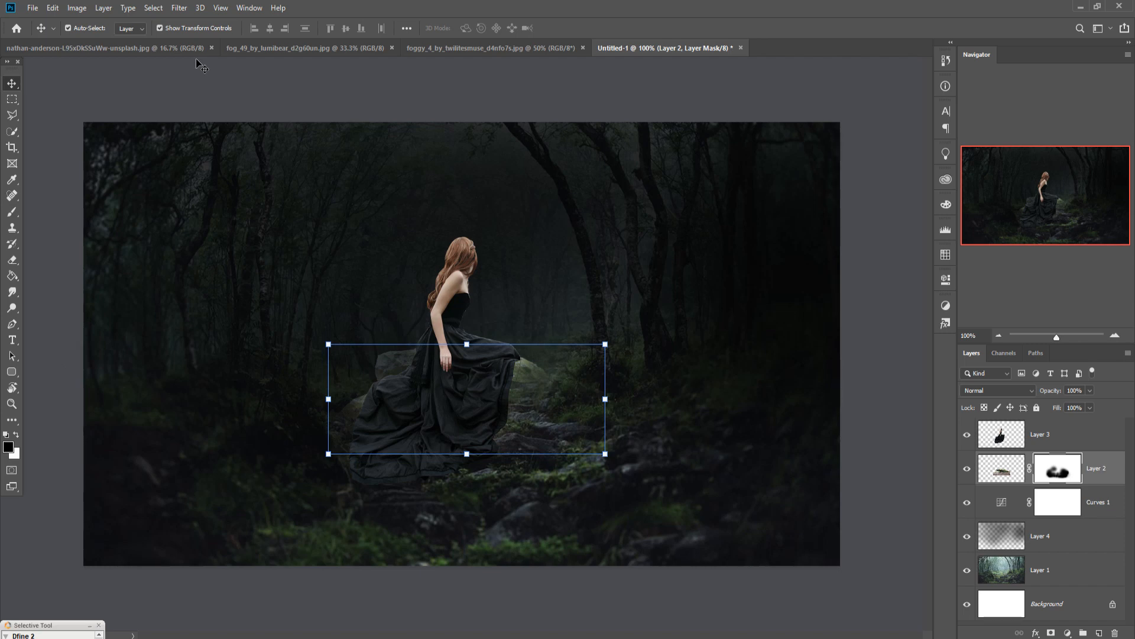
Choose a chain-link brush tip for the Brush tool and reduce its size to 10 px
click(12, 211)
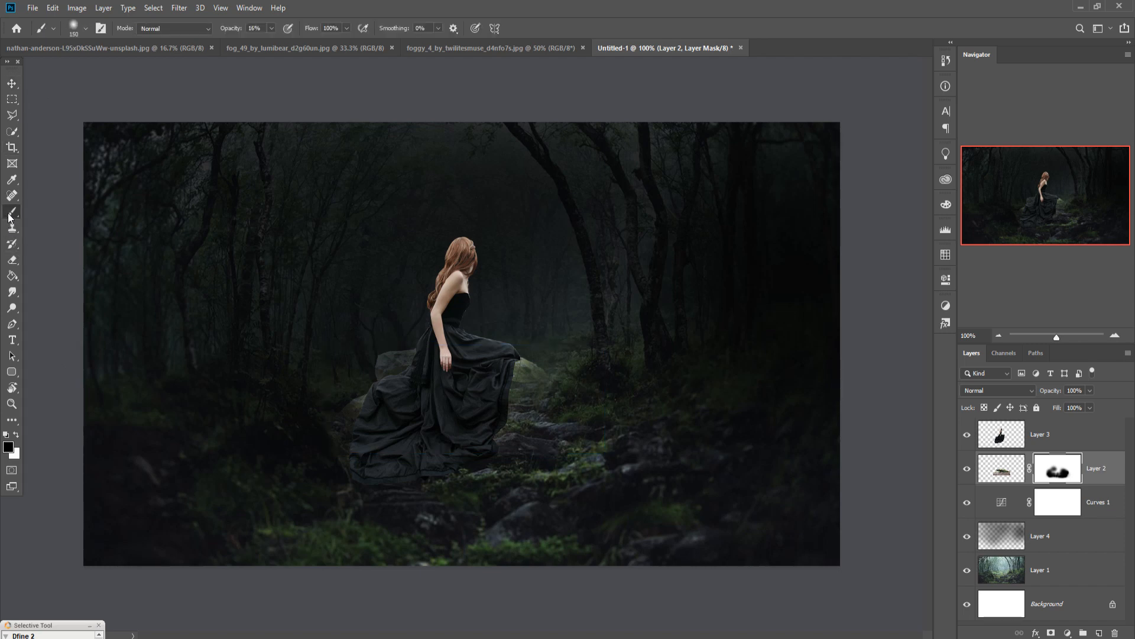
click(75, 32)
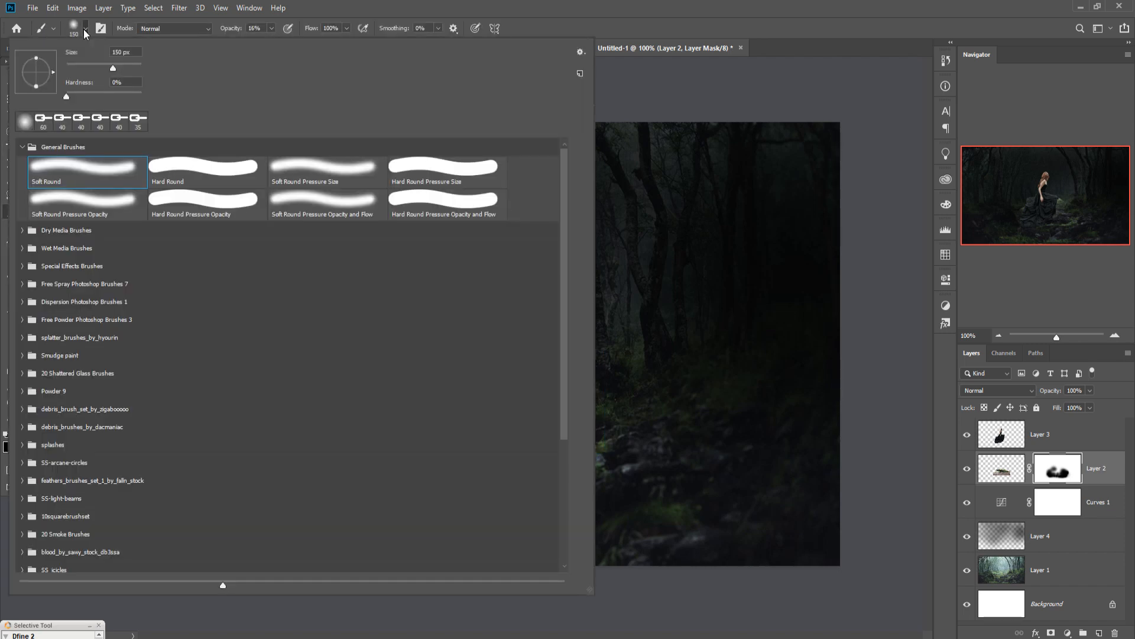
click(82, 122)
click(714, 89)
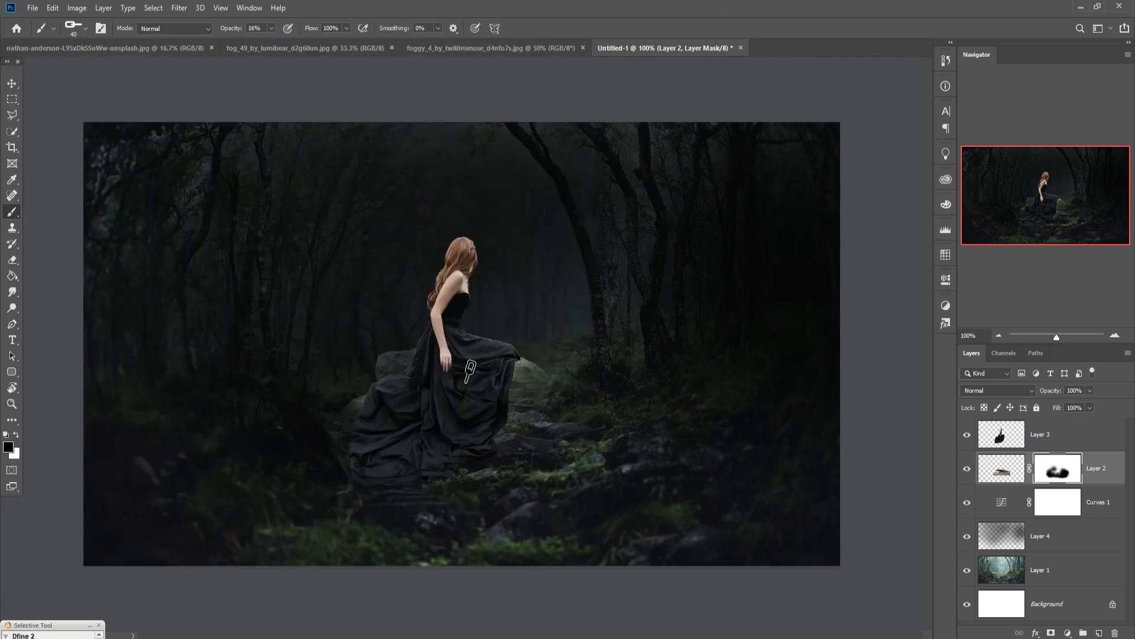
key(bracketleft)
key(bracketleft)
key(bracketleft)
key(bracketleft)
key(bracketleft)
right_click(457, 346)
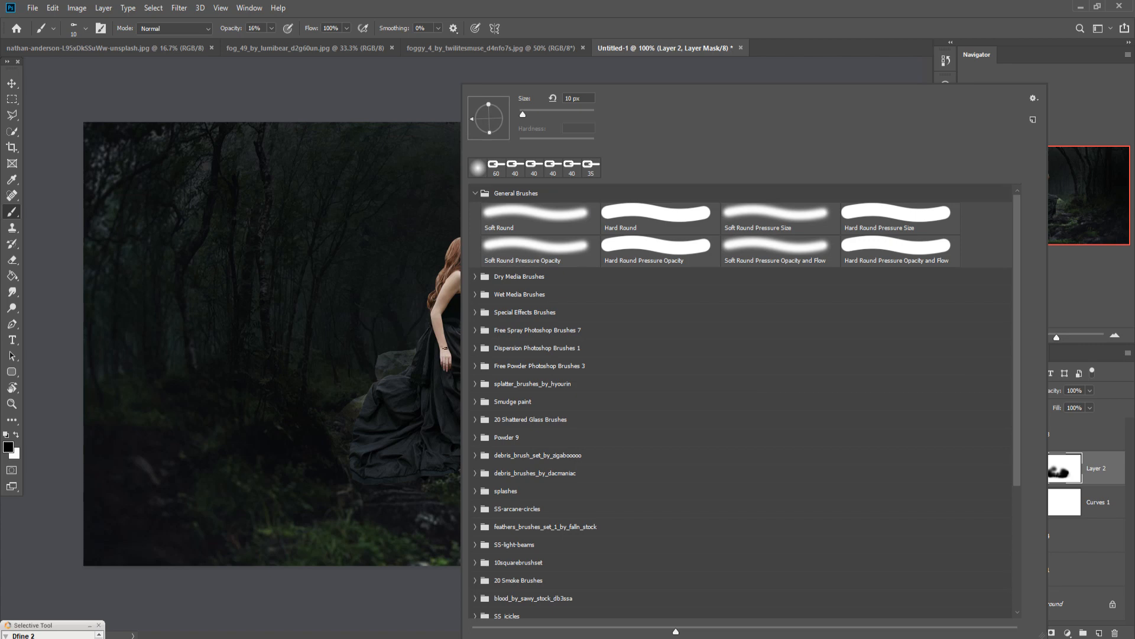
key(Escape)
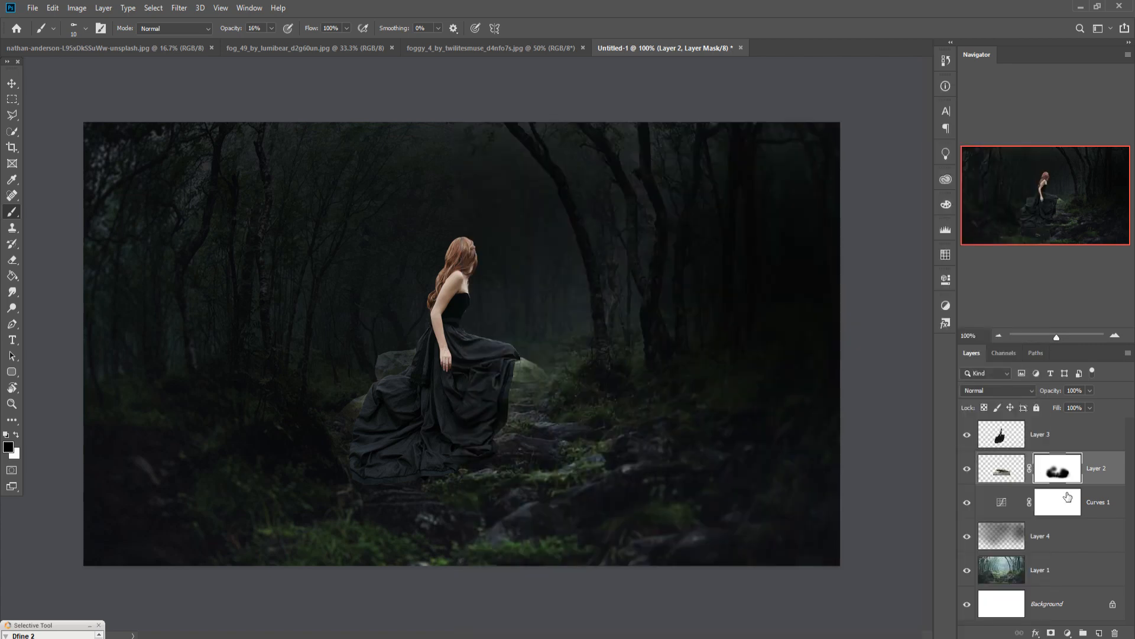
Add a new layer above Layer 2 and set the foreground colour to near-white #fffdff
click(1099, 632)
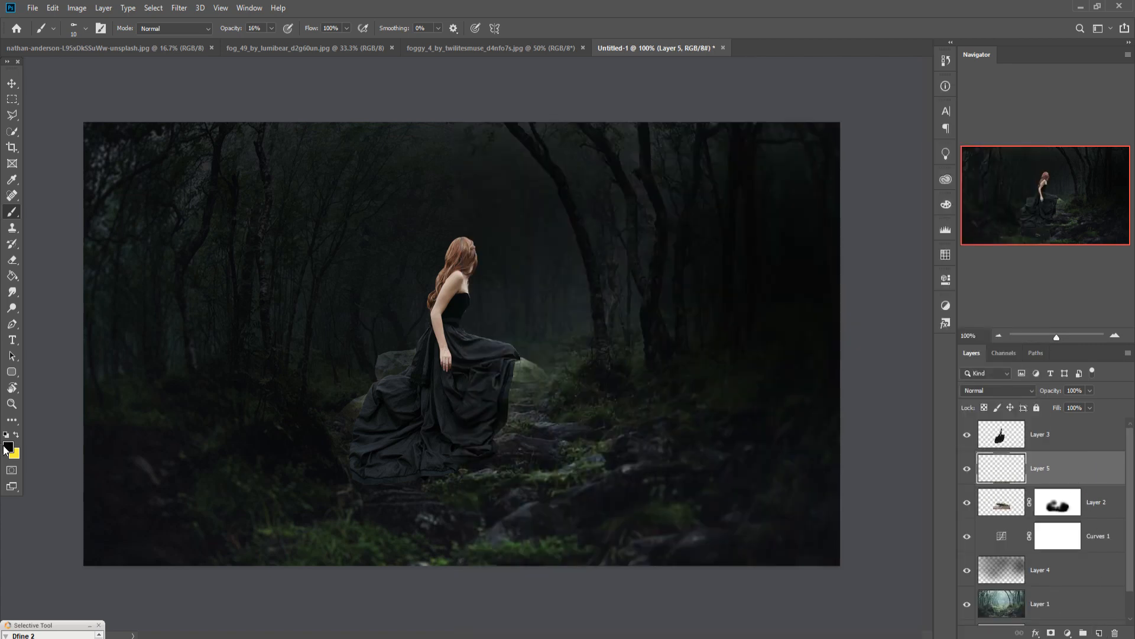
click(16, 437)
click(9, 447)
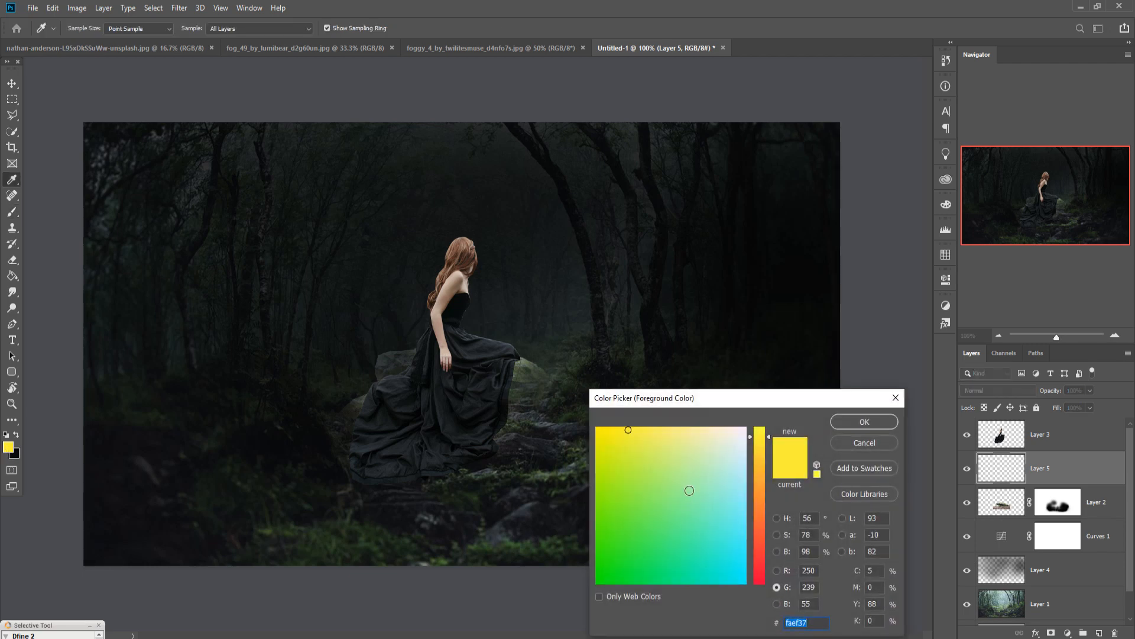
click(751, 433)
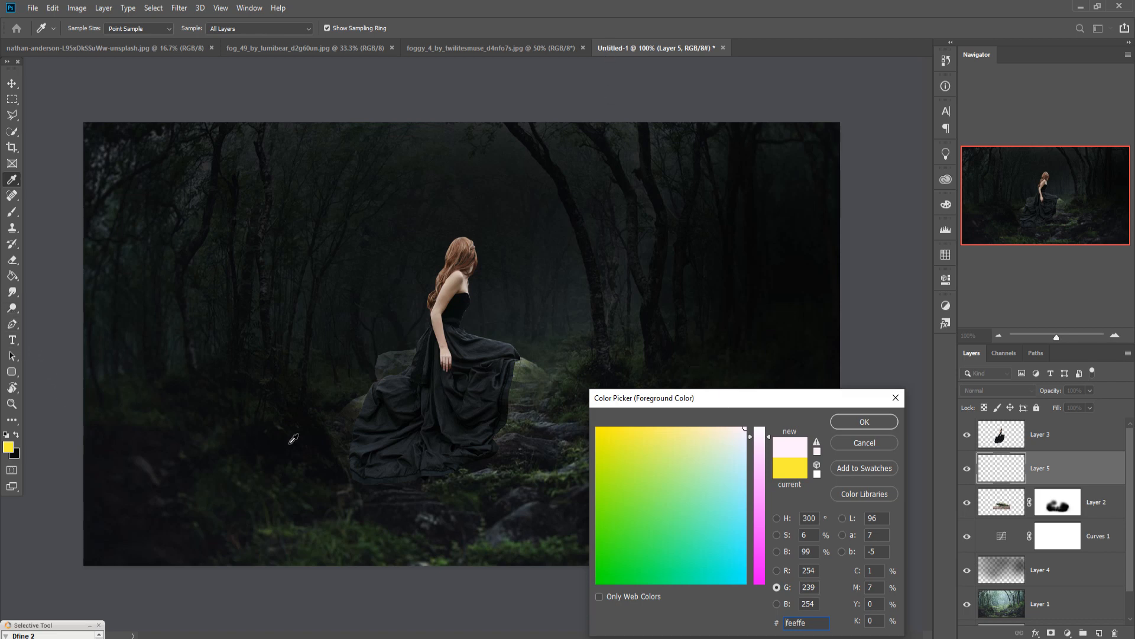
click(452, 362)
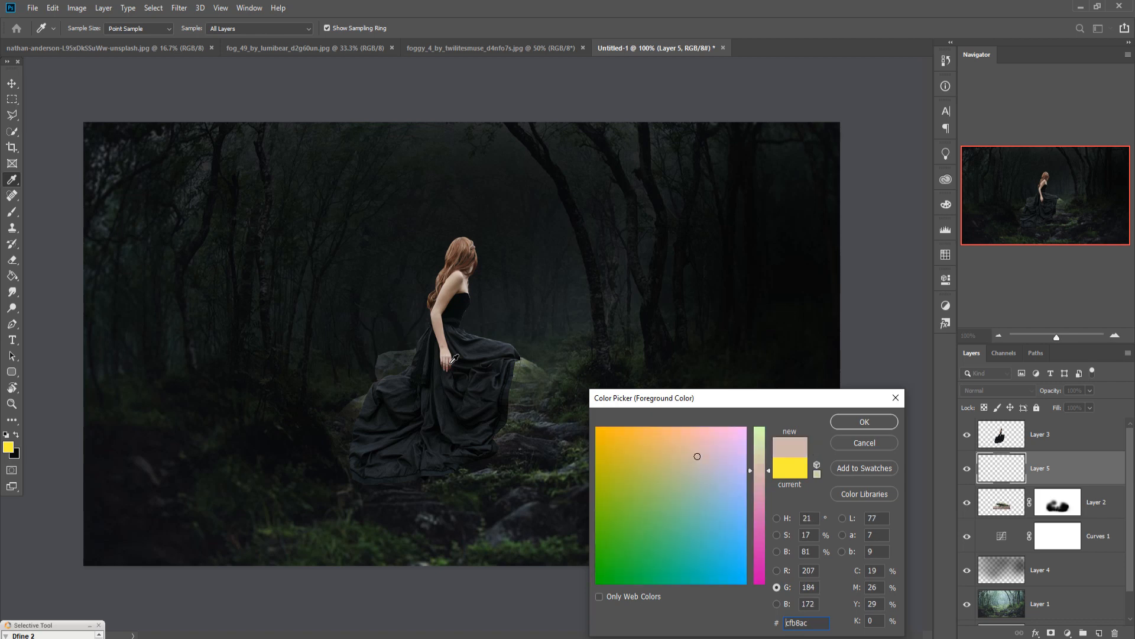
click(468, 297)
mouse_move(740, 475)
mouse_down()
mouse_move(722, 562)
mouse_move(631, 557)
mouse_move(618, 467)
mouse_move(626, 431)
mouse_move(737, 420)
mouse_move(762, 403)
mouse_move(768, 421)
mouse_up()
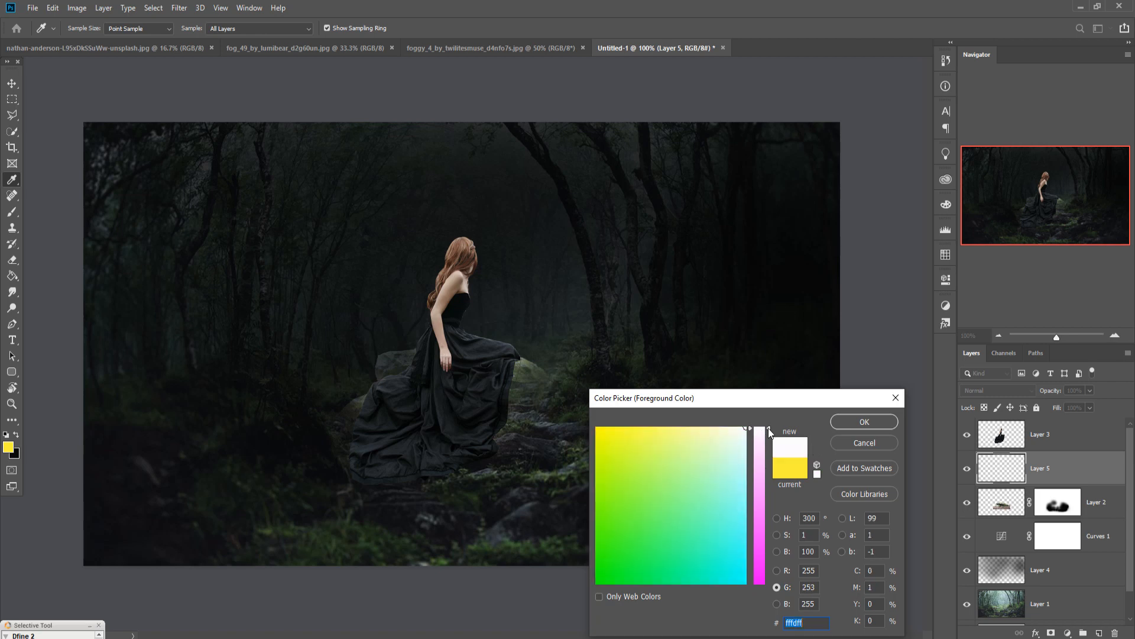
click(869, 421)
Set the brush opacity to 100% and place Layer 5 above Layer 3
key(b)
key(0)
key(ctrl+bracketright)
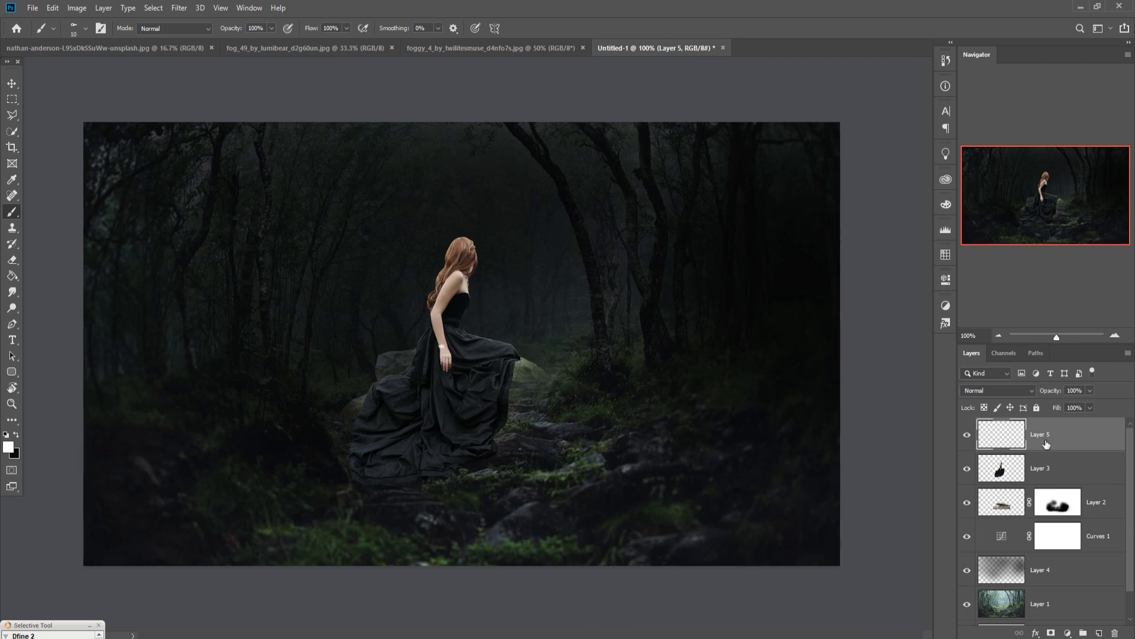
key(ctrl+bracketleft)
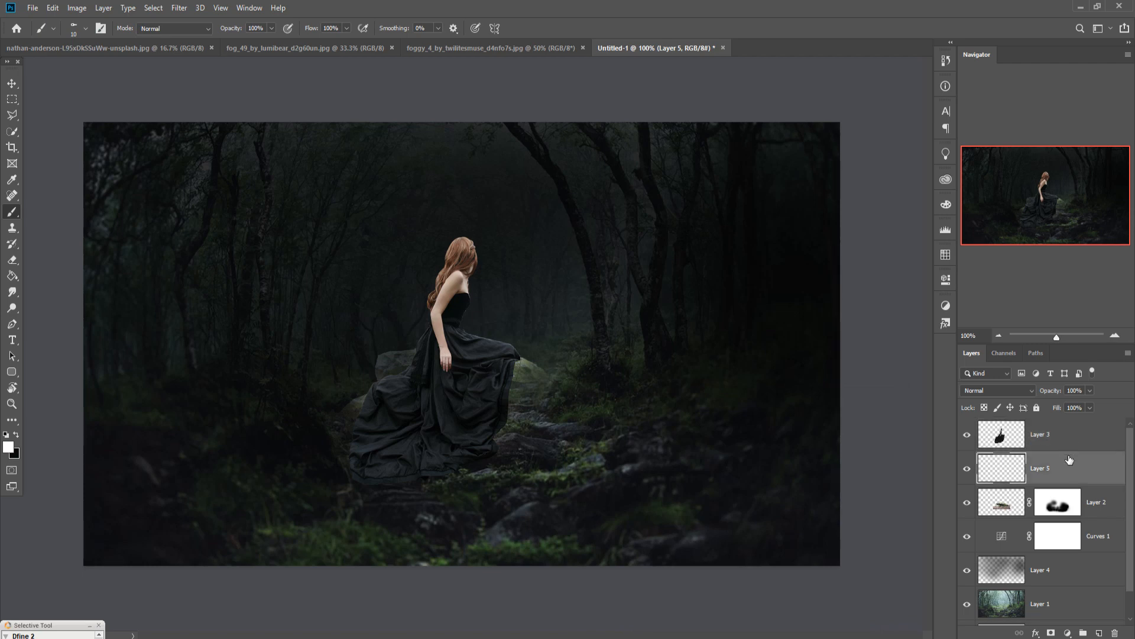
drag(1069, 467, 1066, 438)
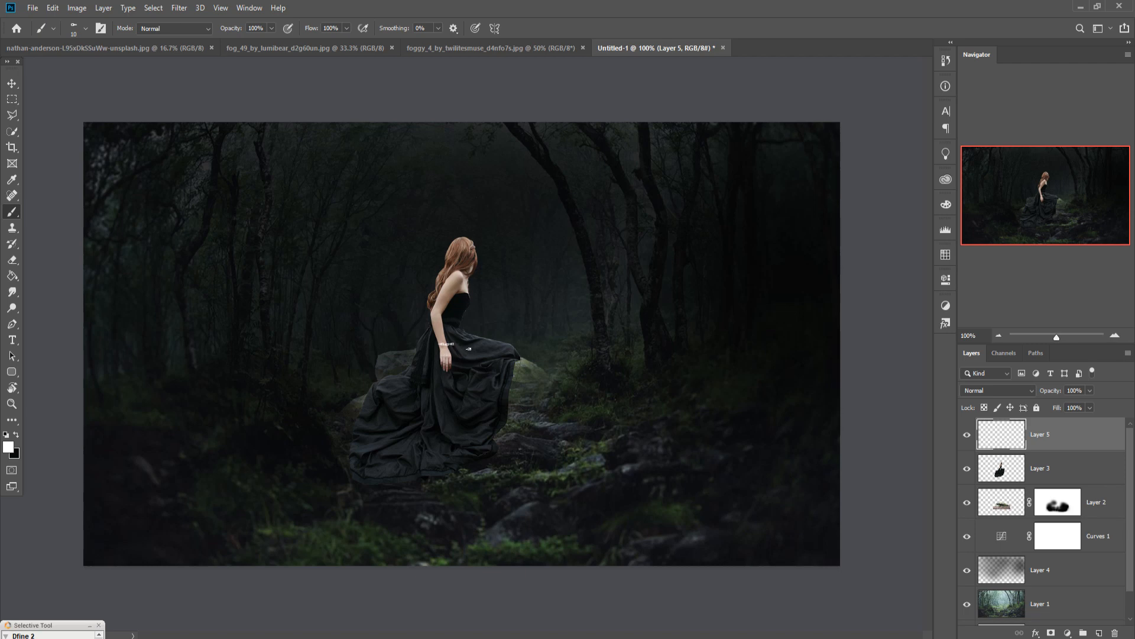
Stamp the first white chain links from the woman's wrist, rotating the tip and enlarging it to 20 px
right_click(469, 349)
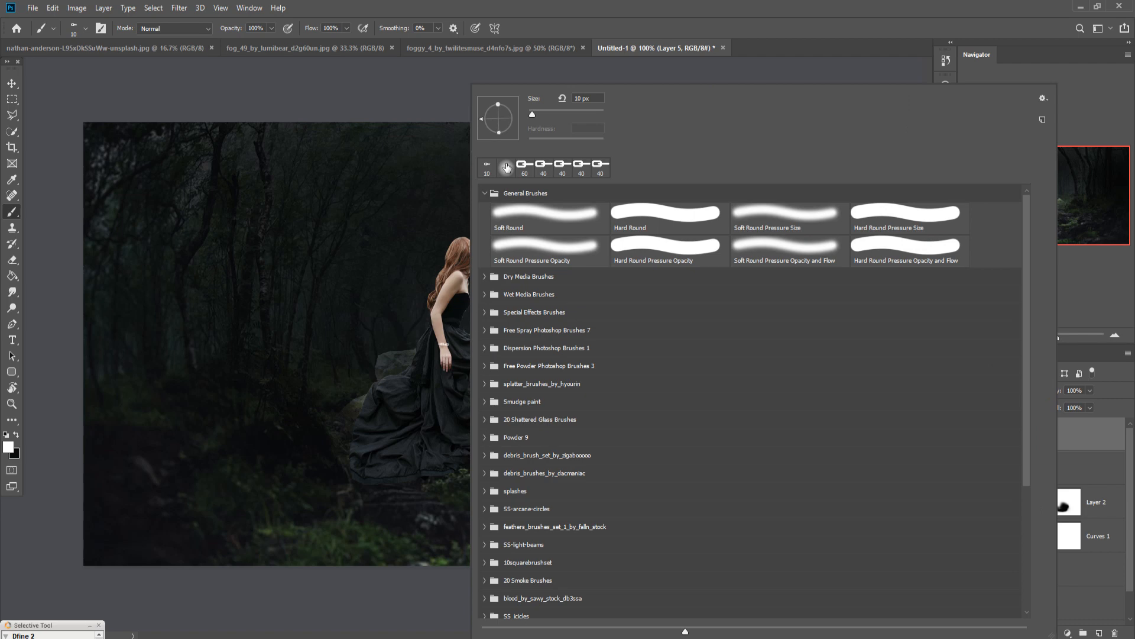
click(498, 6)
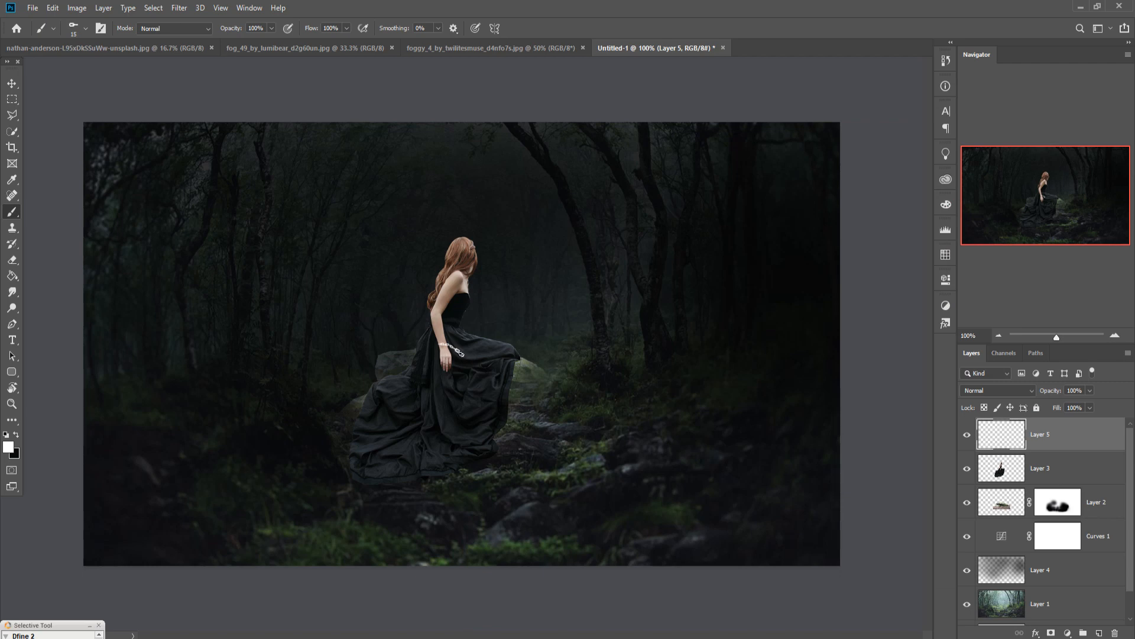
key(bracketright)
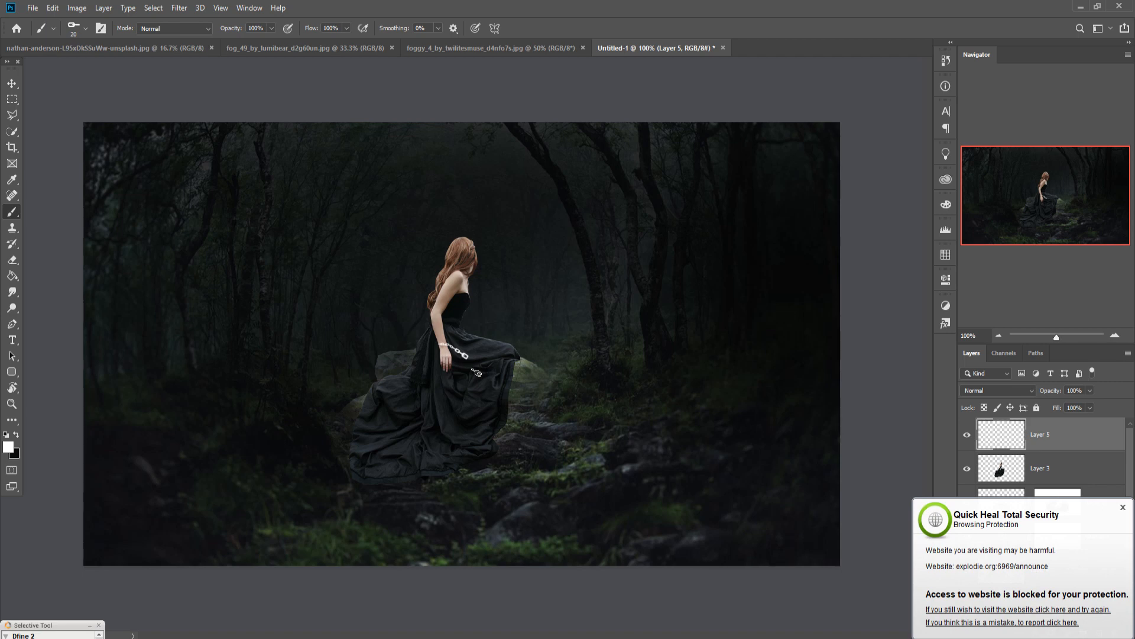
right_click(477, 373)
drag(491, 111, 495, 104)
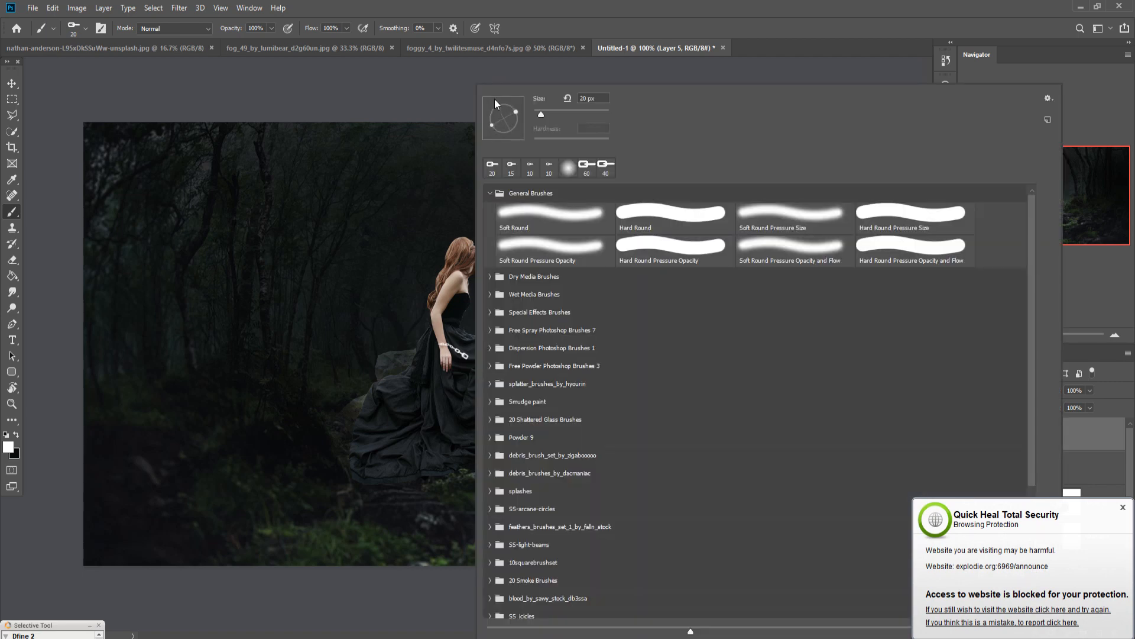
click(589, 13)
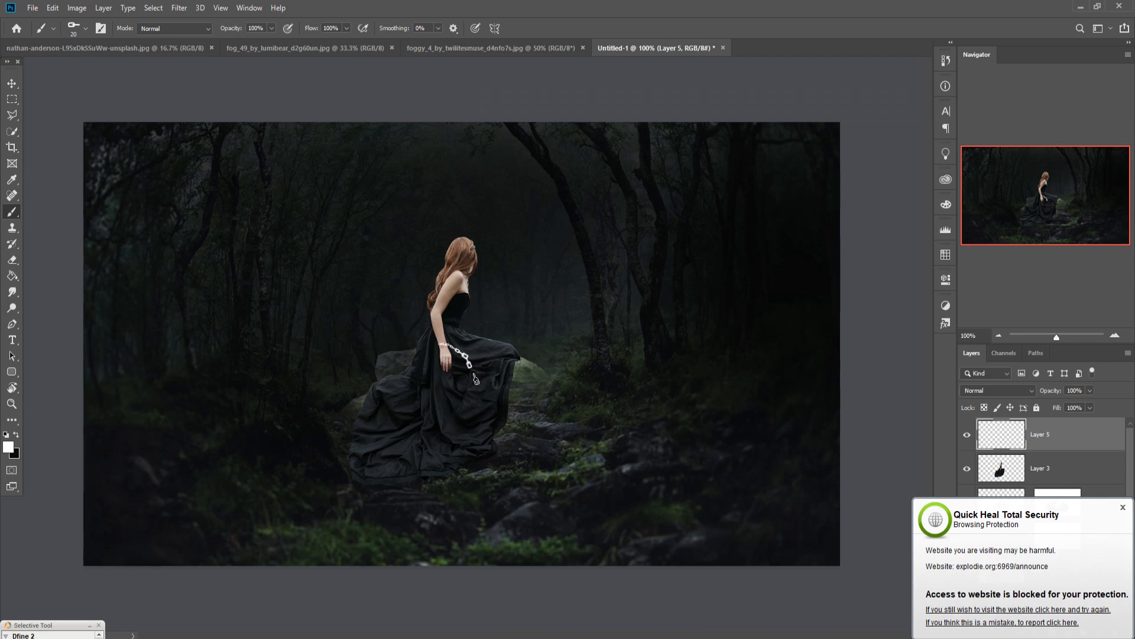
Continue the chain down the front of the dress with 25 px links, rotating the tip towards vertical
key(bracketright)
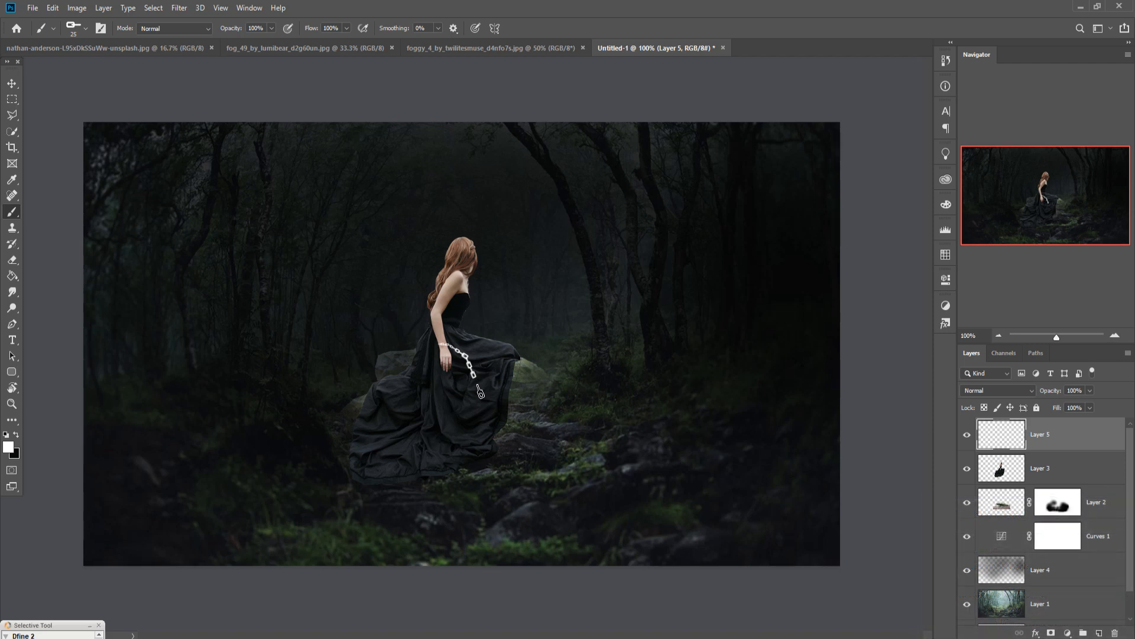
right_click(530, 407)
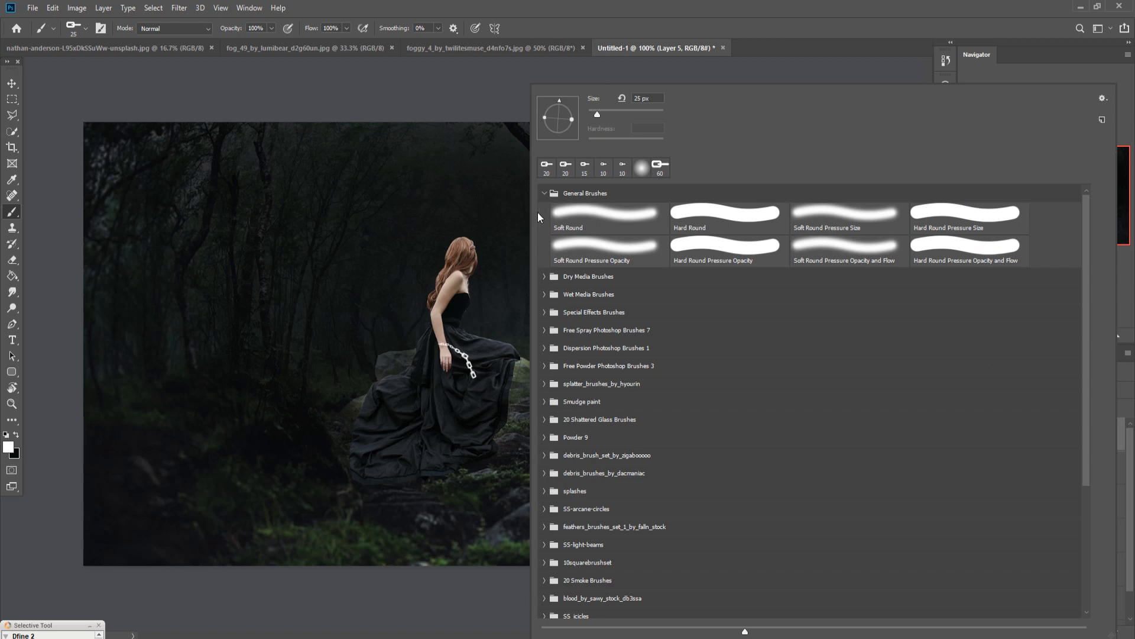
click(479, 389)
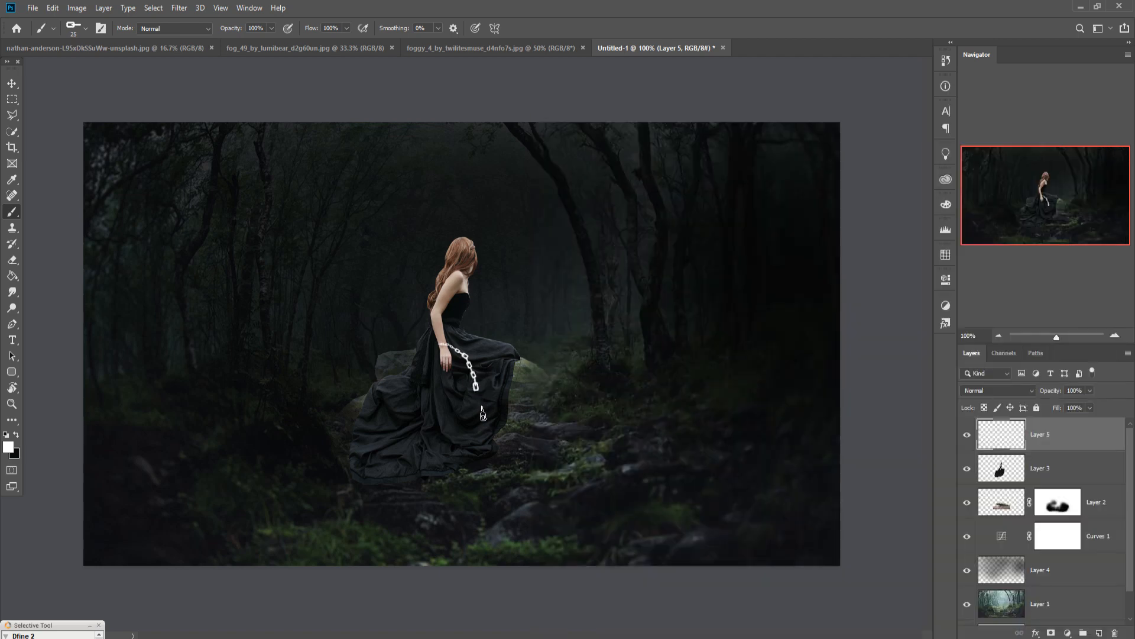
right_click(495, 434)
drag(521, 105, 529, 104)
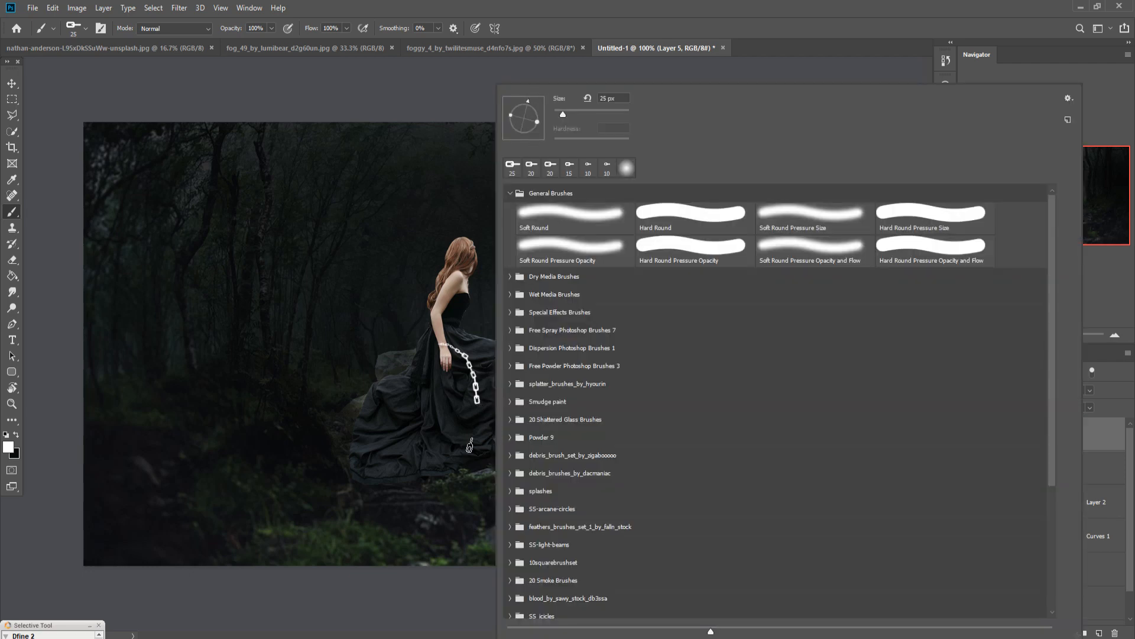
click(480, 418)
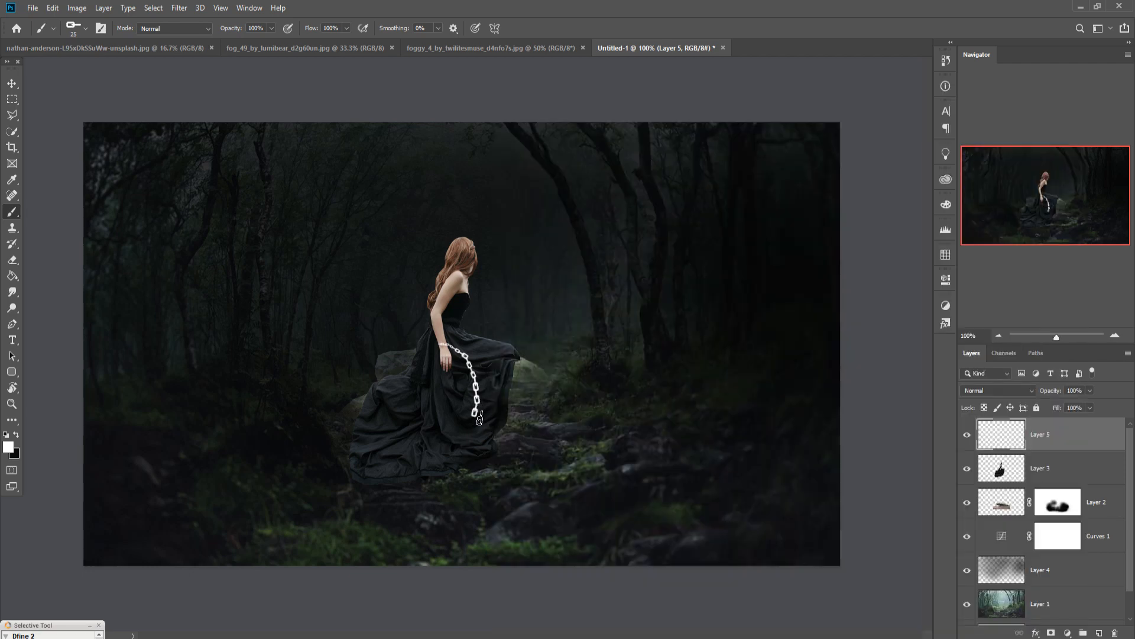
Curve the chain down to the dress hem with rotated 30 px and 35 px links
key(bracketright)
click(472, 427)
right_click(495, 447)
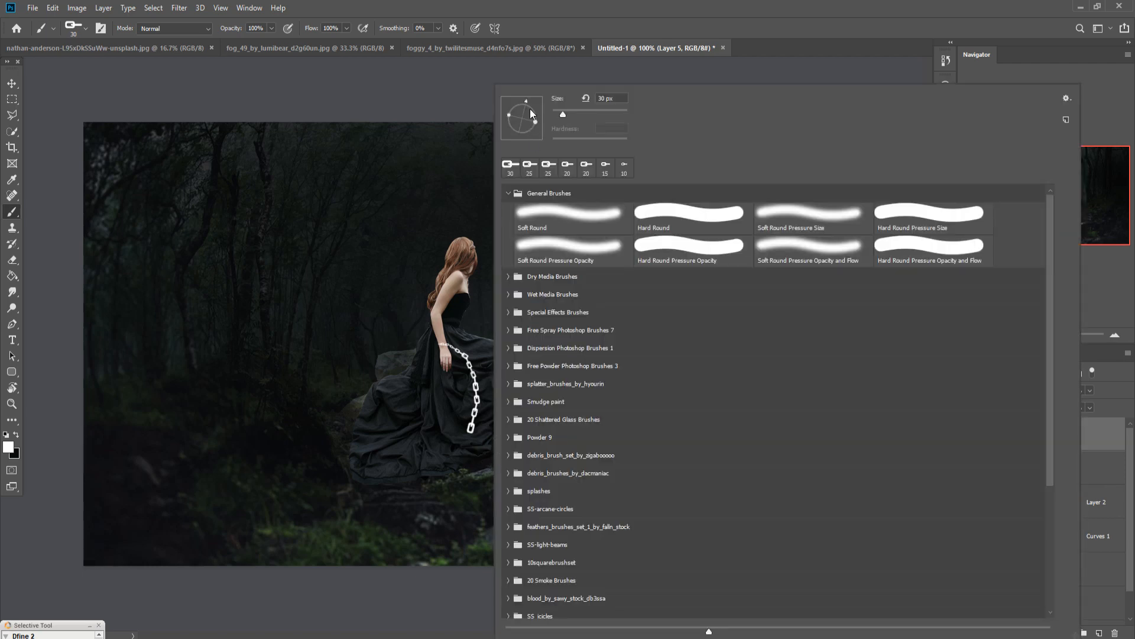
key(Return)
click(465, 440)
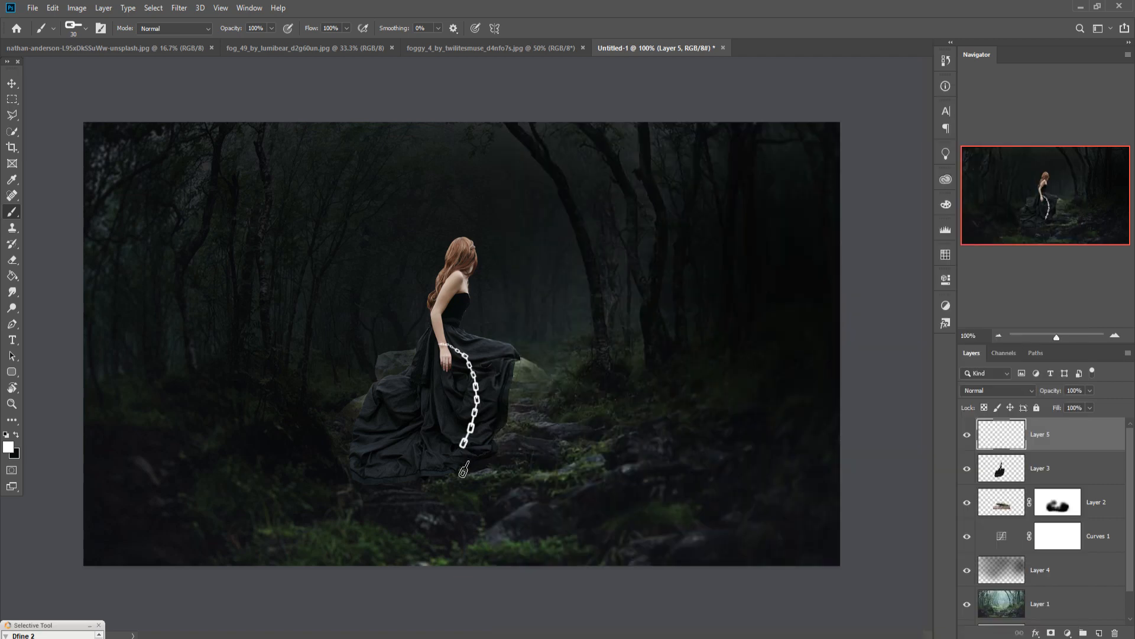
key(bracketright)
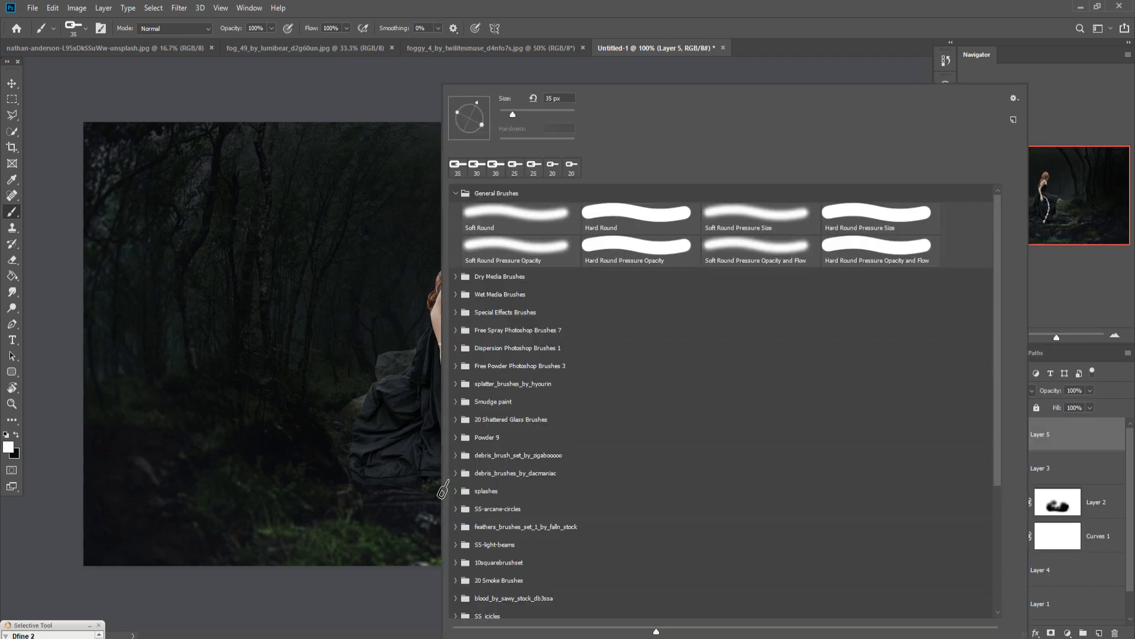
right_click(445, 492)
drag(479, 105, 494, 111)
click(548, 5)
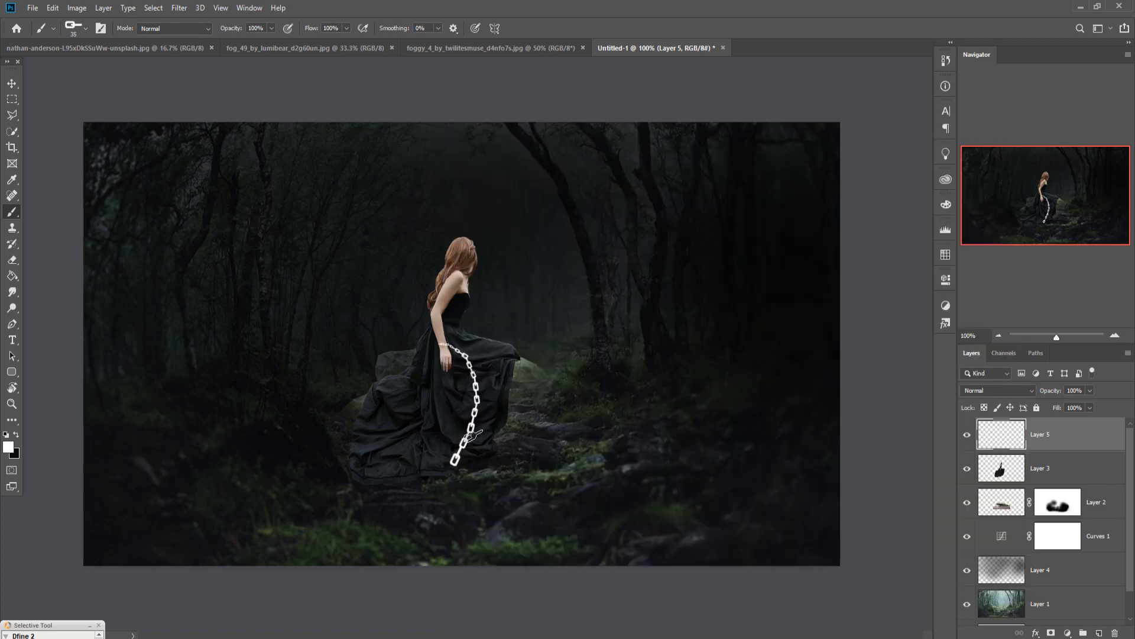
Run the chain diagonally from the hem across the ground, enlarging the links to 50 px
click(455, 473)
key(bracketright)
click(422, 495)
click(408, 501)
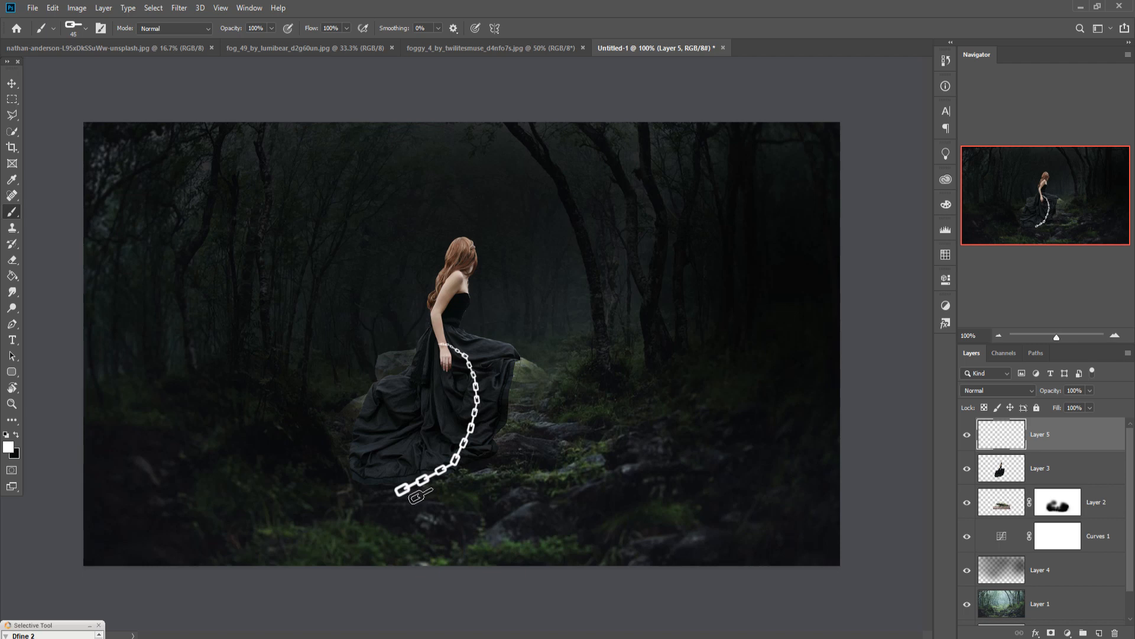
key(bracketright)
key(bracketright)
click(384, 516)
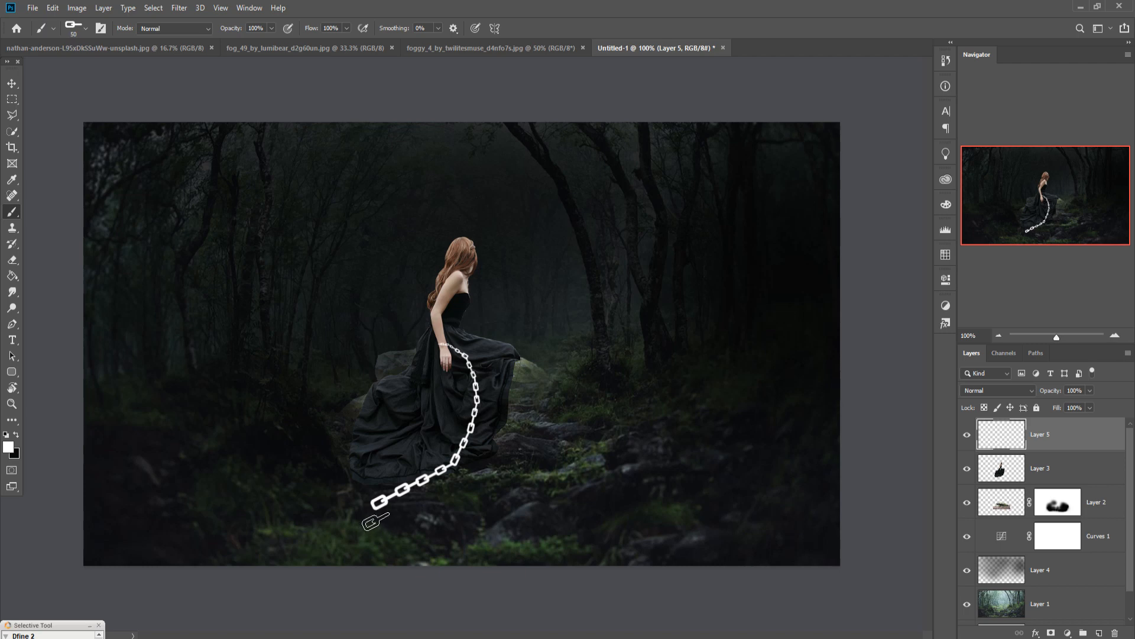
Extend the chain past the canvas's lower edge with progressively larger links
click(363, 524)
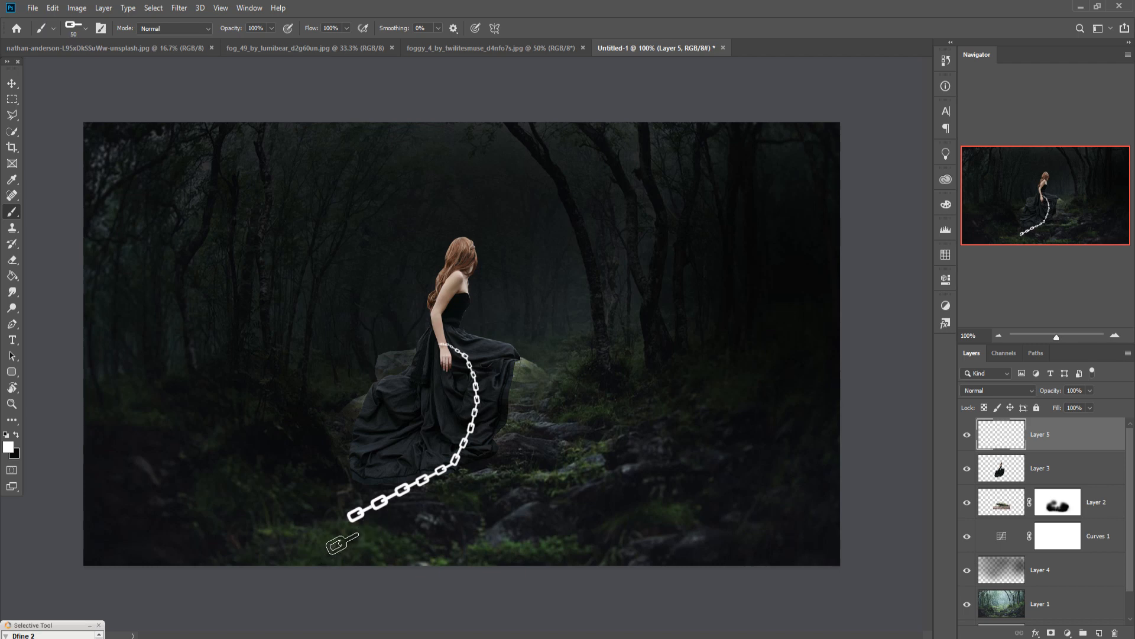
click(335, 524)
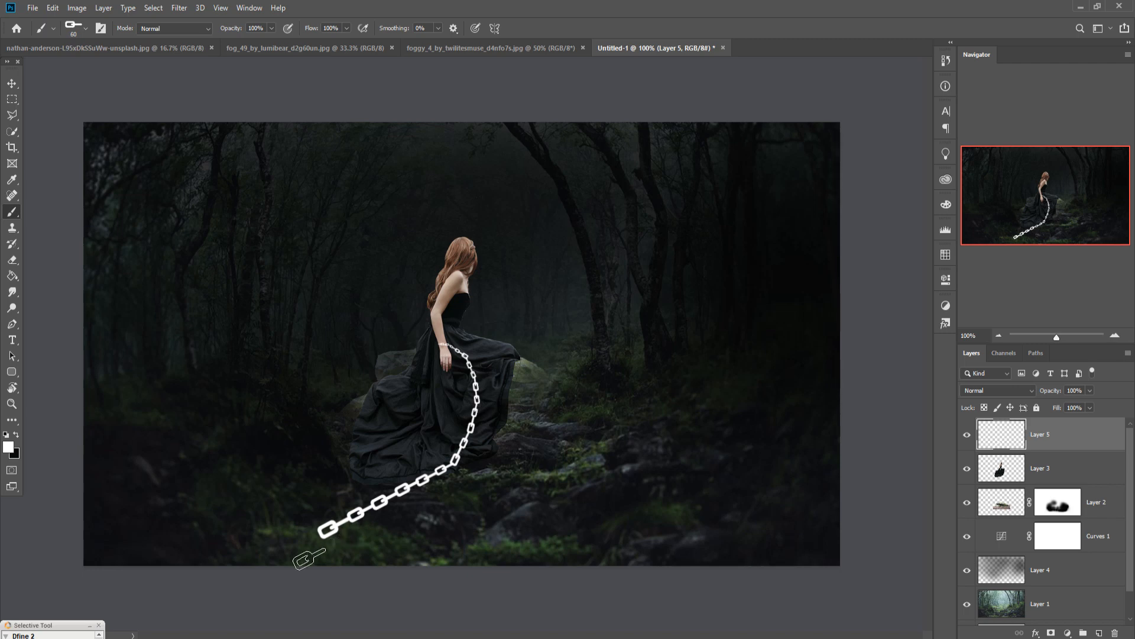
key(bracketright)
click(303, 543)
key(bracketright)
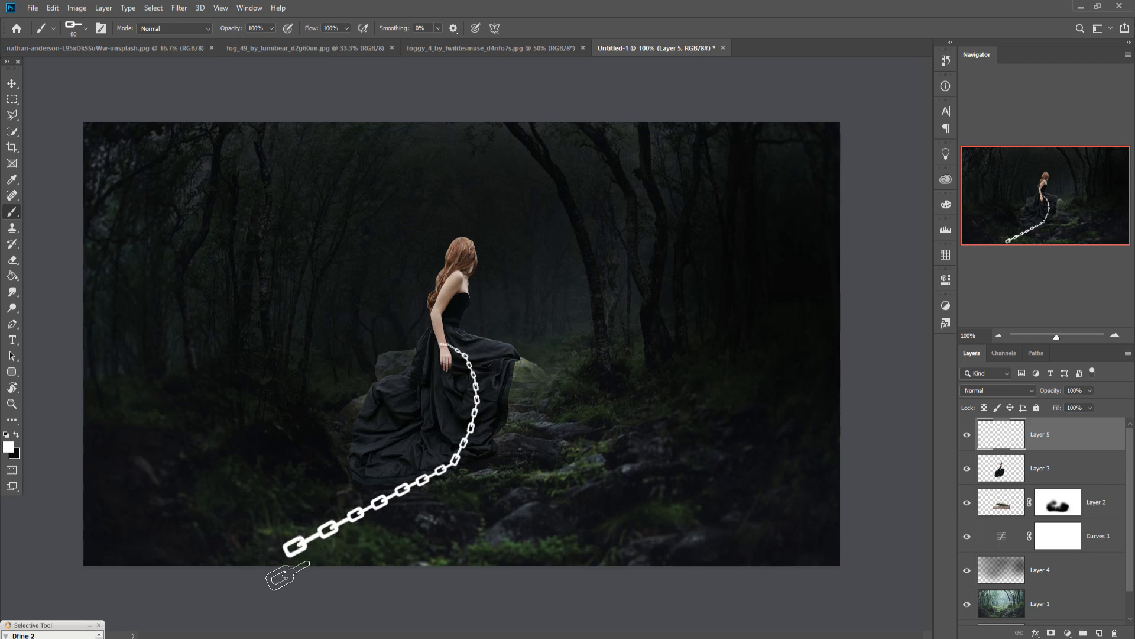
click(263, 559)
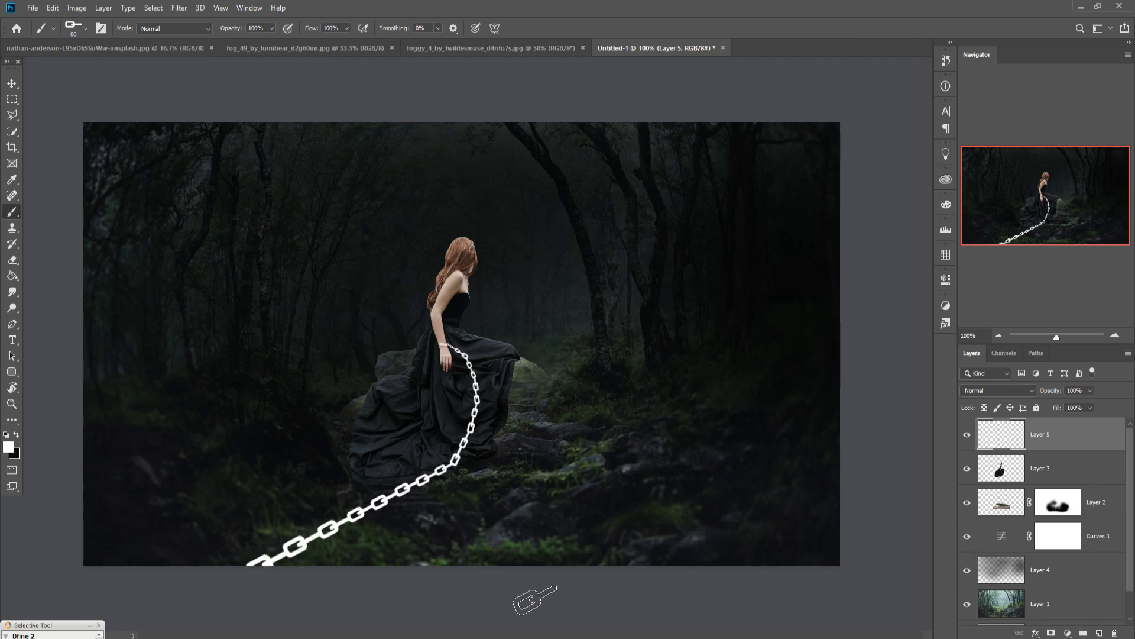
Add a new empty layer directly above the woman's layer, Layer 3
click(11, 83)
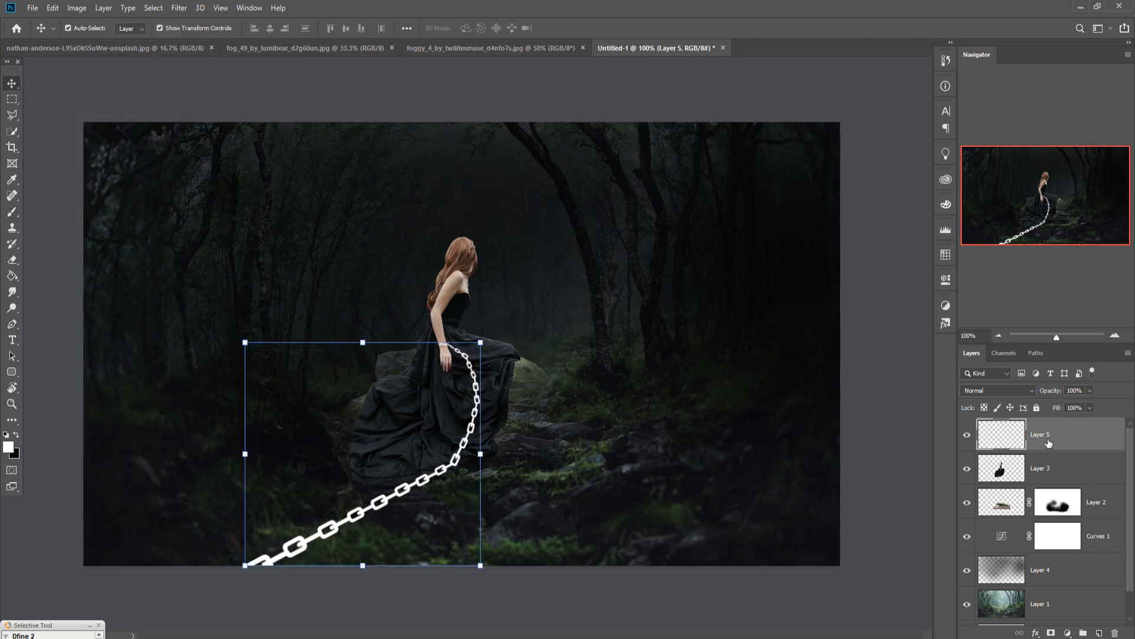
click(1074, 467)
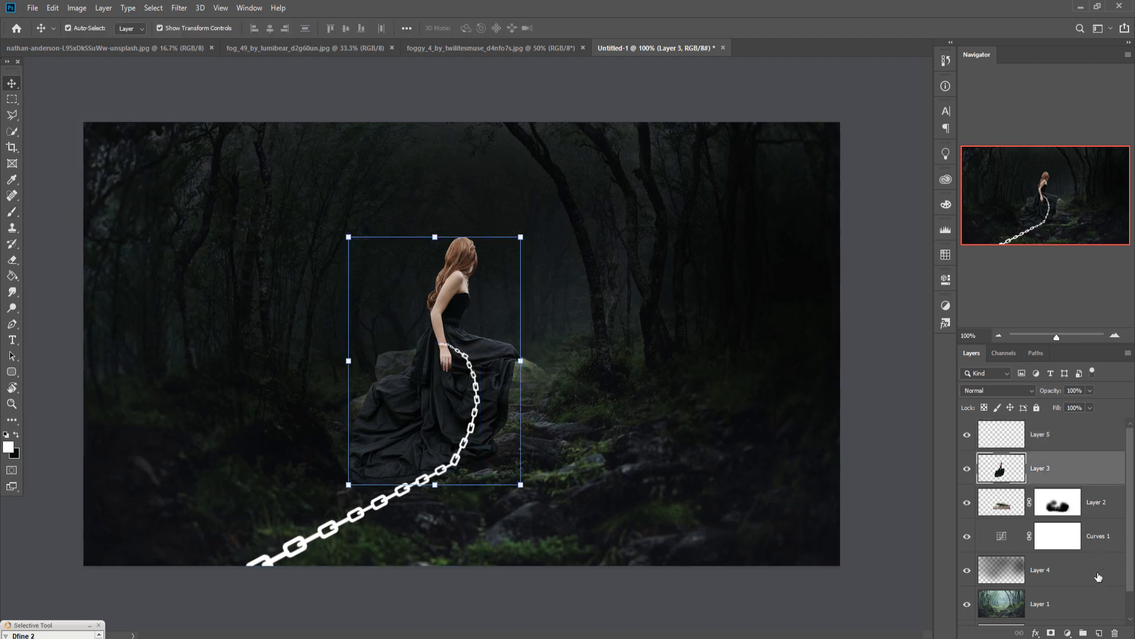
click(1098, 633)
Paint a white glow along the chain from the wrist down the dress with the Soft Round brush at 45 px
click(6, 215)
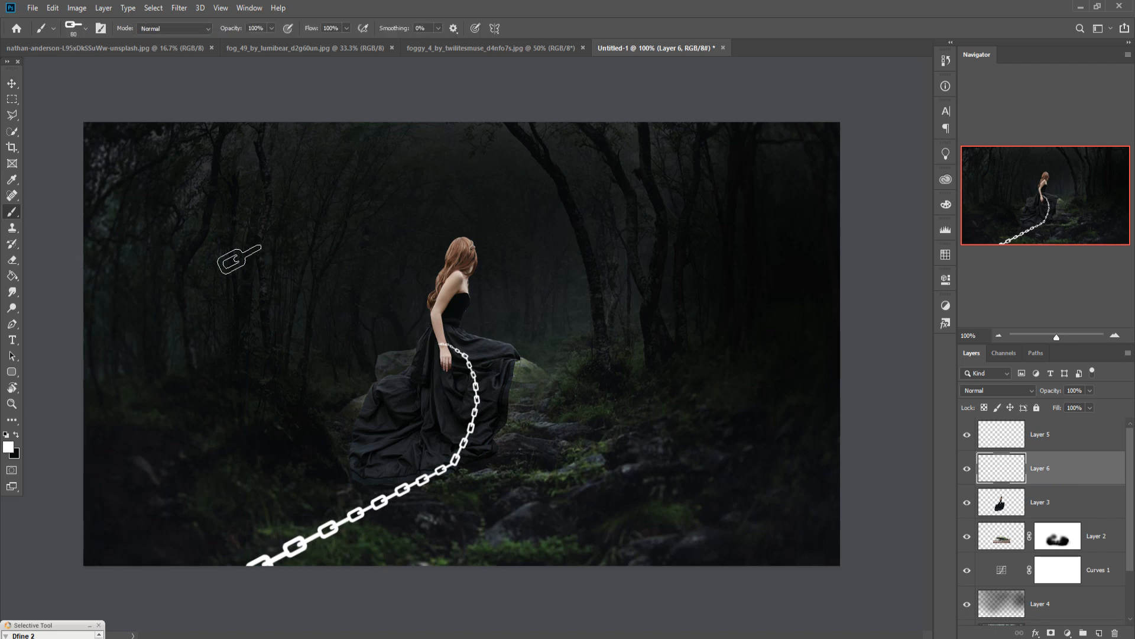
click(86, 33)
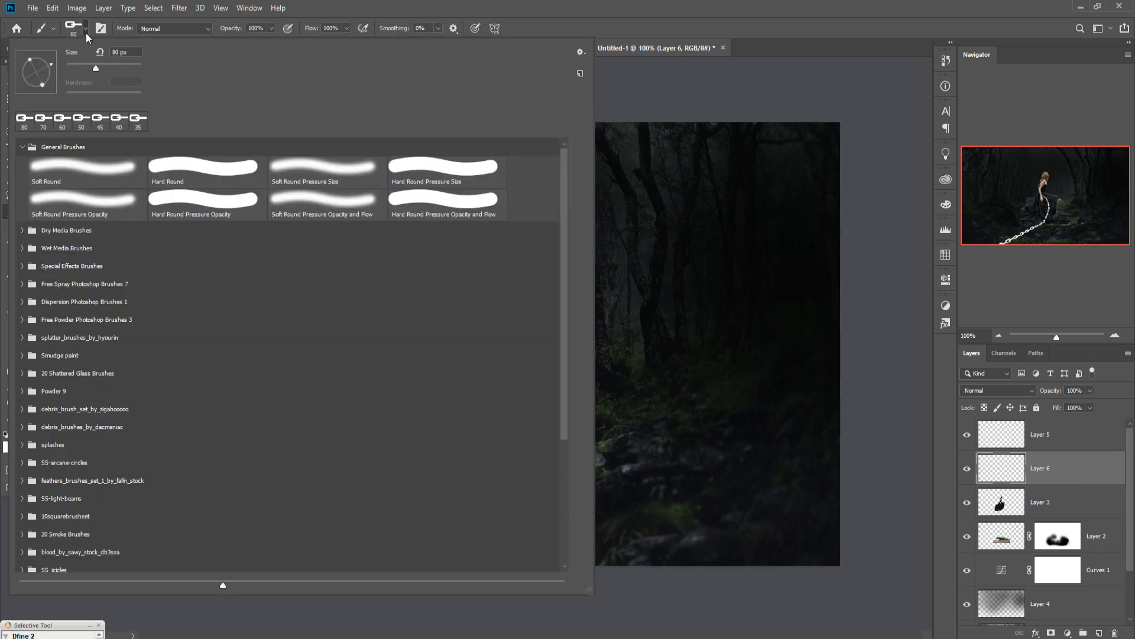
click(88, 178)
key(Return)
key(bracketleft)
key(bracketleft)
key(bracketleft)
key(bracketleft)
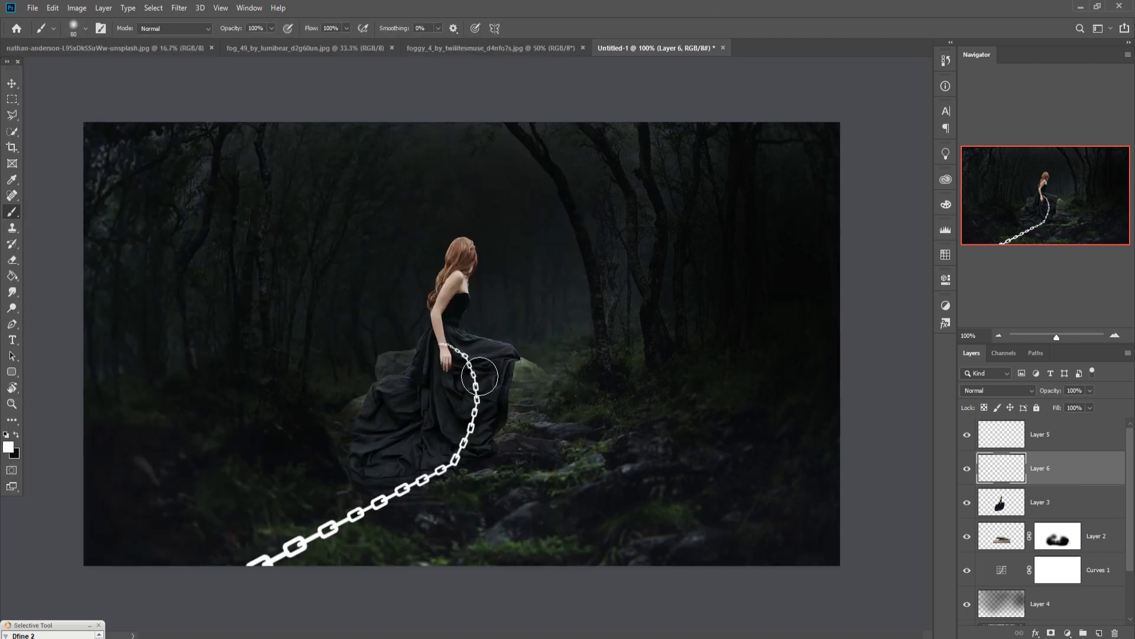
click(452, 348)
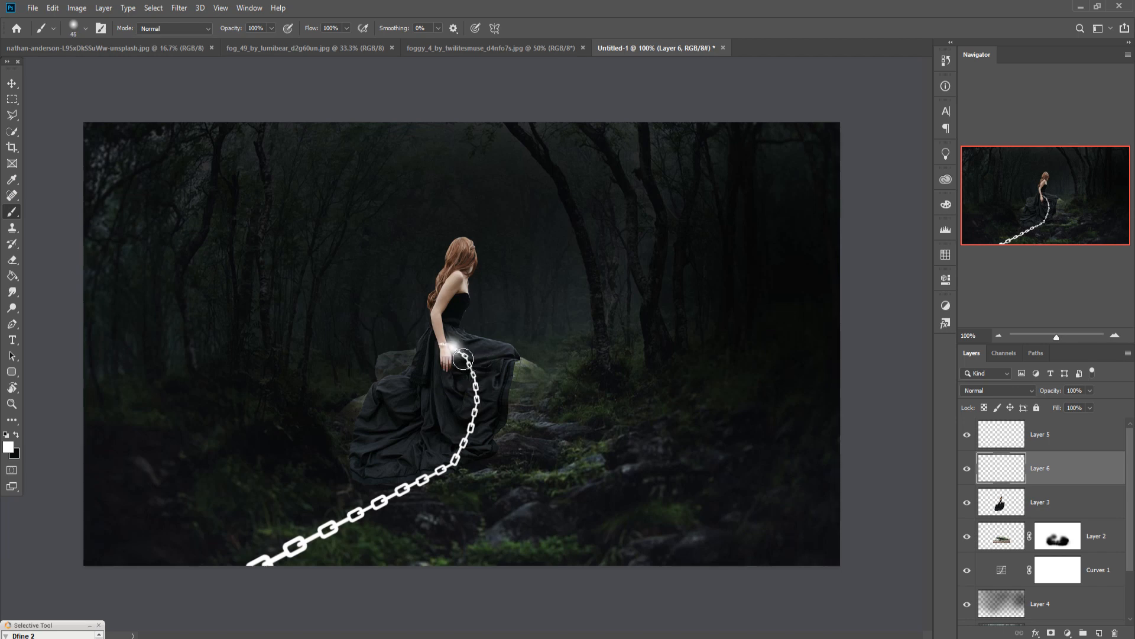
mouse_move(463, 358)
mouse_down()
mouse_move(485, 403)
mouse_move(471, 439)
mouse_up()
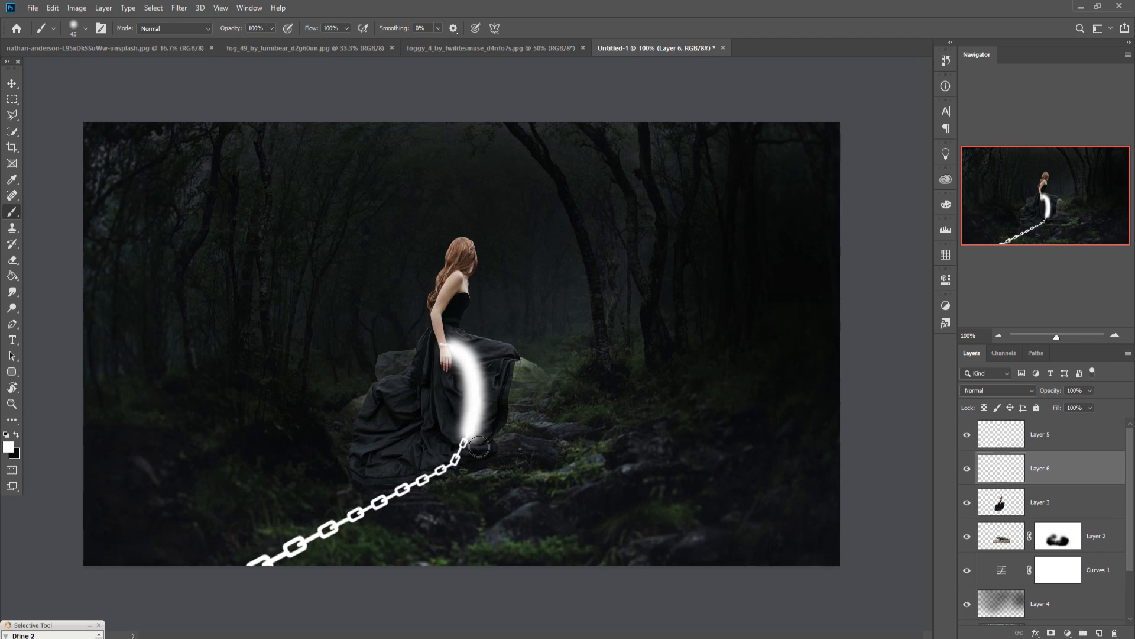
Enlarge the brush to 125 px and continue the white glow along the chain from the hem past the canvas's lower edge
key(bracketright)
key(bracketright)
key(bracketright)
key(bracketright)
key(bracketright)
key(bracketright)
key(bracketright)
mouse_move(487, 481)
mouse_down()
mouse_move(447, 521)
mouse_move(231, 617)
mouse_up()
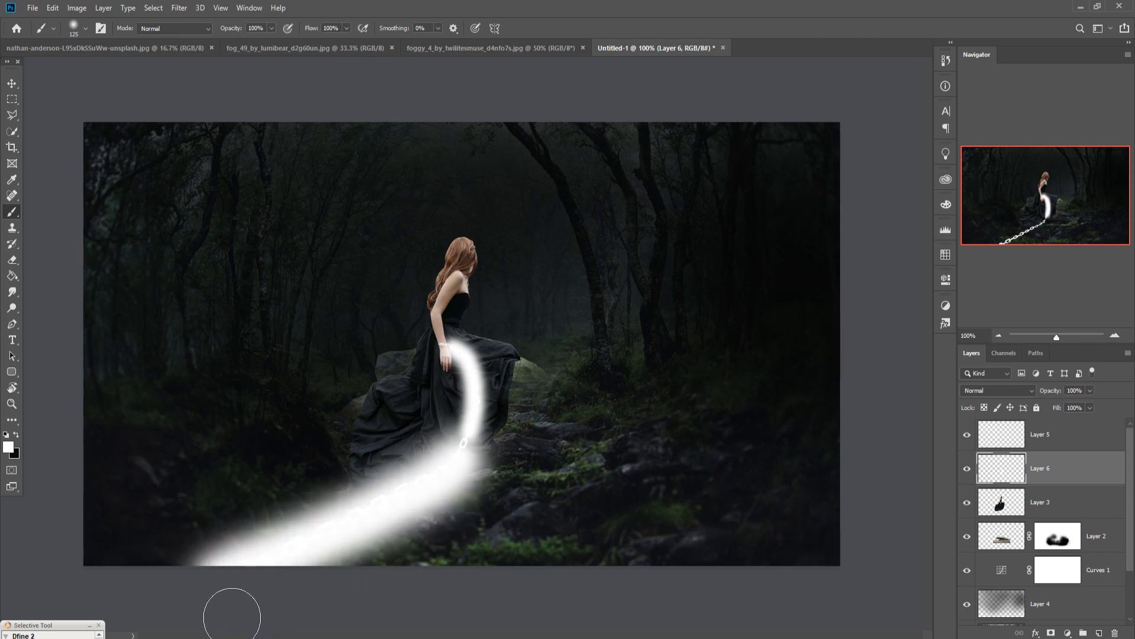
click(482, 470)
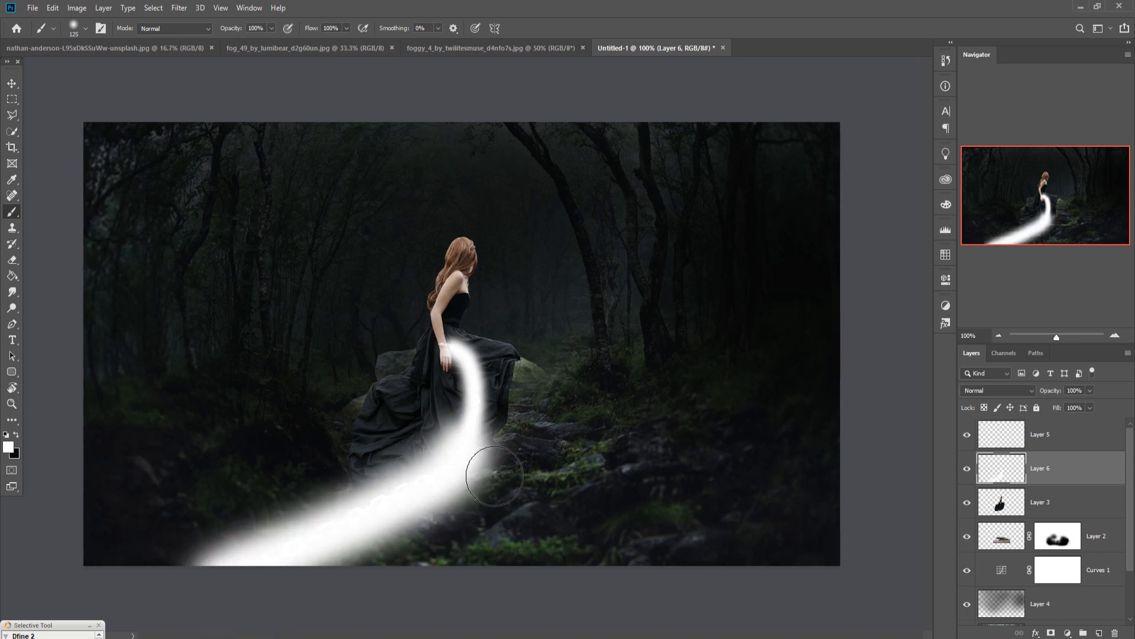
Set the glow layer's blend mode to Overlay and duplicate the layer as Layer 6 copy
click(998, 390)
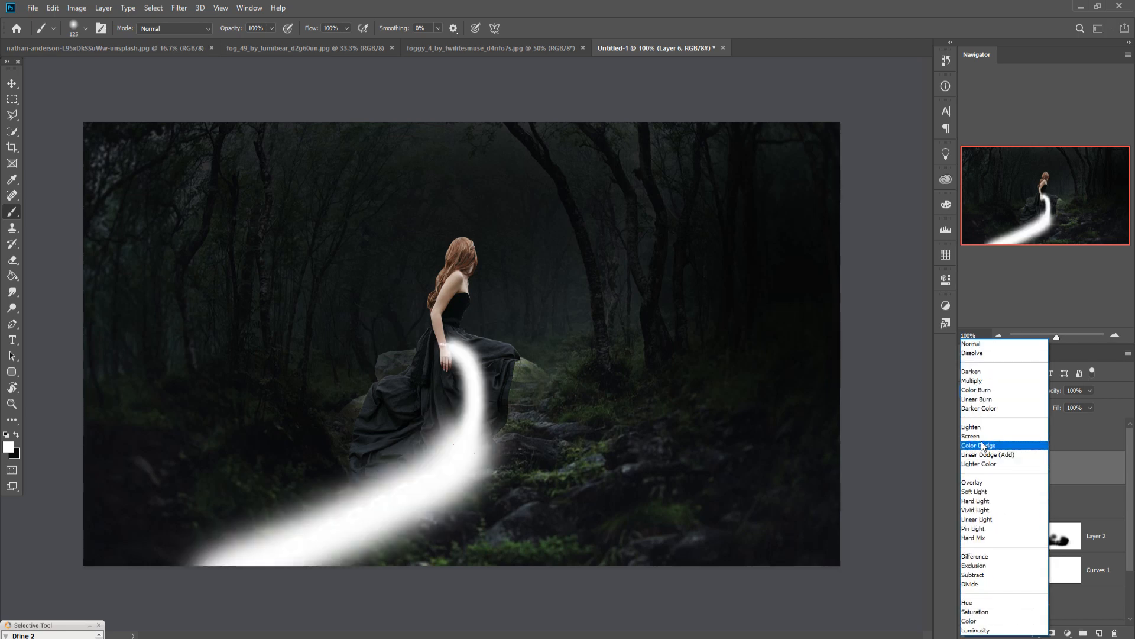
click(971, 483)
right_click(1073, 476)
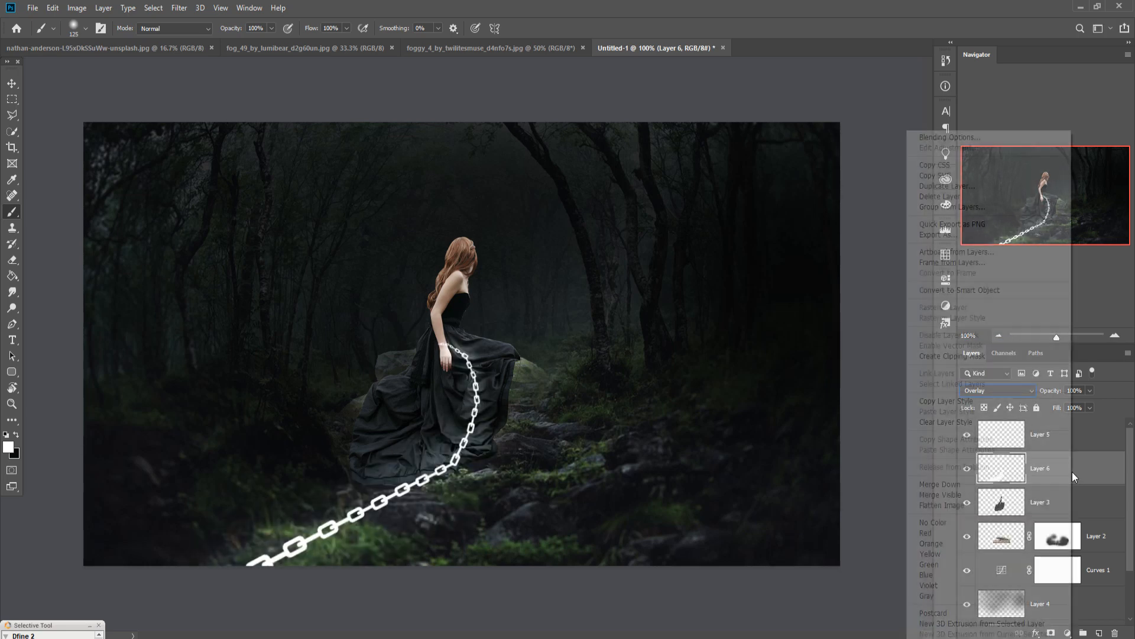
click(946, 186)
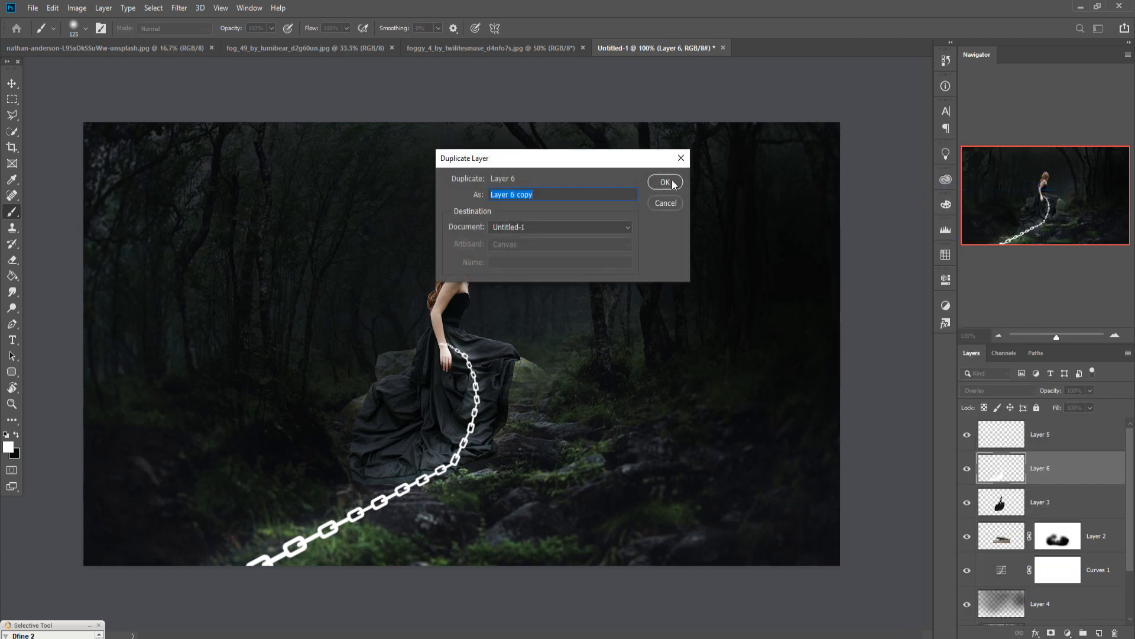
click(666, 182)
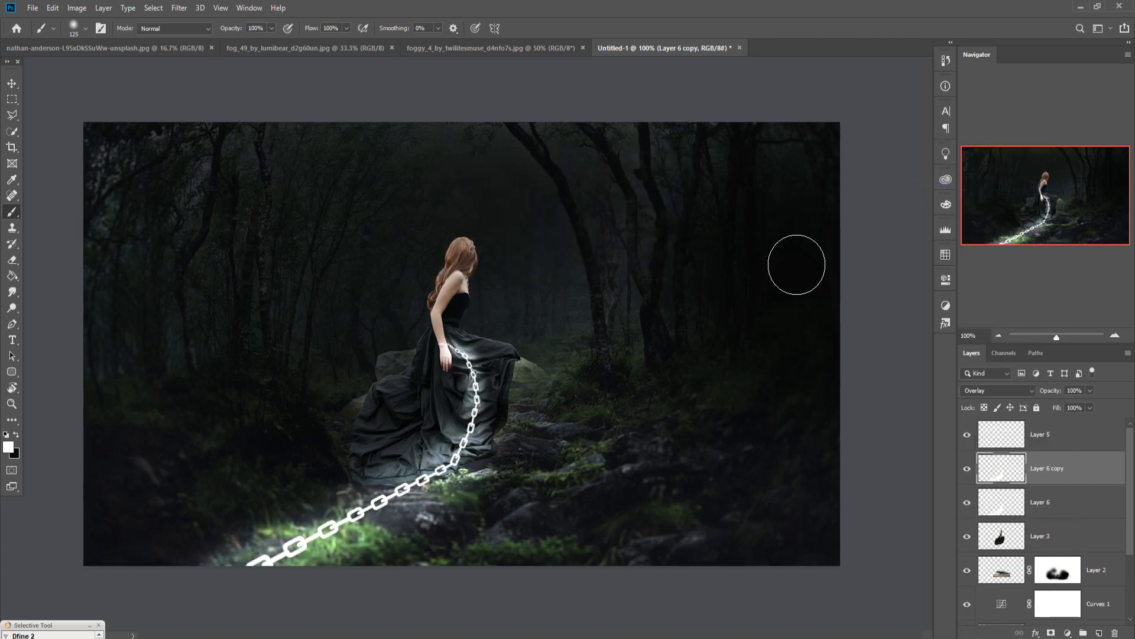
Add a Color Balance adjustment above the chain layer and shift its midtones towards blue
click(11, 84)
click(1069, 444)
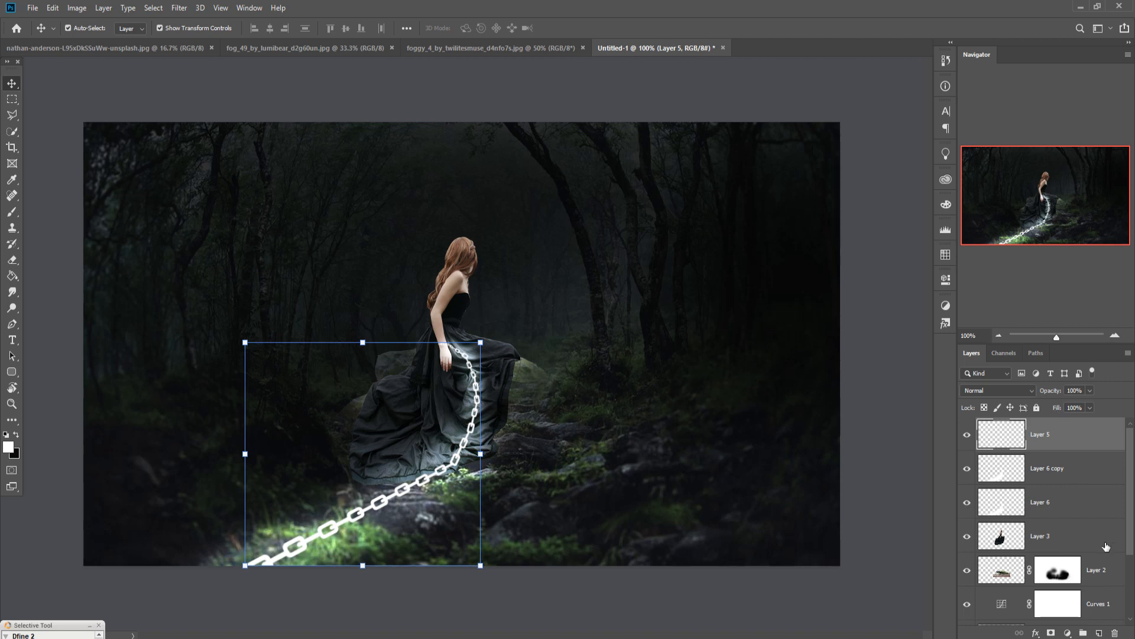
click(1074, 633)
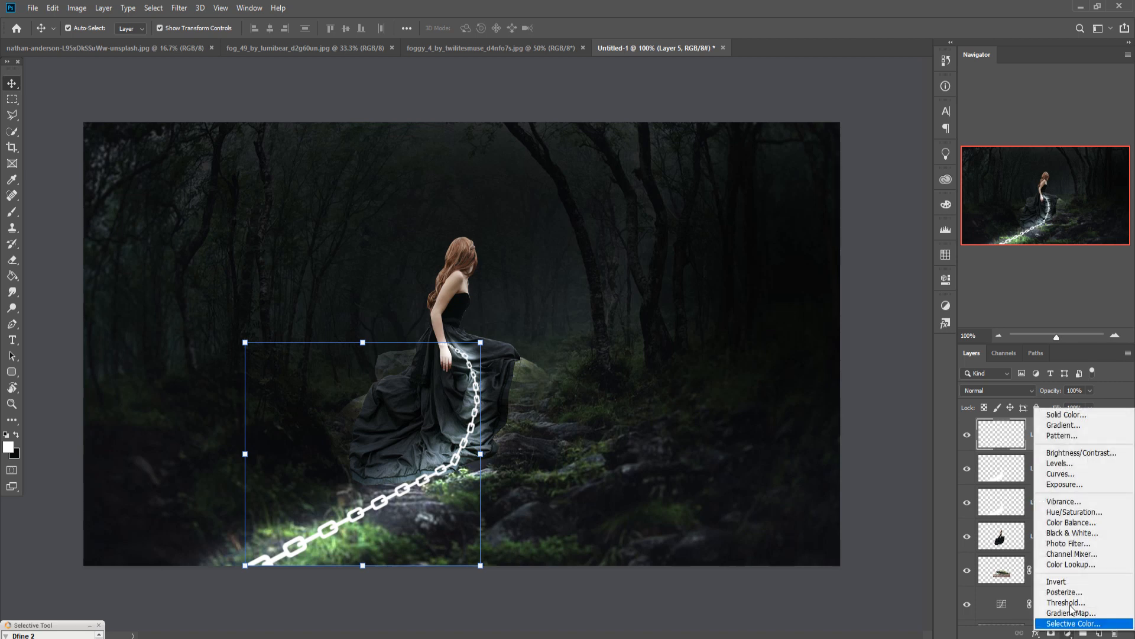
click(1071, 522)
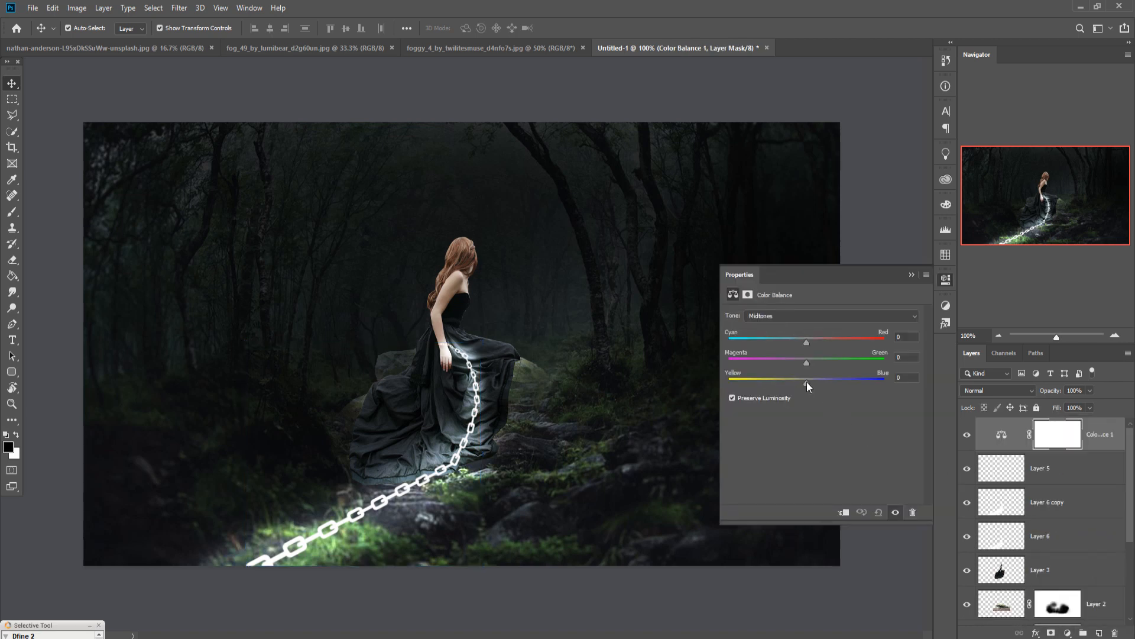
drag(807, 382, 821, 383)
drag(817, 339, 806, 340)
click(912, 275)
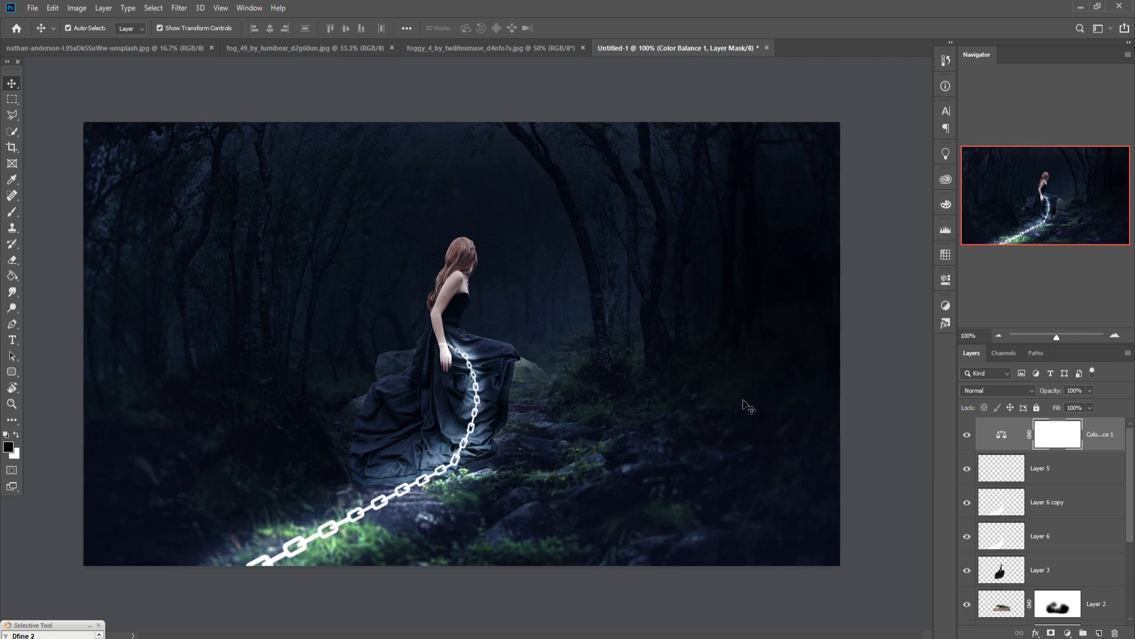
Add a layer mask to Layer 4, the dark shading layer above the forest background
click(1105, 447)
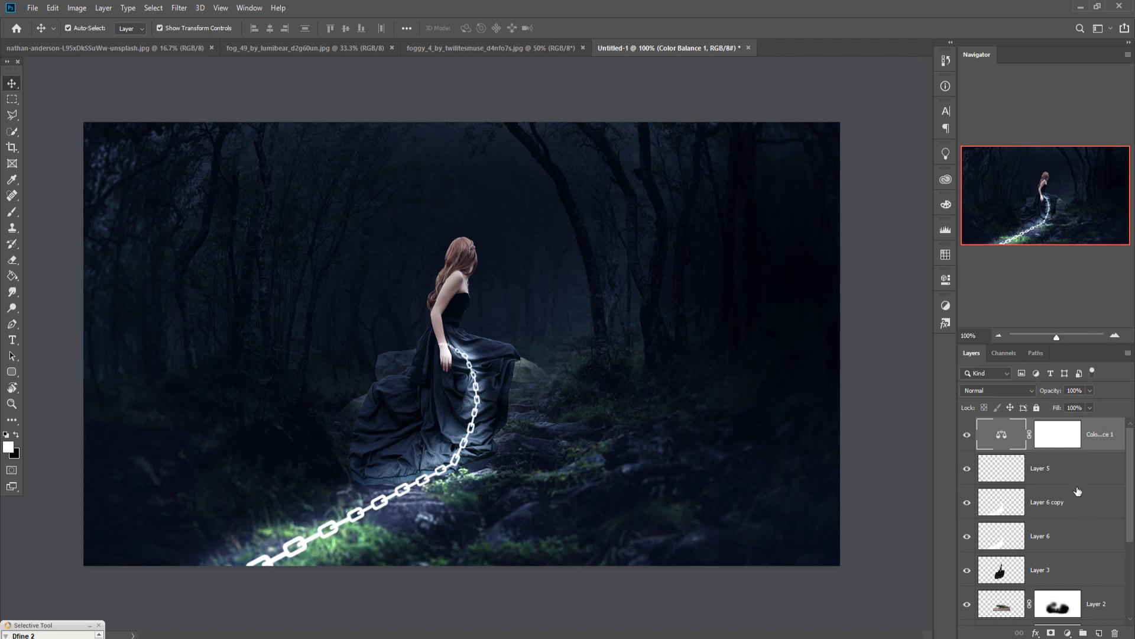
click(1046, 573)
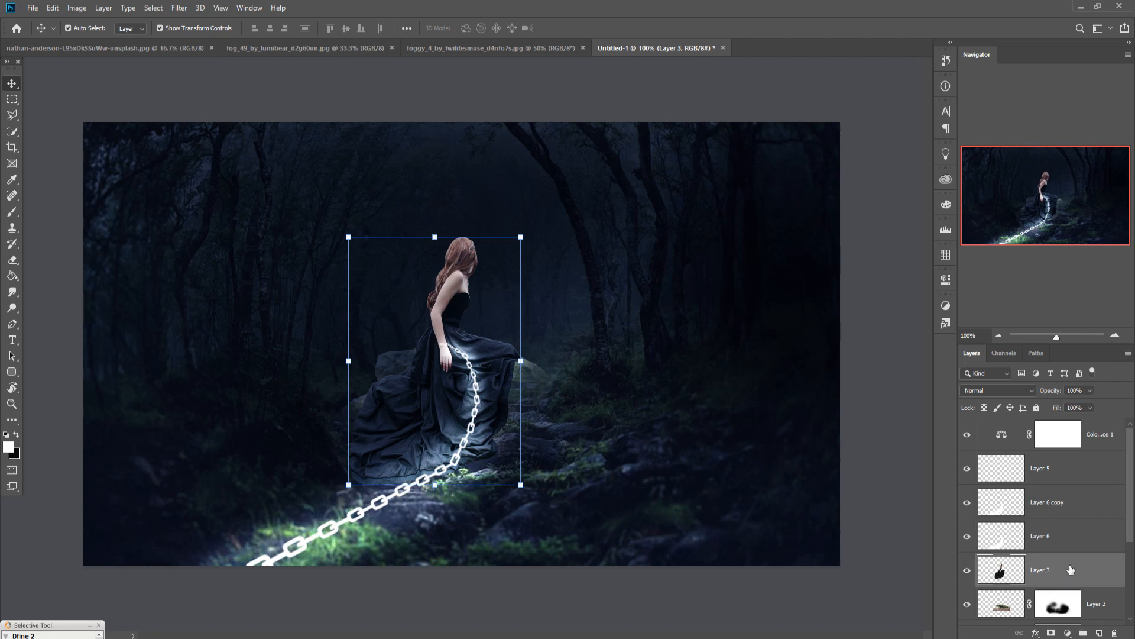
scroll(1070, 569, down, 3)
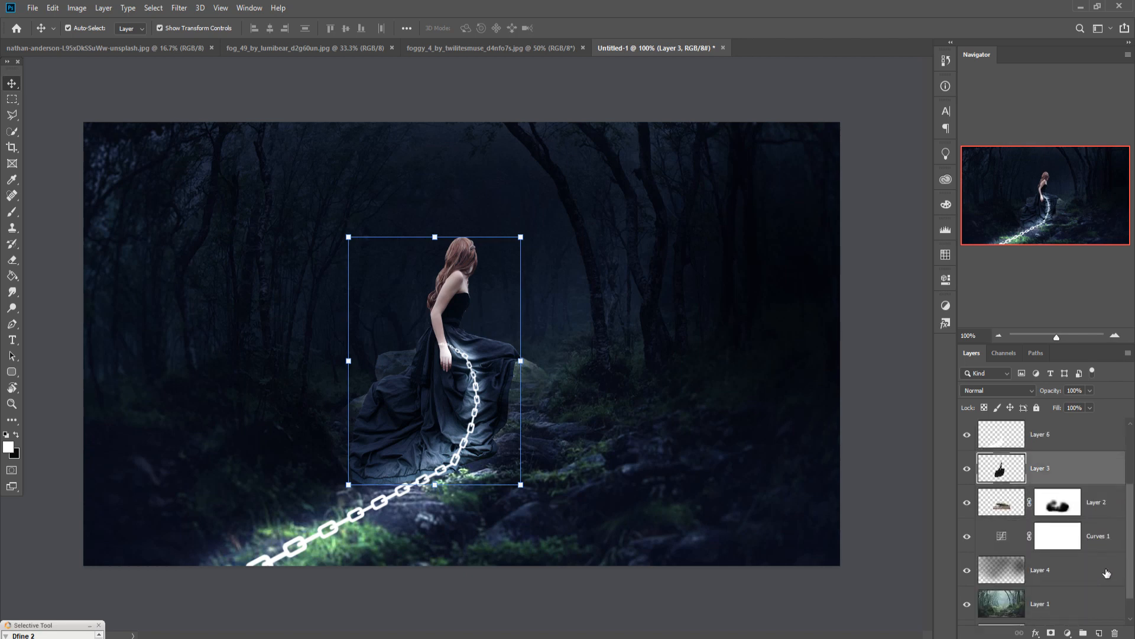
click(1073, 603)
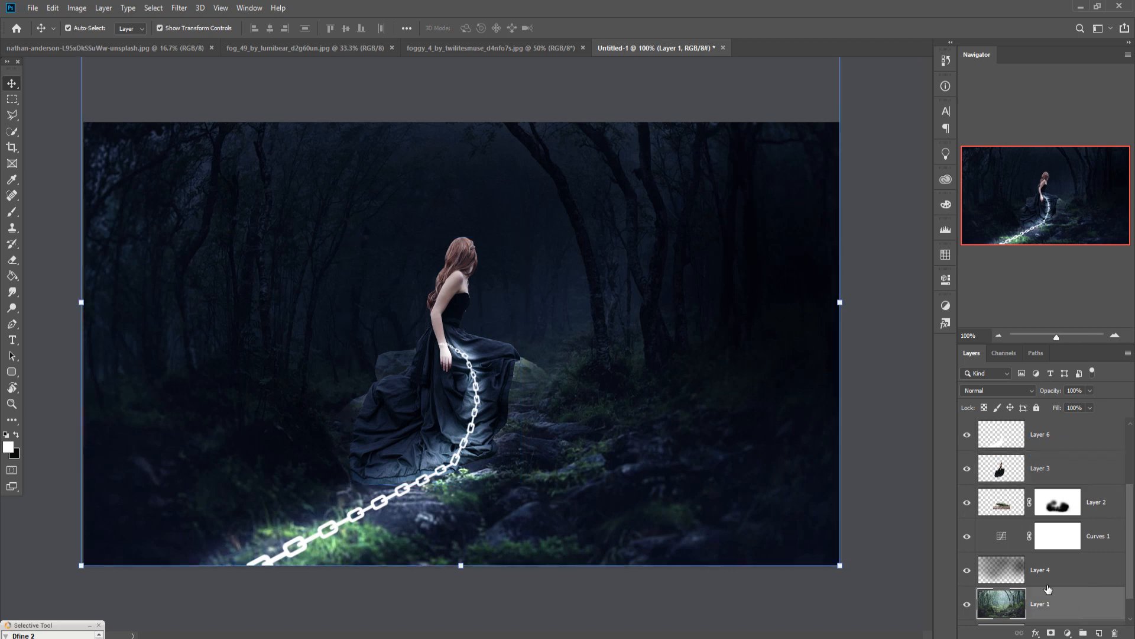
click(1043, 571)
click(1051, 633)
key(x)
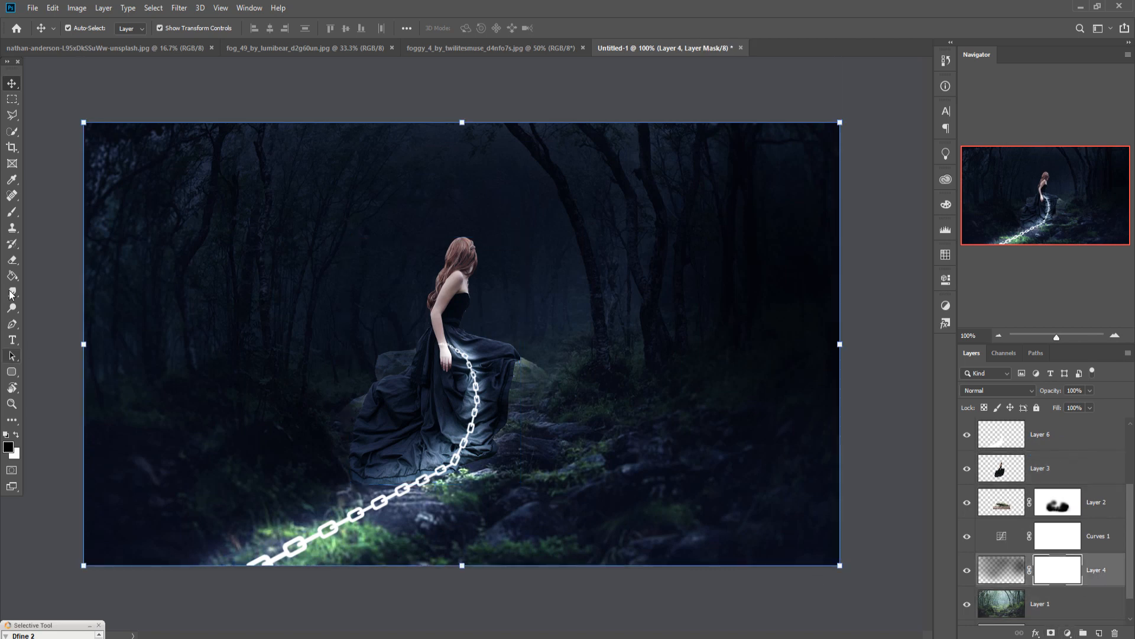
Set up the Brush tool with black as the foreground color and a size of 300 px
click(12, 214)
click(16, 436)
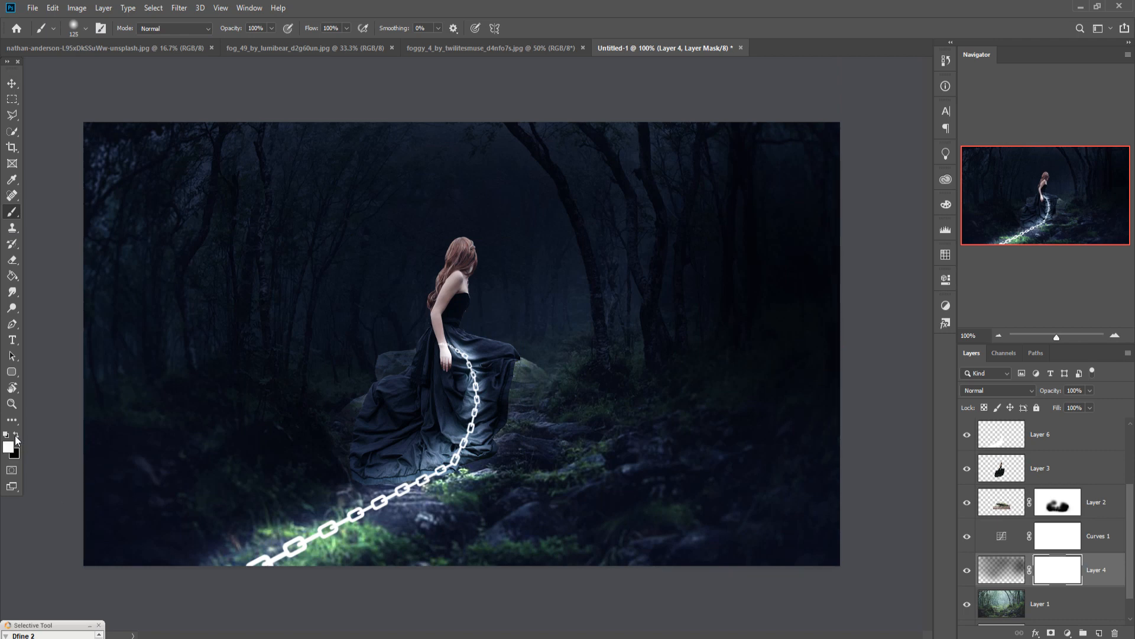
click(16, 435)
key(bracketright)
key(bracketright)
key(bracketright)
key(bracketright)
key(bracketright)
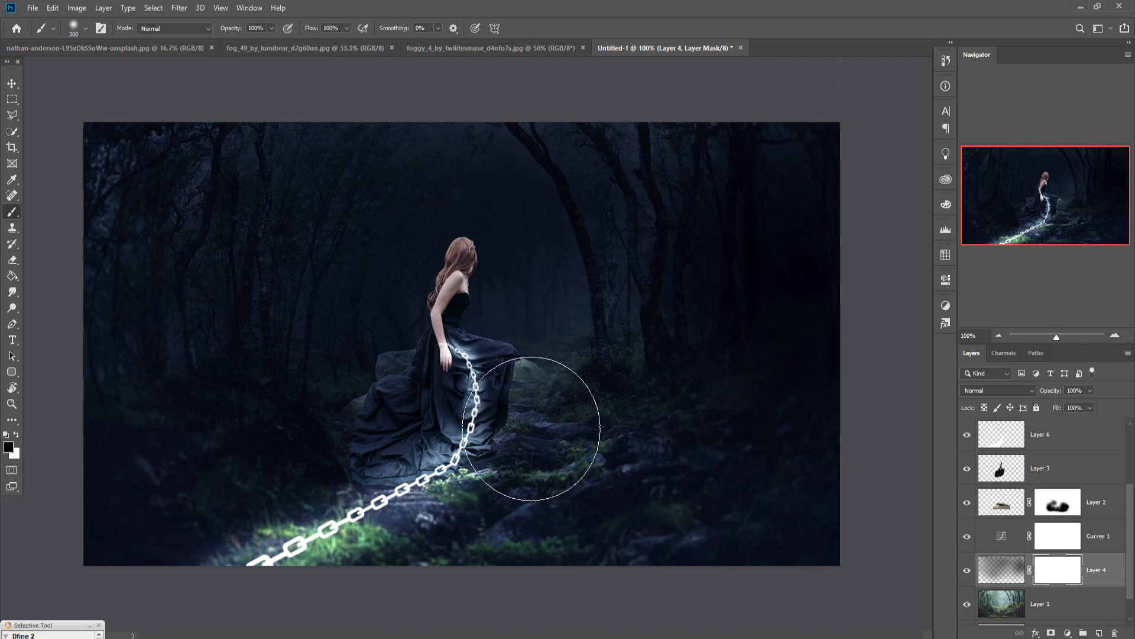
click(470, 323)
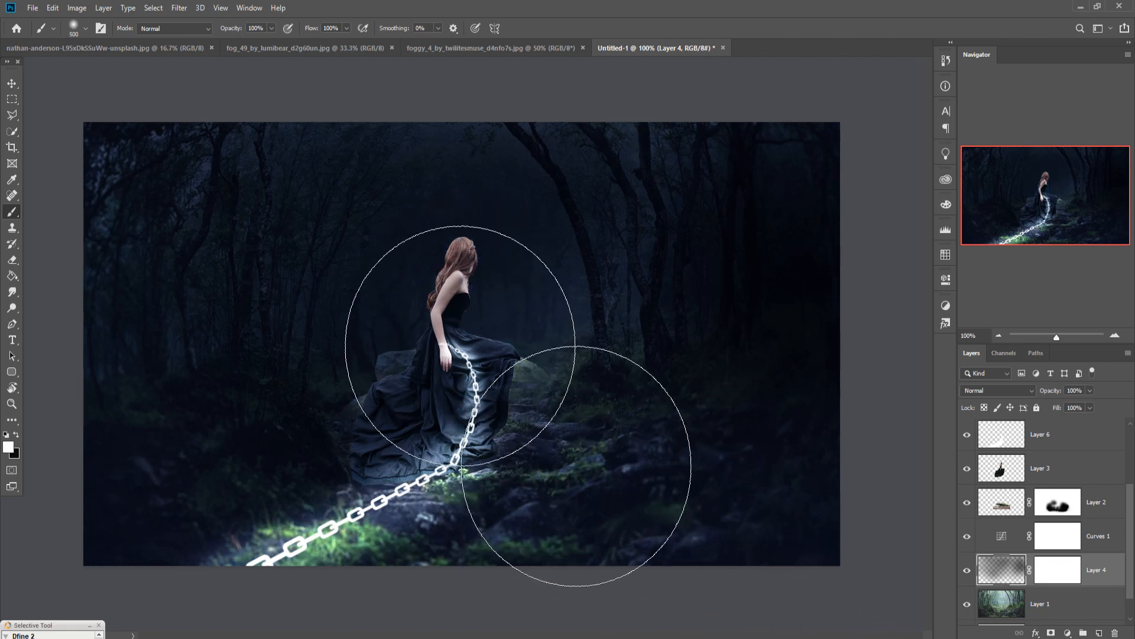
click(446, 329)
key(bracketright)
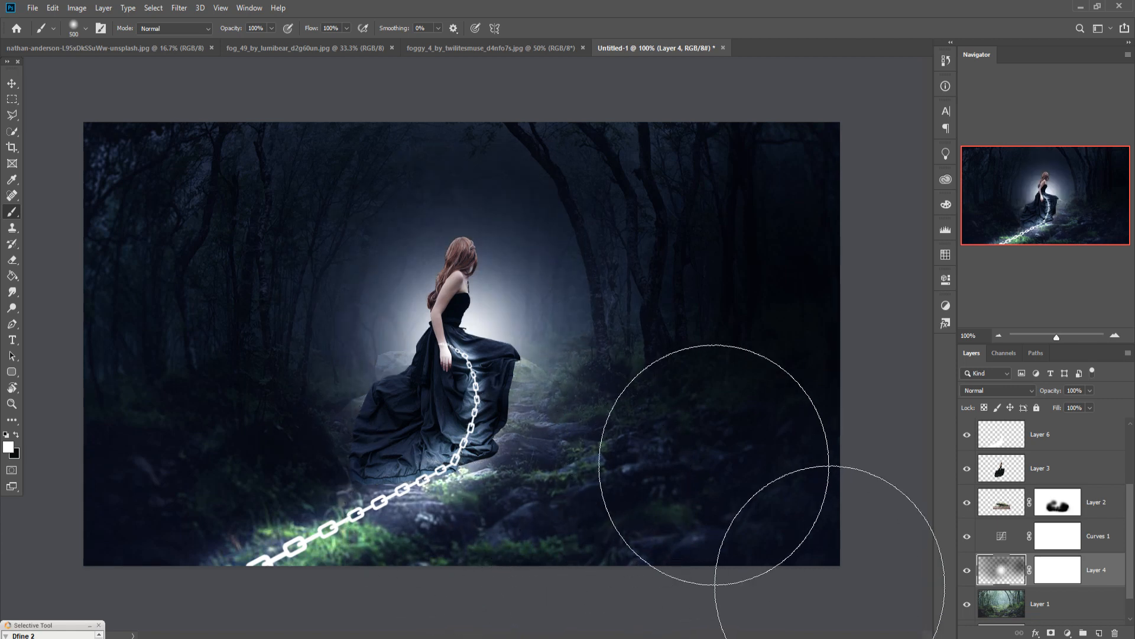
key(ctrl+z)
Paint black on Layer 4's mask around the woman with the 500 px soft brush to brighten the forest behind her
key(x)
click(1062, 576)
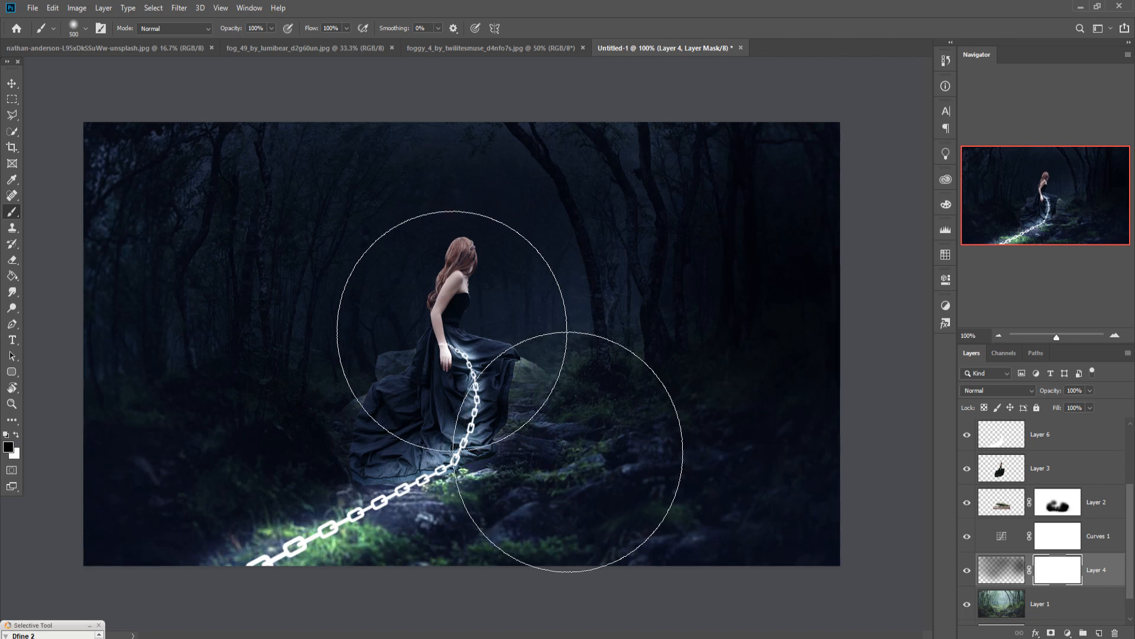
click(452, 331)
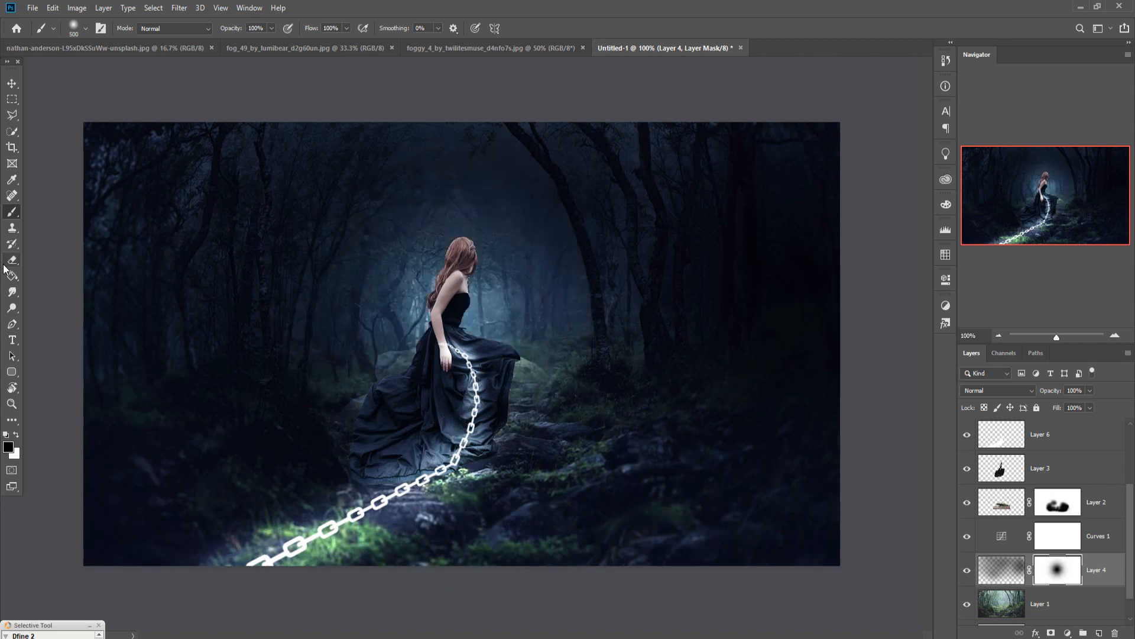
Stamp all visible layers into a new layer above the Color Balance adjustment and duplicate it as Layer 7 copy
click(11, 87)
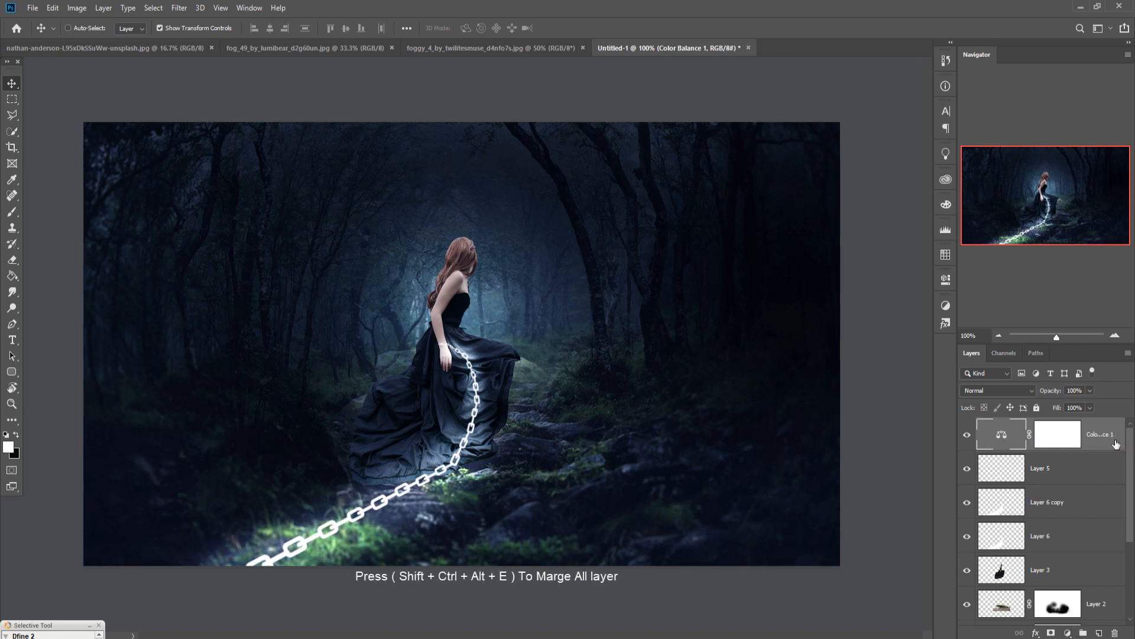
key(ctrl+shift+alt+e)
right_click(1118, 441)
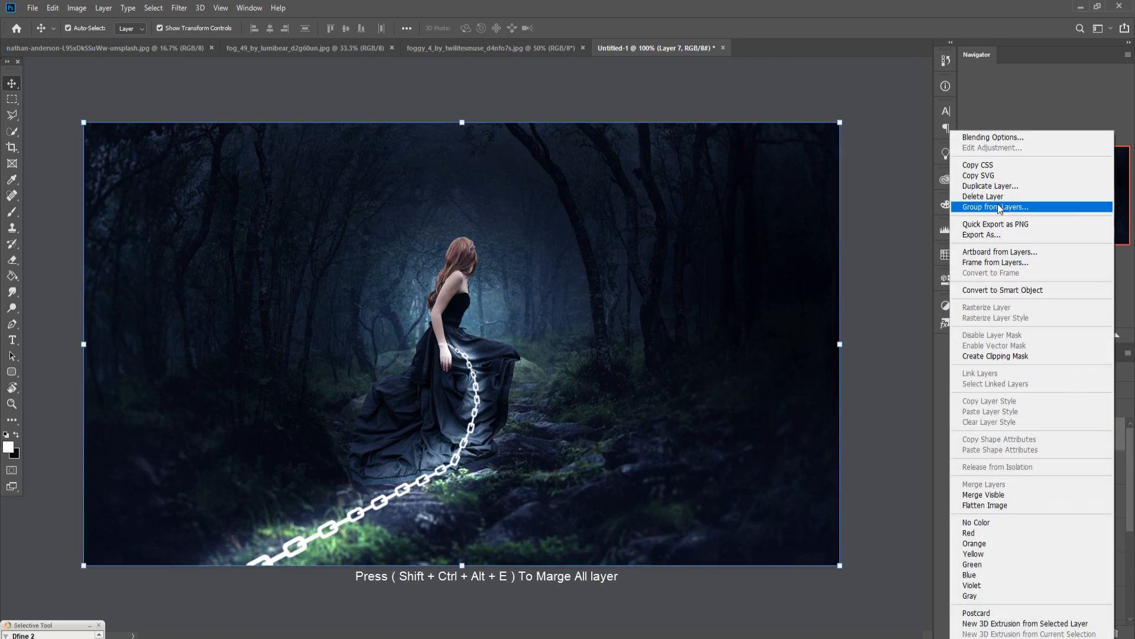
click(1050, 208)
click(662, 183)
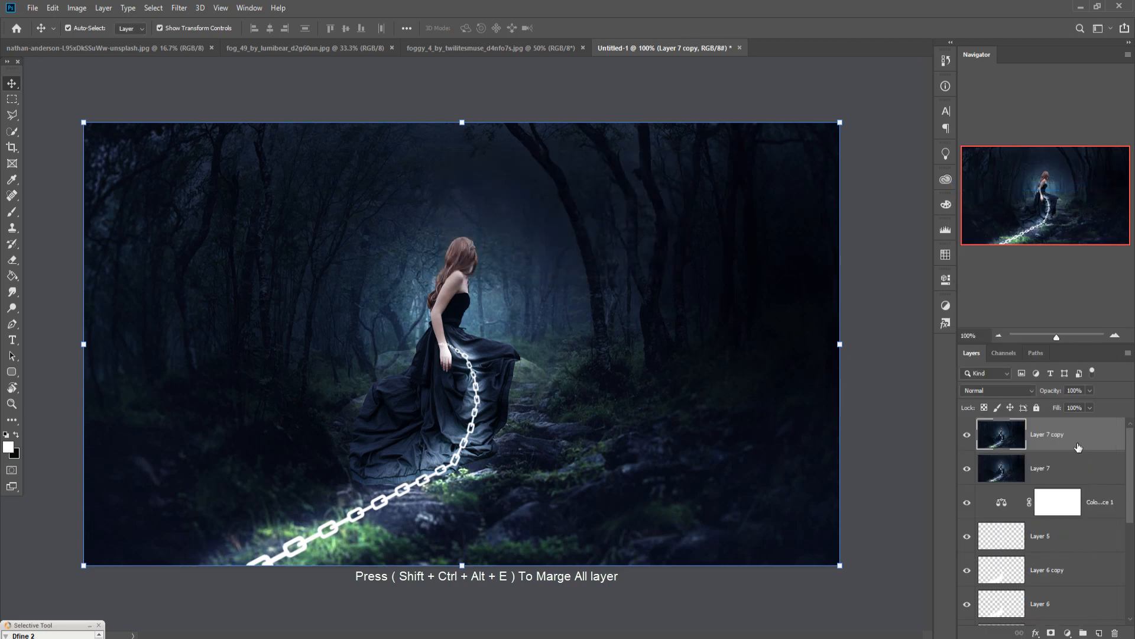
Grade Layer 7 copy in Camera Raw with Highlights +14, Shadows -28, Whites +19 and Blacks about +3
click(179, 7)
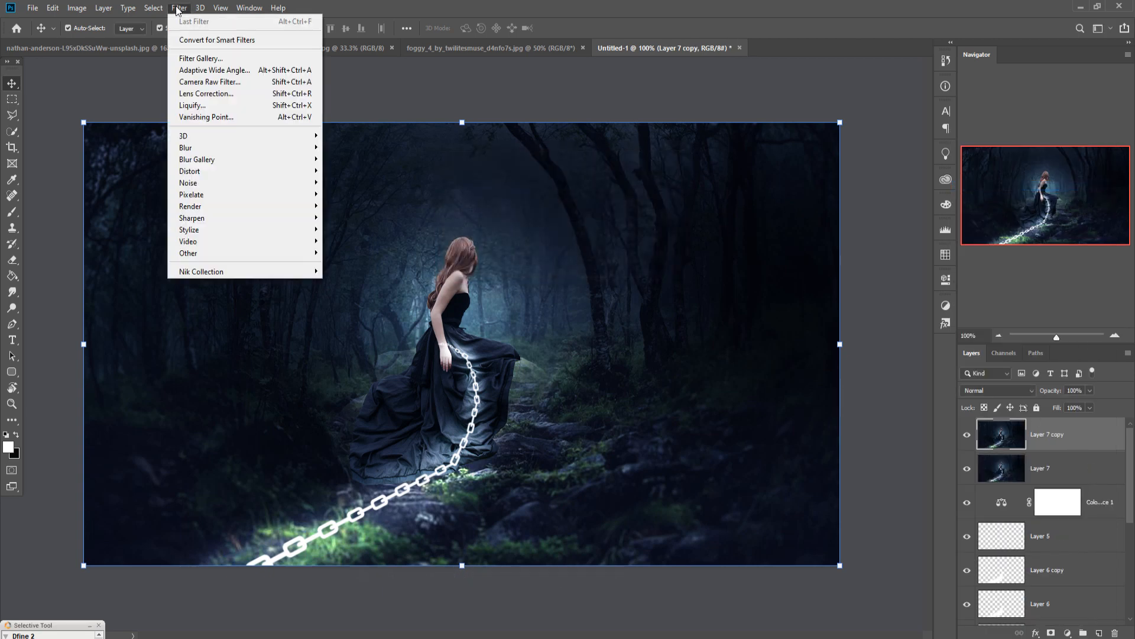
click(191, 83)
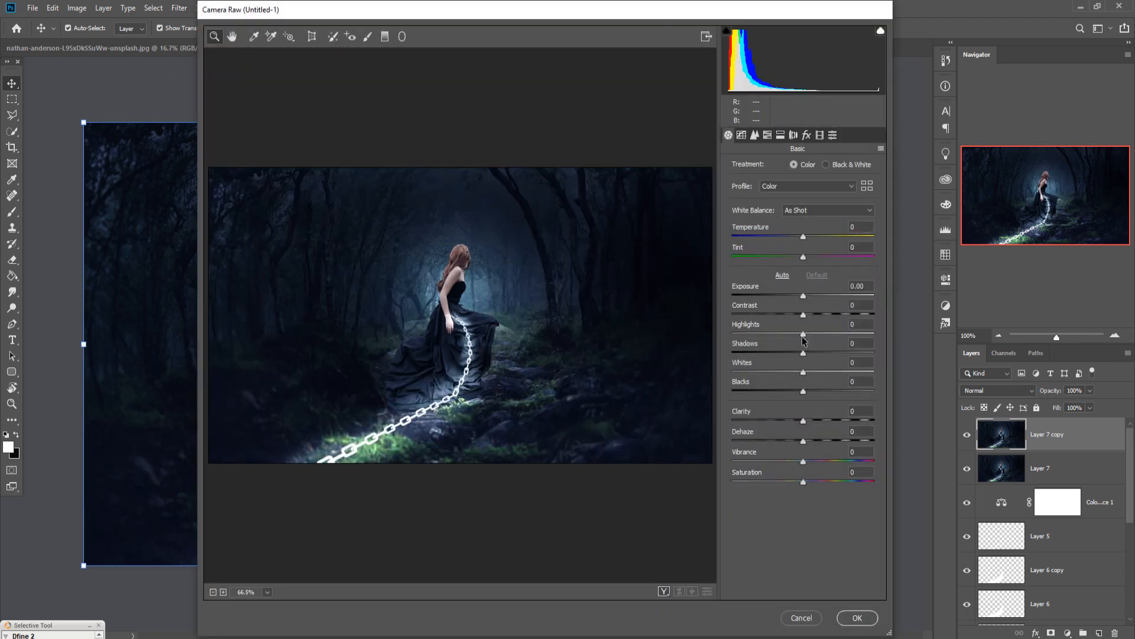
drag(804, 335, 814, 335)
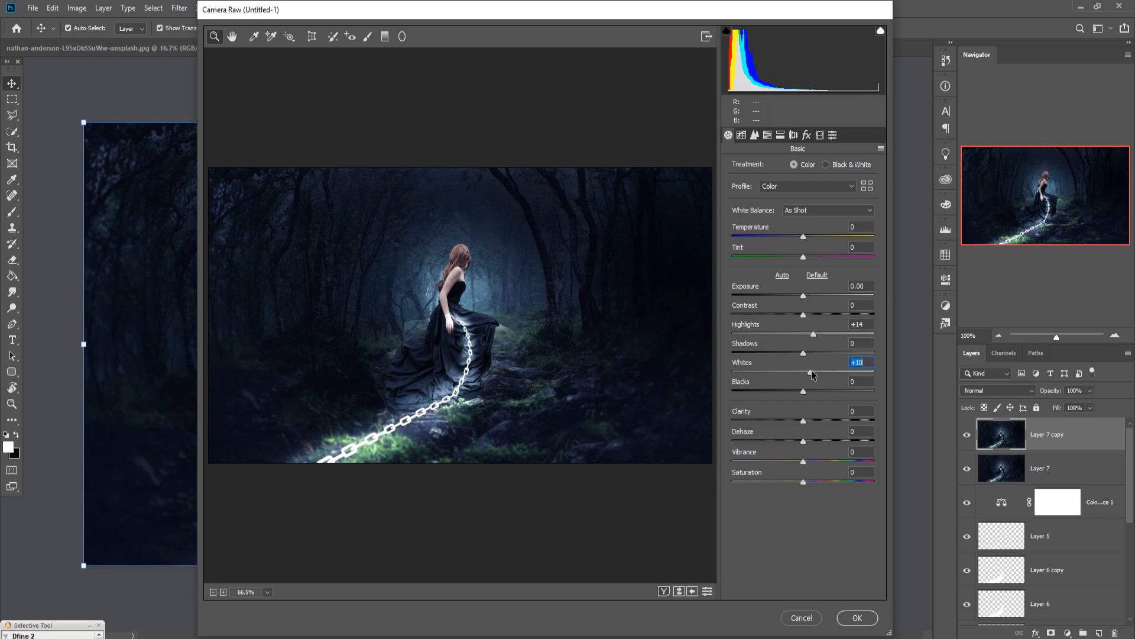
drag(814, 370, 783, 353)
drag(804, 392, 796, 393)
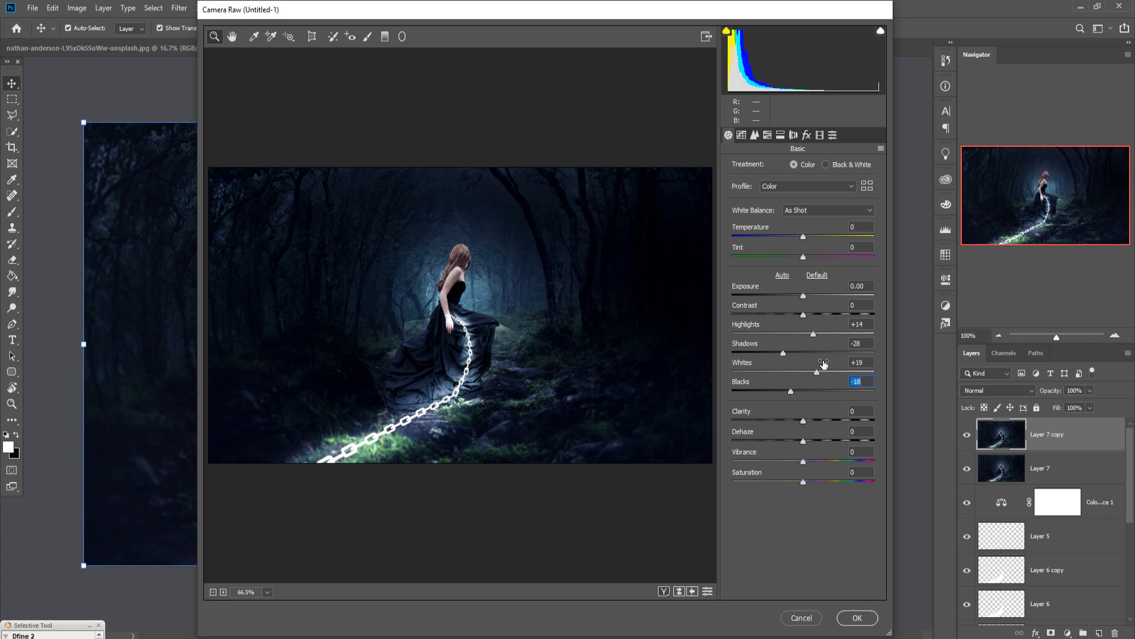
drag(792, 392, 808, 390)
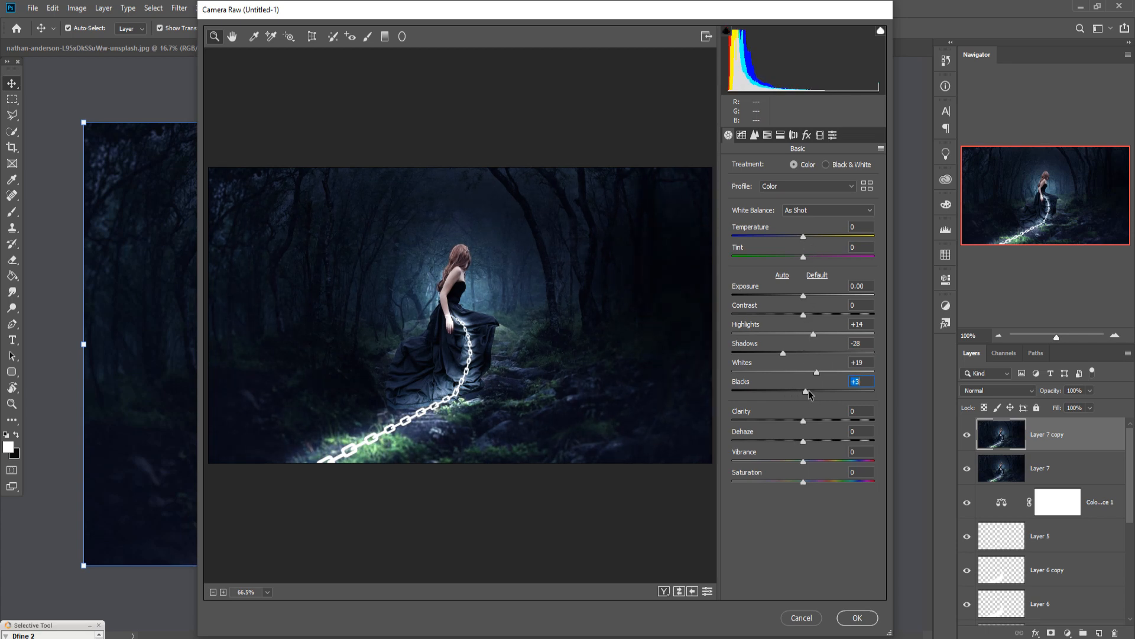
Raise the Saturation slightly and apply the Camera Raw adjustments to Layer 7 copy
click(806, 482)
drag(806, 482, 817, 482)
drag(819, 482, 816, 481)
click(856, 618)
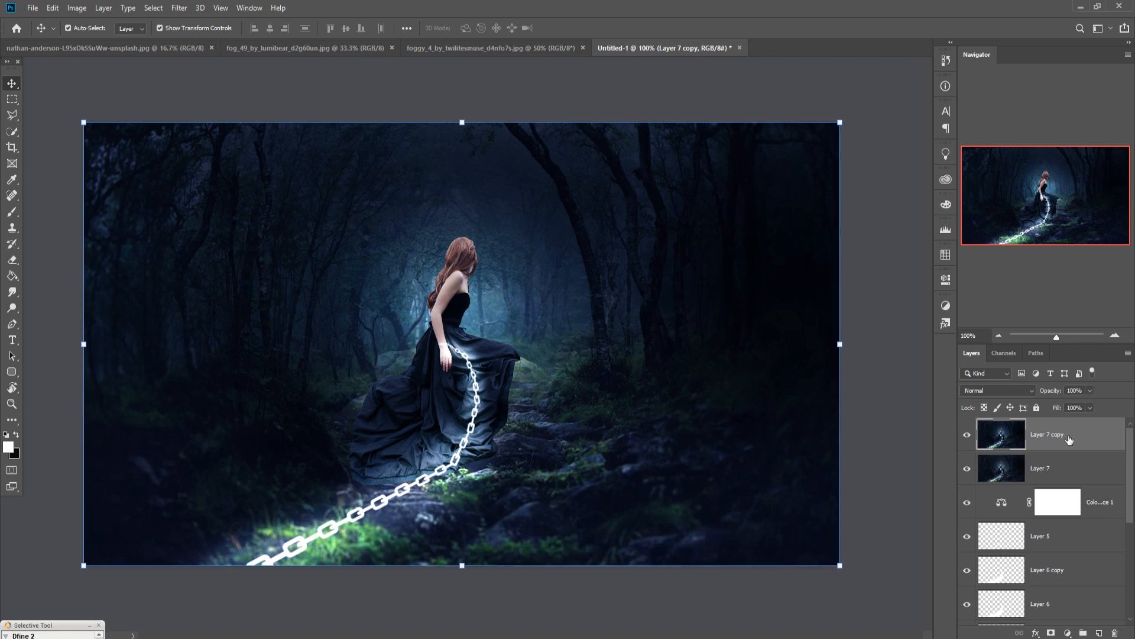
click(181, 8)
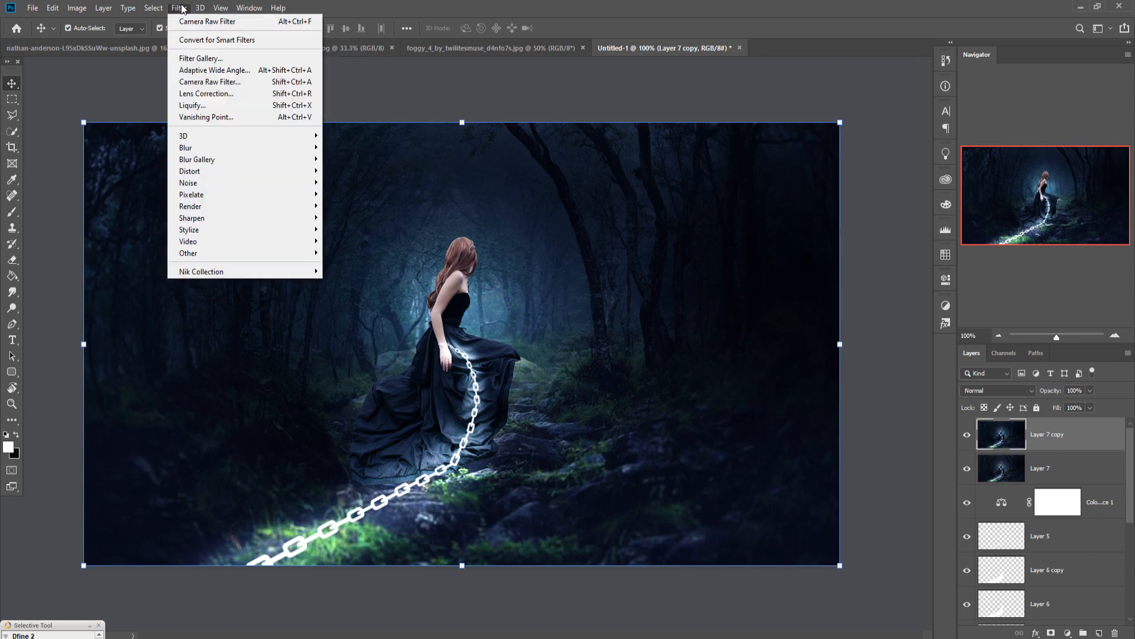
mouse_move(202, 218)
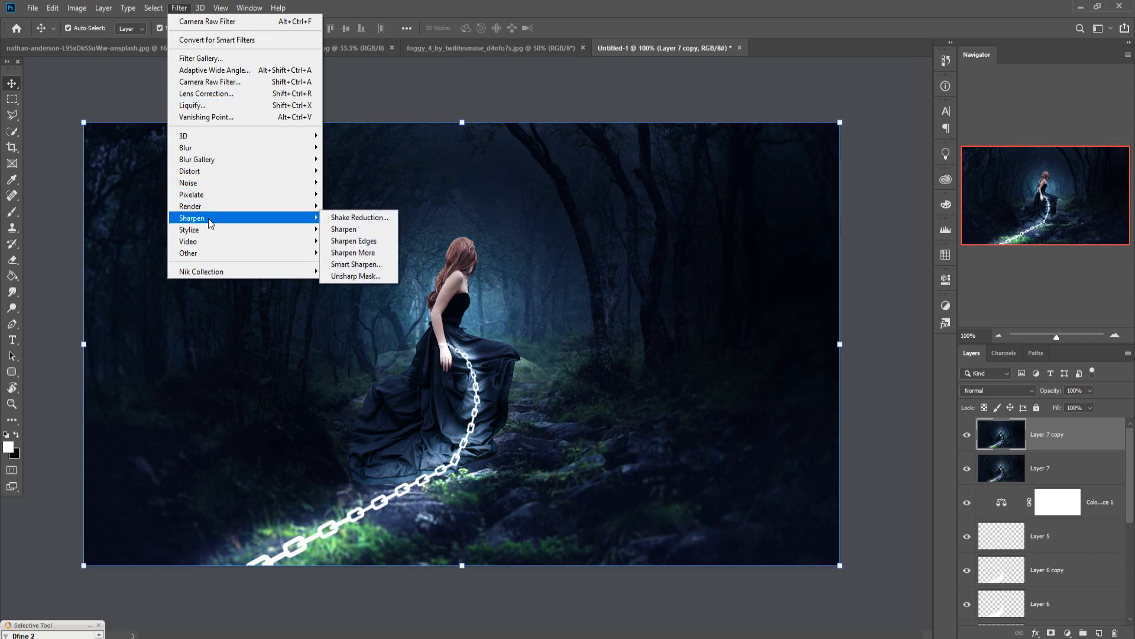
click(646, 7)
click(1052, 473)
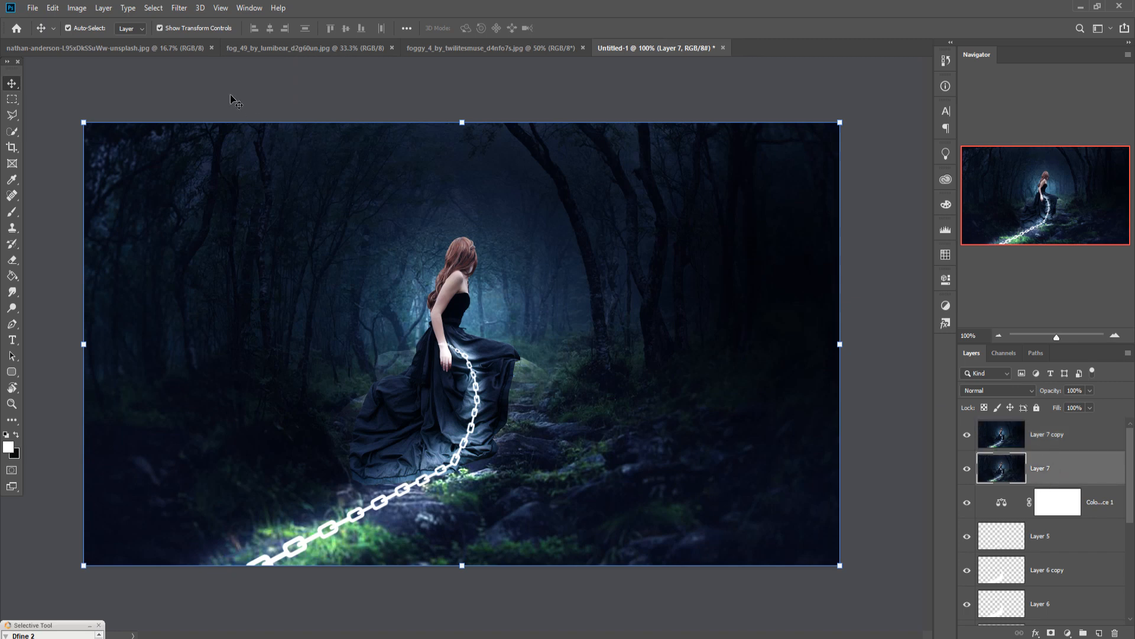
click(179, 7)
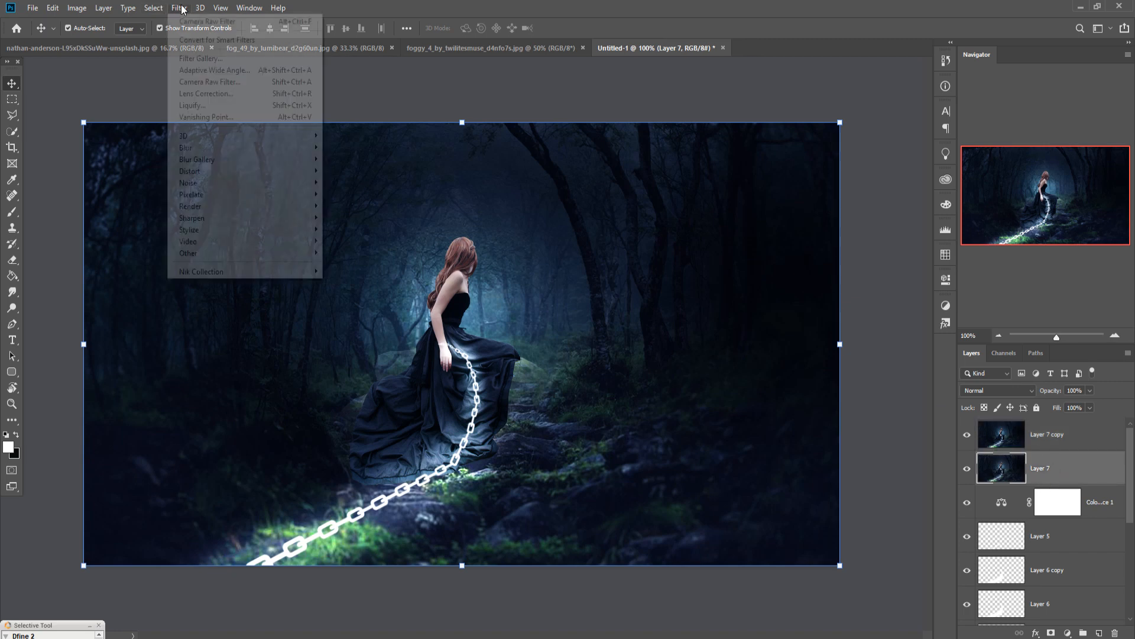
click(195, 83)
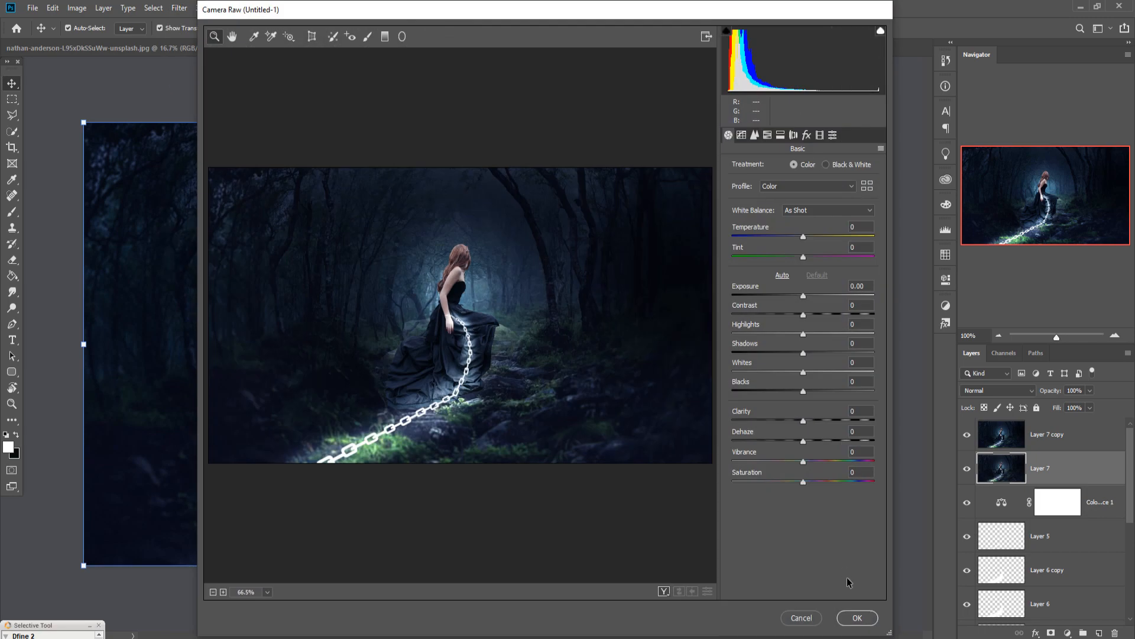
click(799, 617)
click(179, 7)
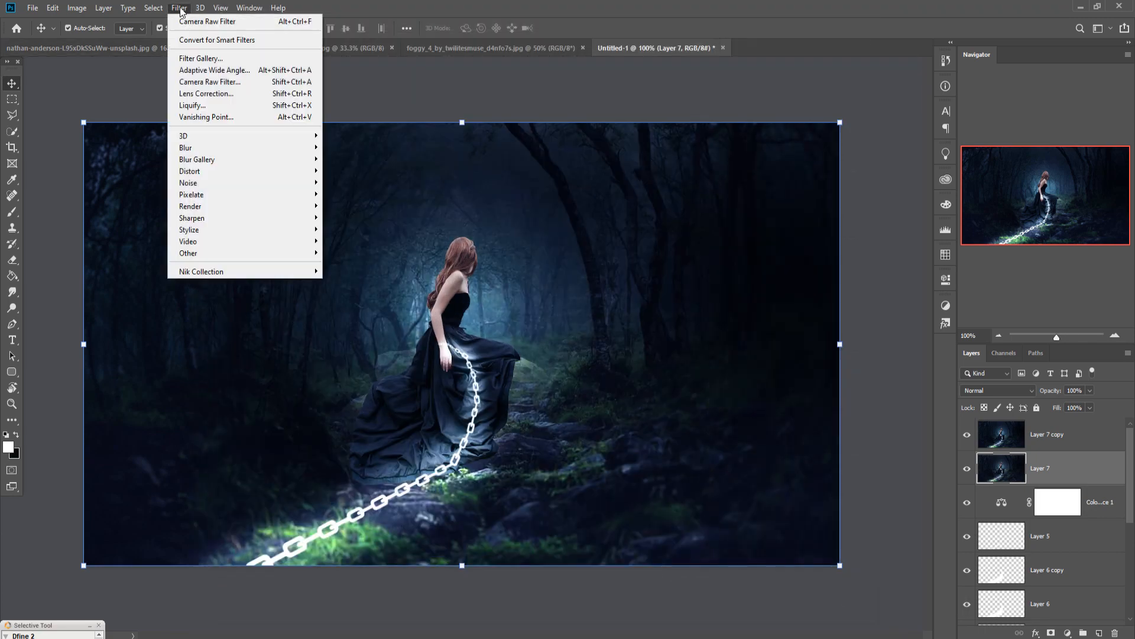
click(378, 283)
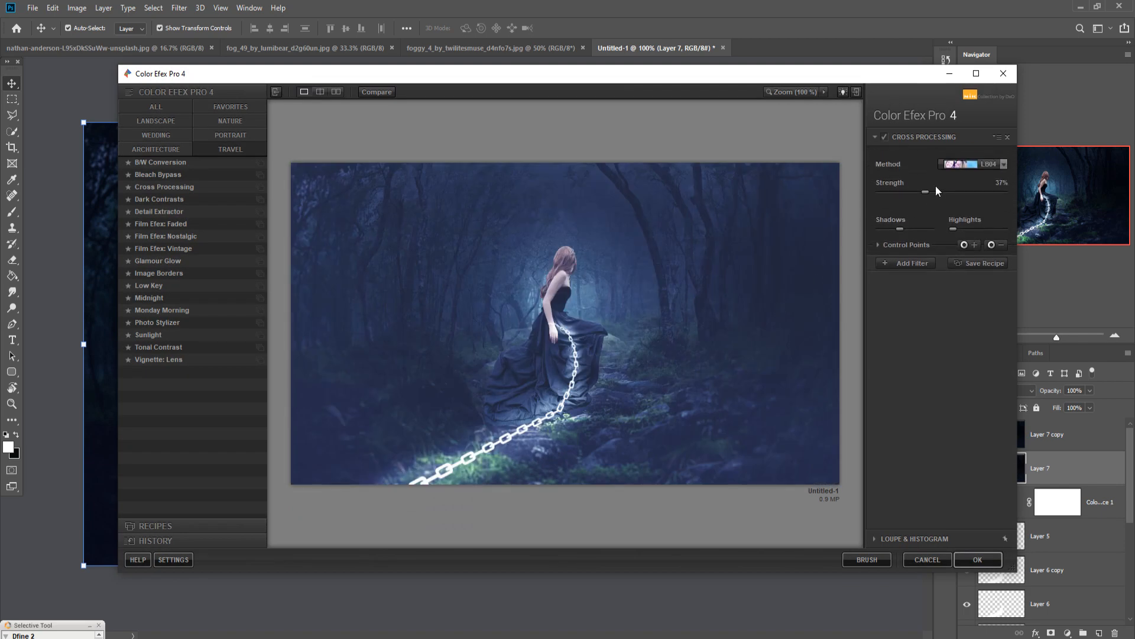
click(1004, 74)
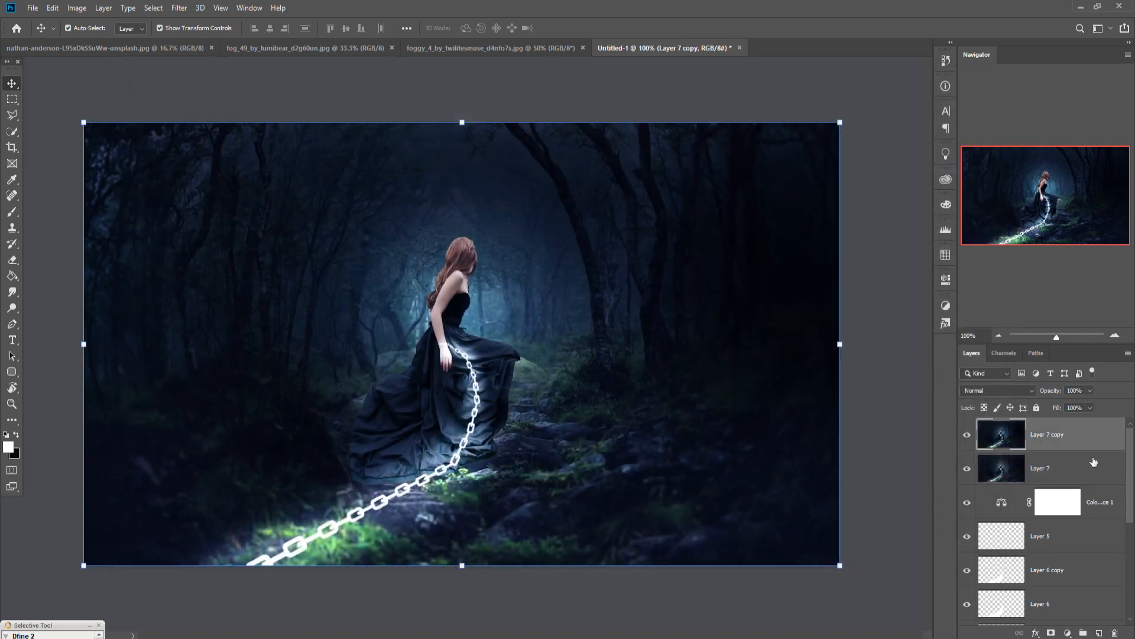
Apply Color Efex Pro 4 Cross Processing to Layer 7 copy with a low strength just above 11% and slightly raised shadows
click(179, 8)
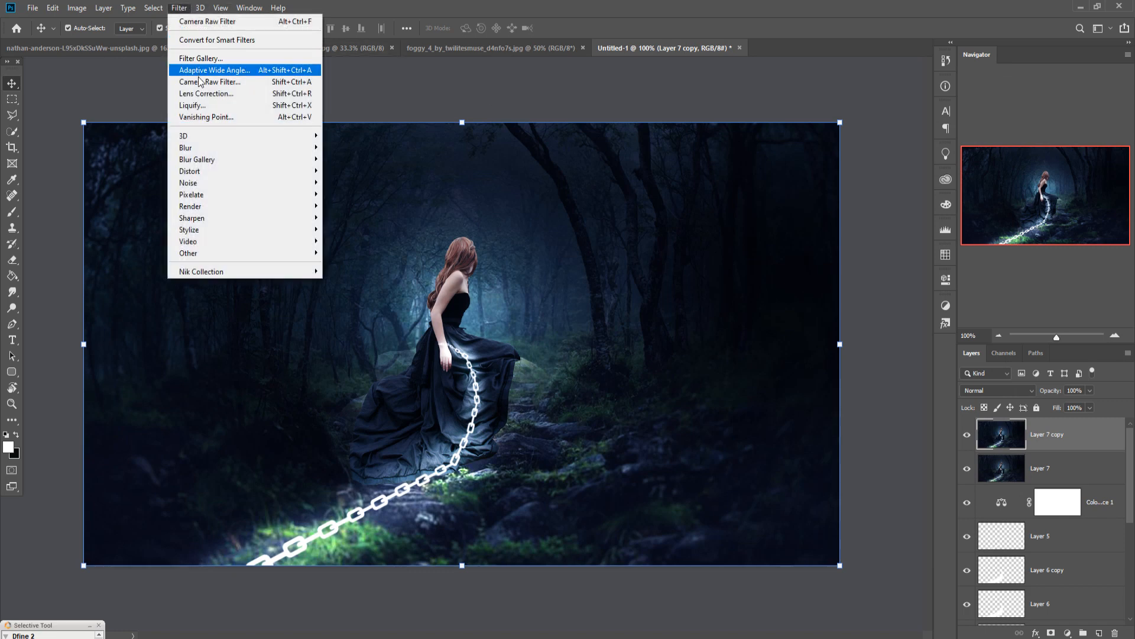
mouse_move(211, 272)
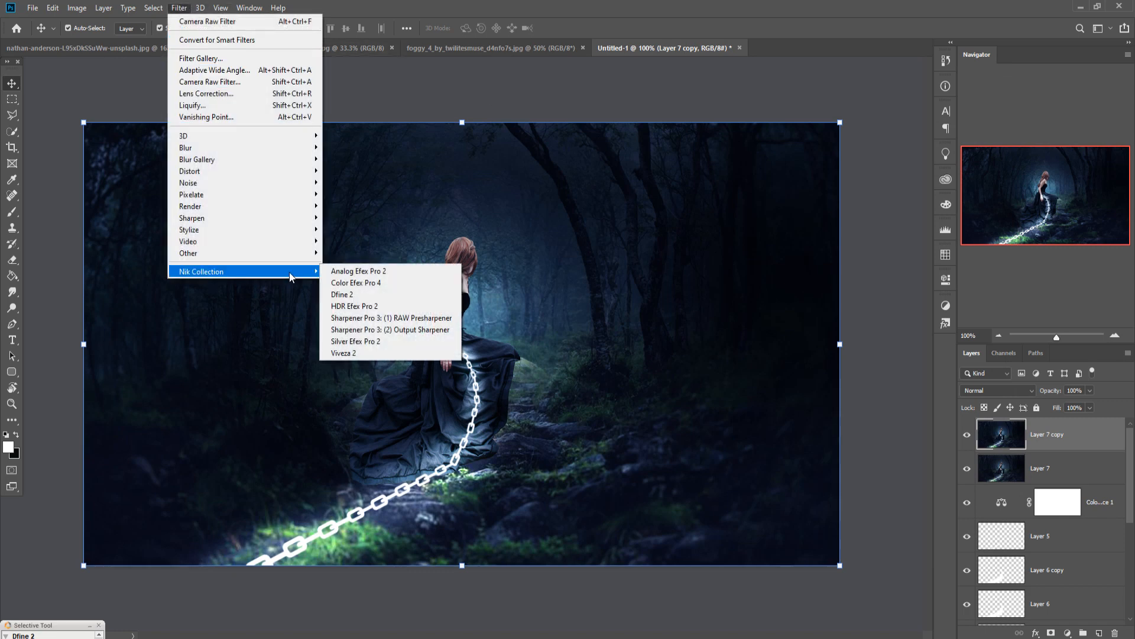
click(365, 282)
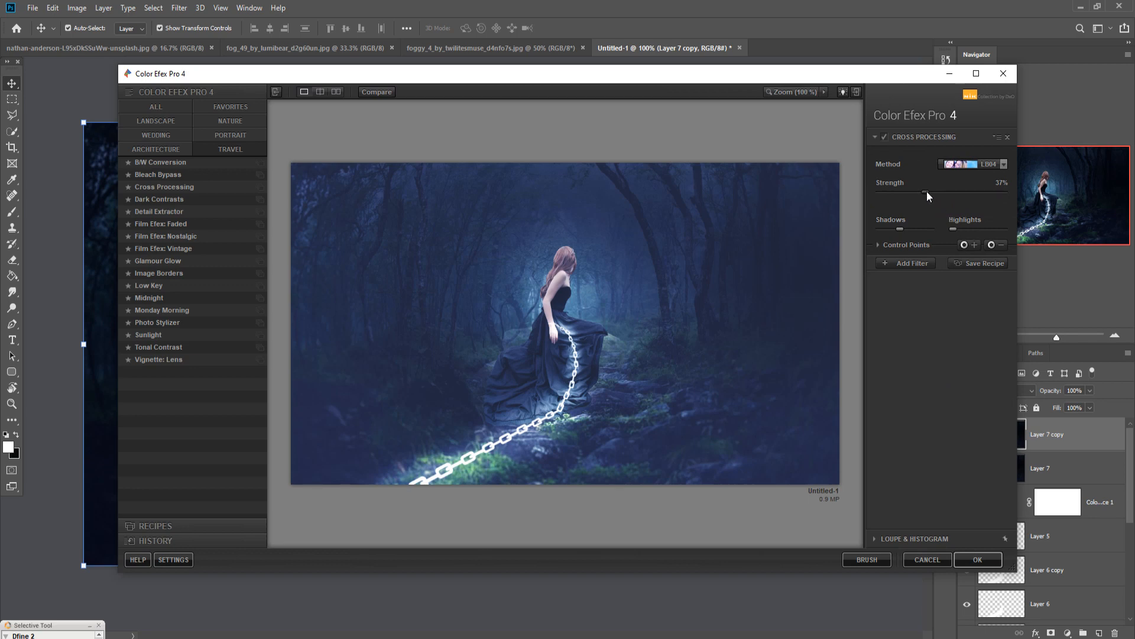
drag(926, 192, 901, 196)
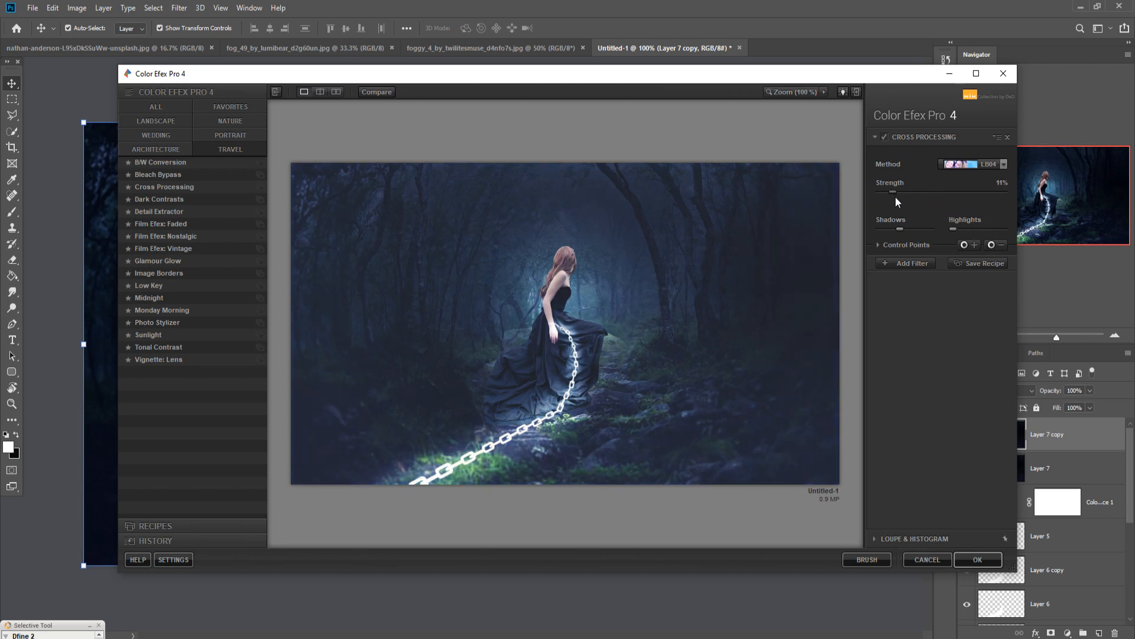
drag(899, 230, 905, 231)
drag(896, 192, 899, 193)
click(966, 560)
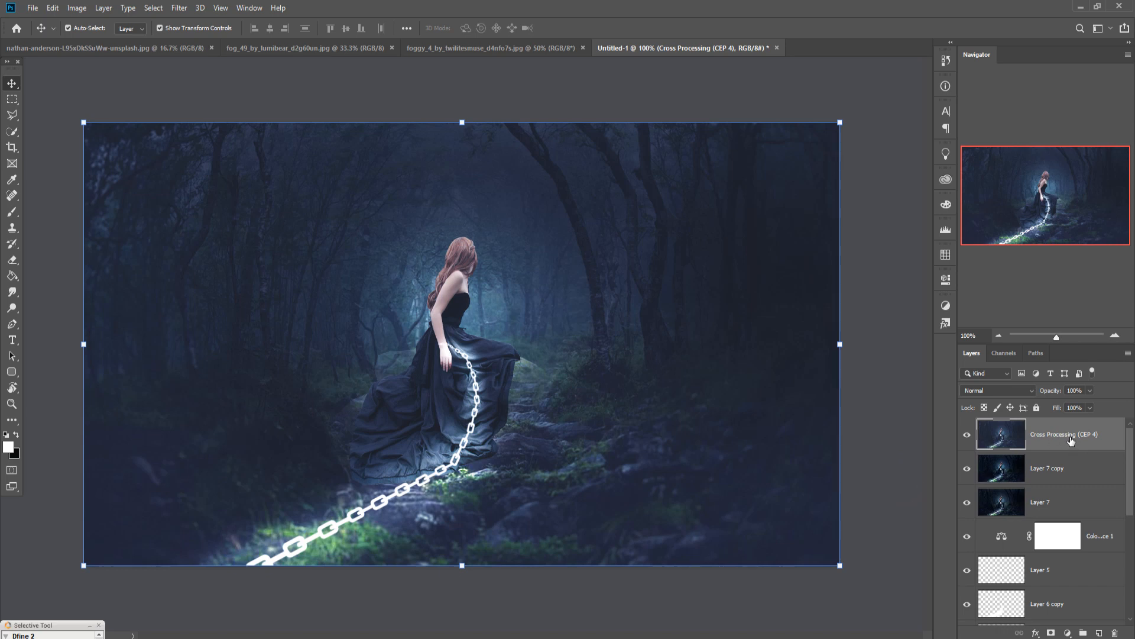
Add a Photo Filter adjustment above the Cross Processing layer with the blue filter color #258ae7
click(1069, 633)
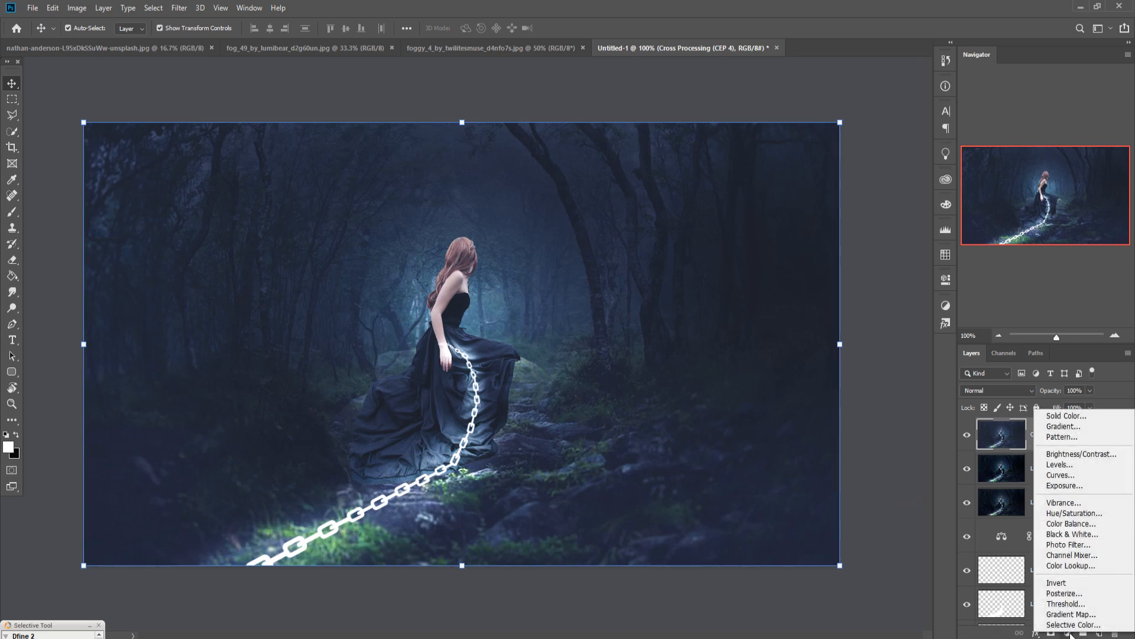
click(1072, 543)
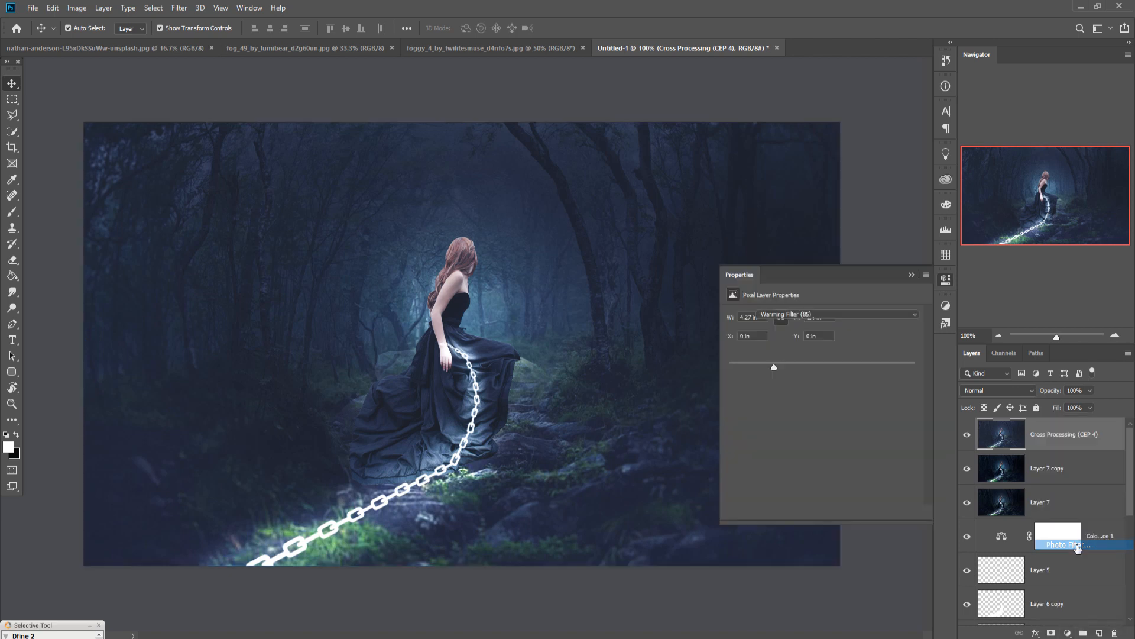
click(766, 334)
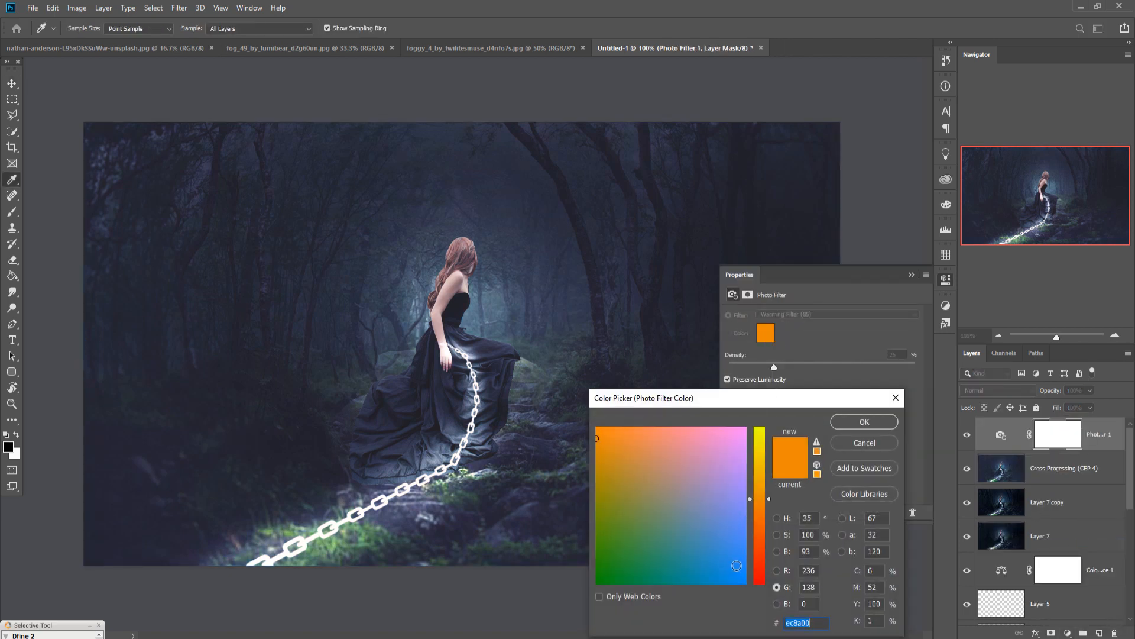
click(624, 435)
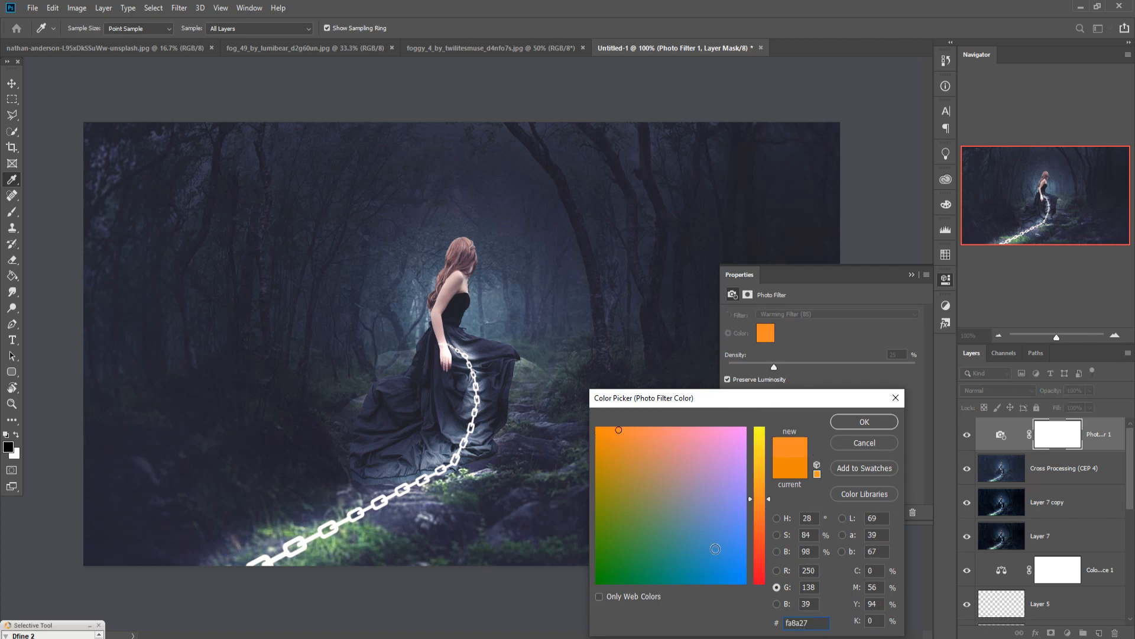
click(736, 566)
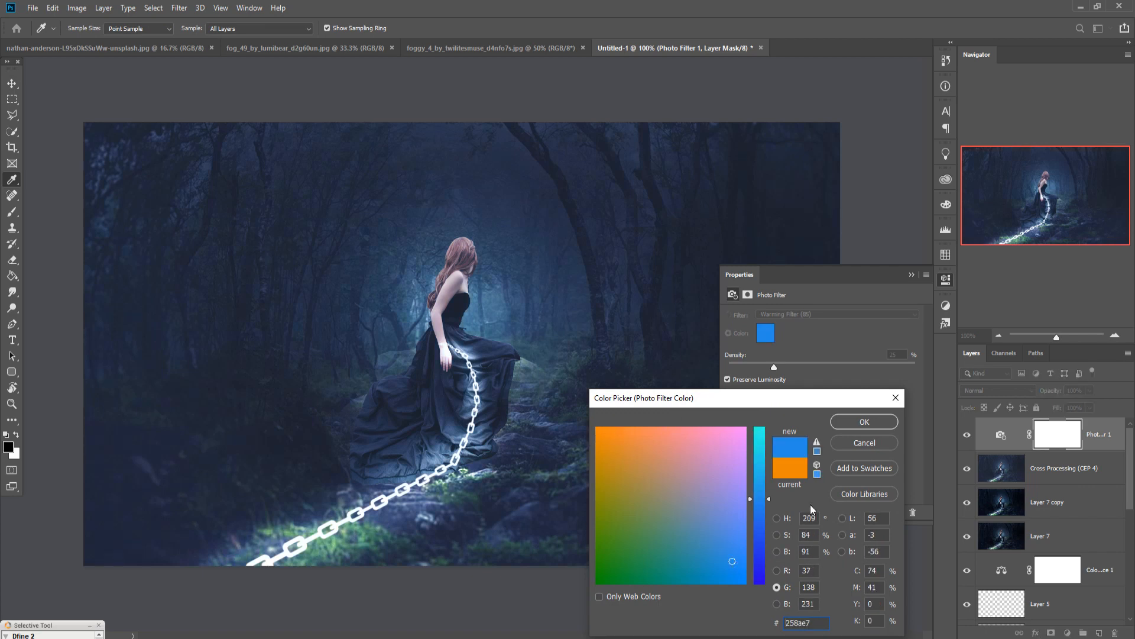
click(848, 421)
click(911, 274)
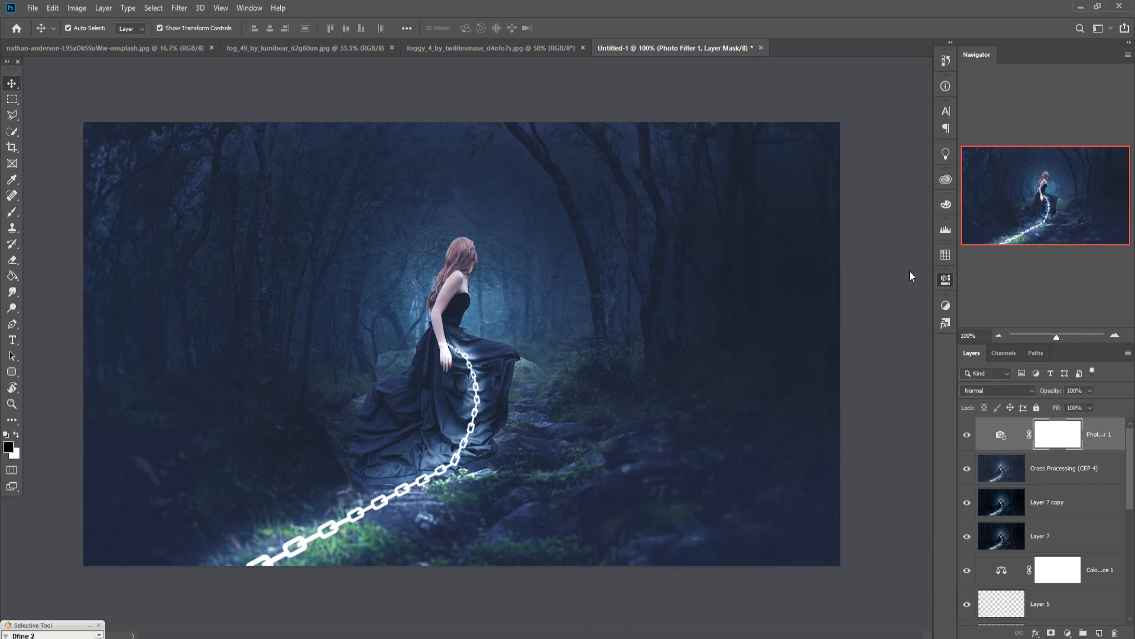
Stamp all visible layers into a new layer above the Photo Filter adjustment
click(1111, 433)
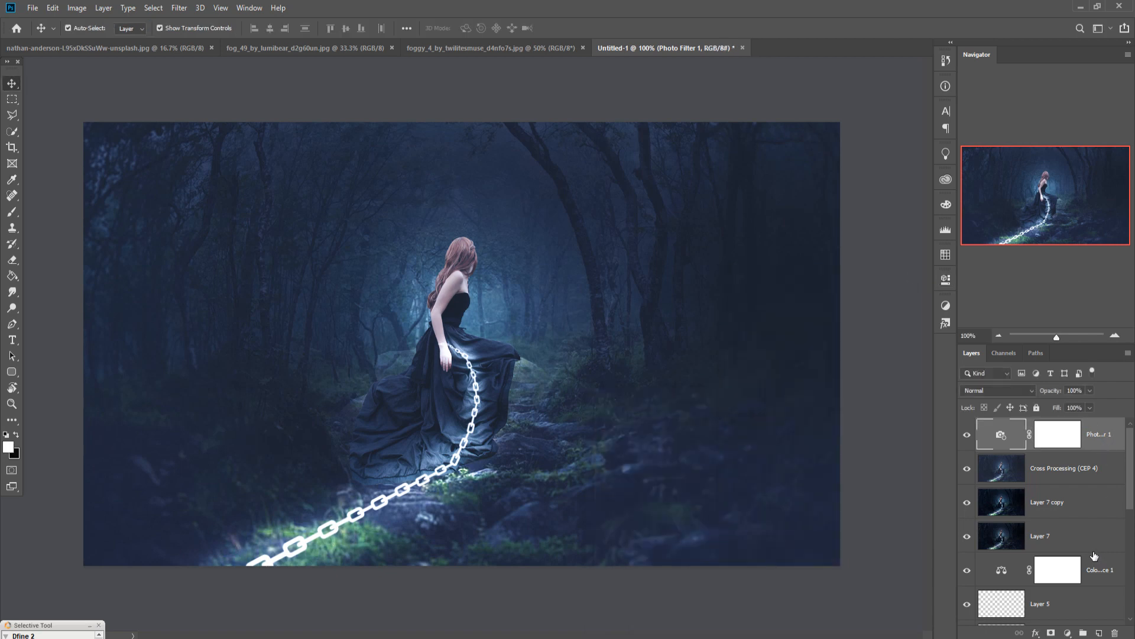
key(ctrl)
key(ctrl+shift+alt+e)
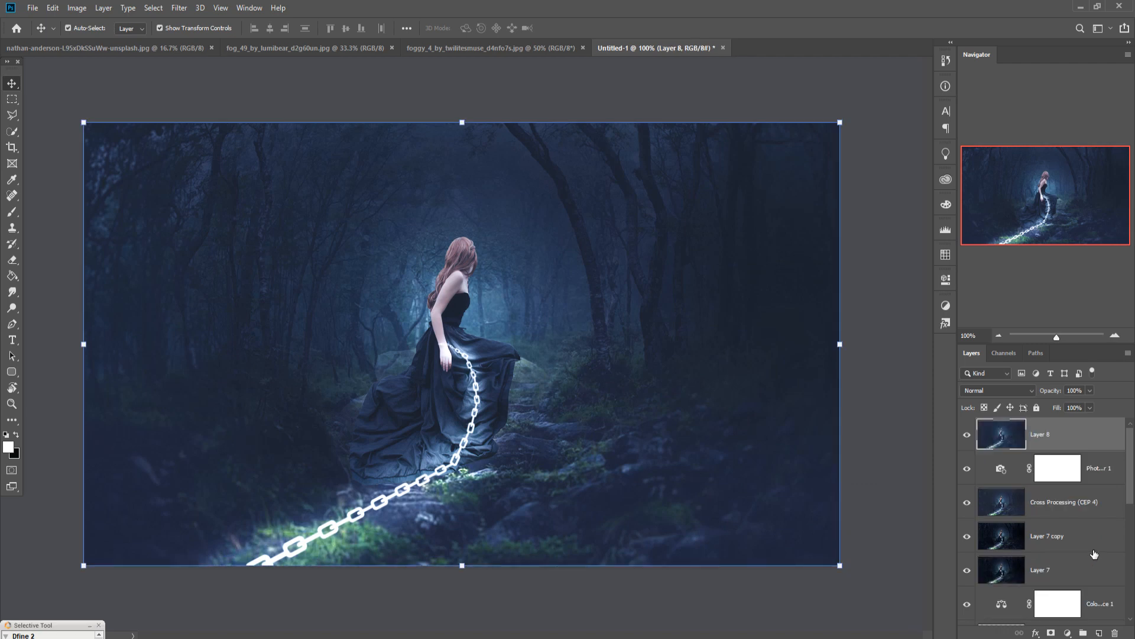